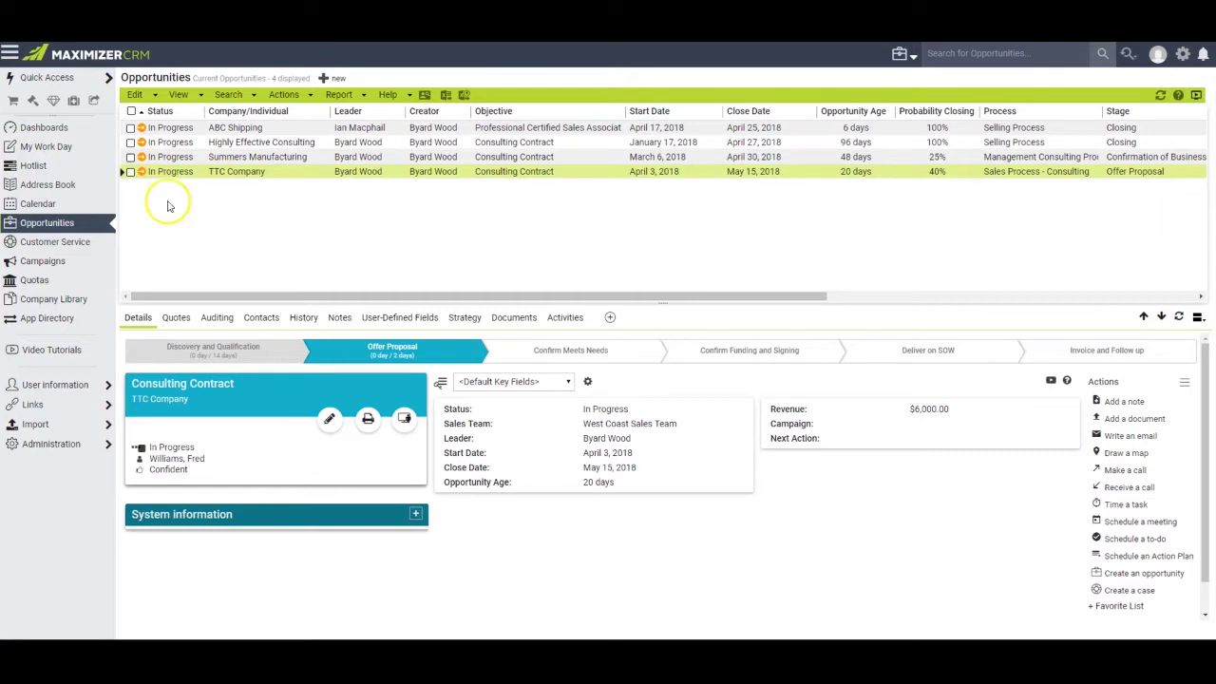
# Open the dashboards and drill down from the Current Quarter Pipeline by Stages chart to its opportunities
pyautogui.click(54, 134)
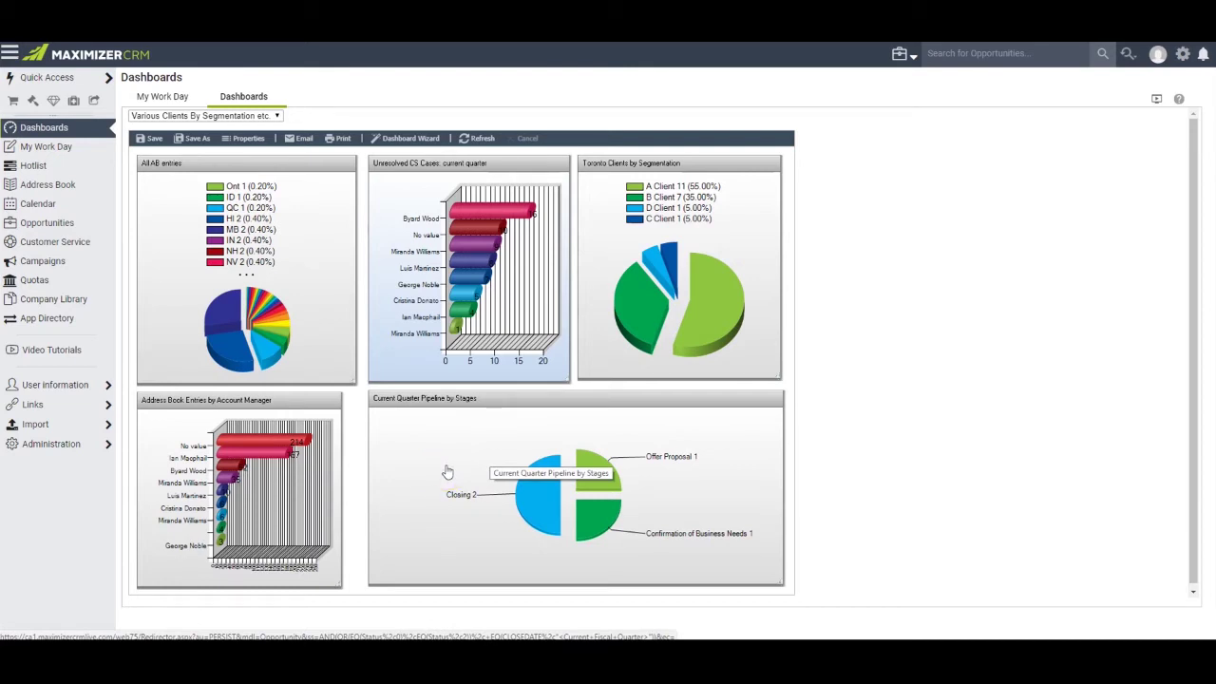
pyautogui.click(522, 509)
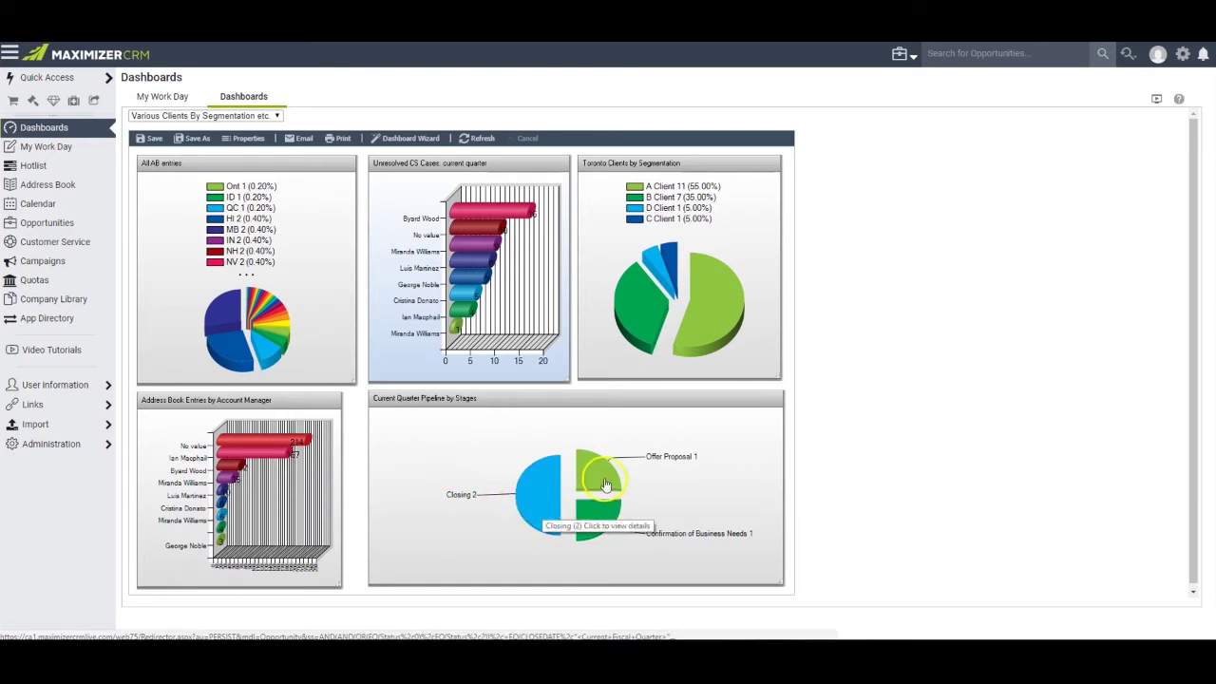
pyautogui.click(597, 518)
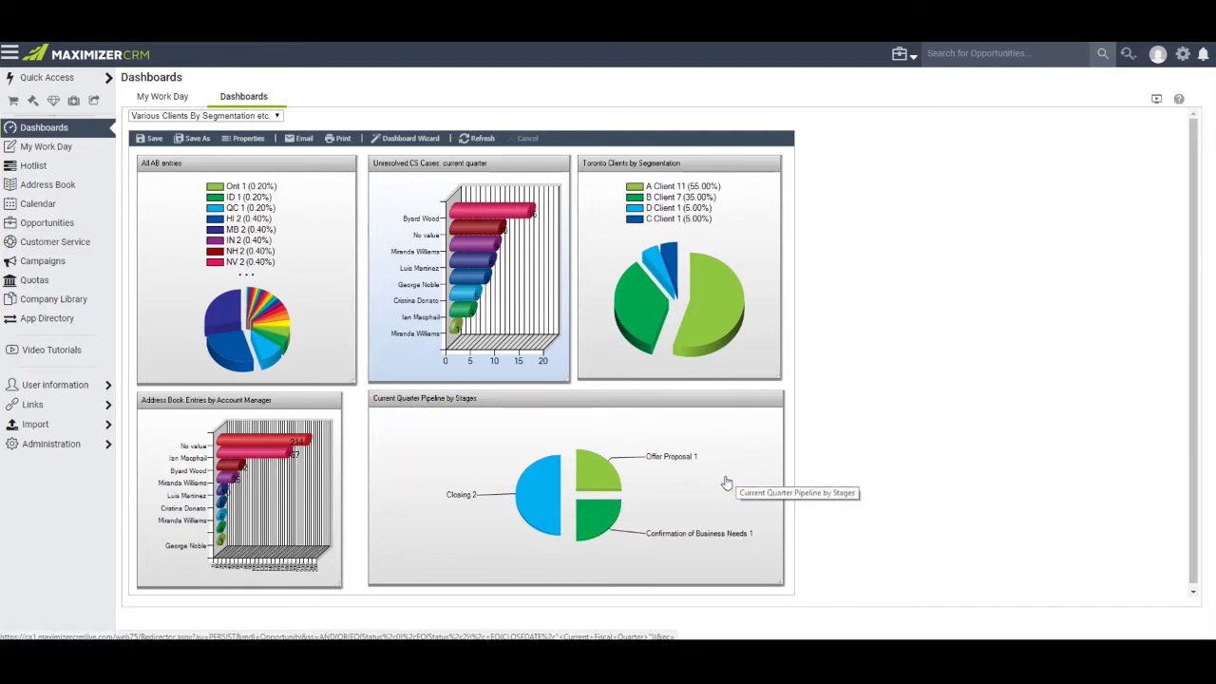
pyautogui.click(599, 485)
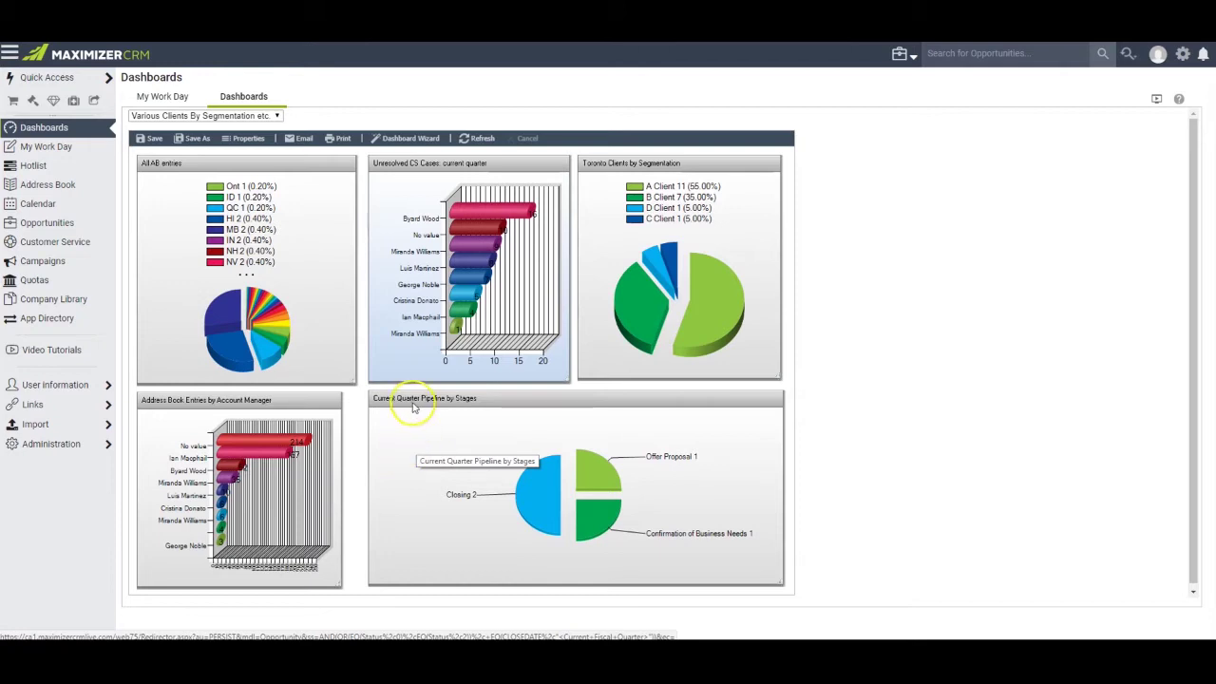
pyautogui.click(444, 450)
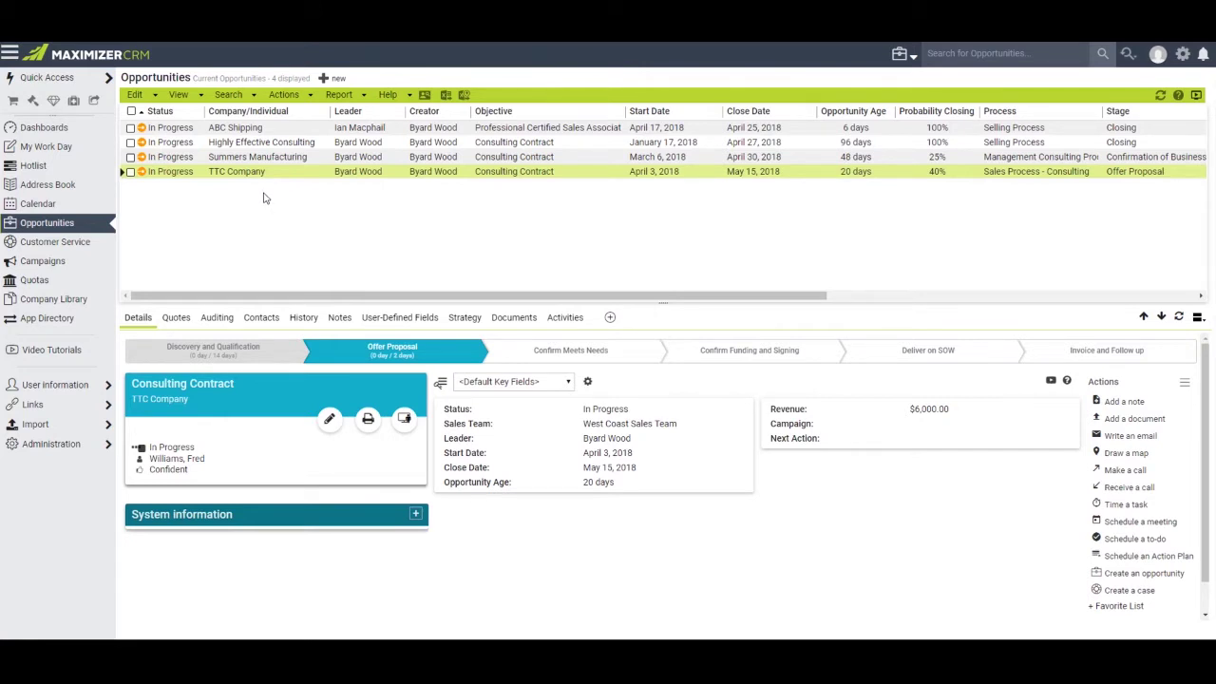
# Retrieve the Demo Opps favorite list in Opportunities and review the entries' different statuses
pyautogui.click(229, 221)
pyautogui.click(178, 94)
pyautogui.click(204, 222)
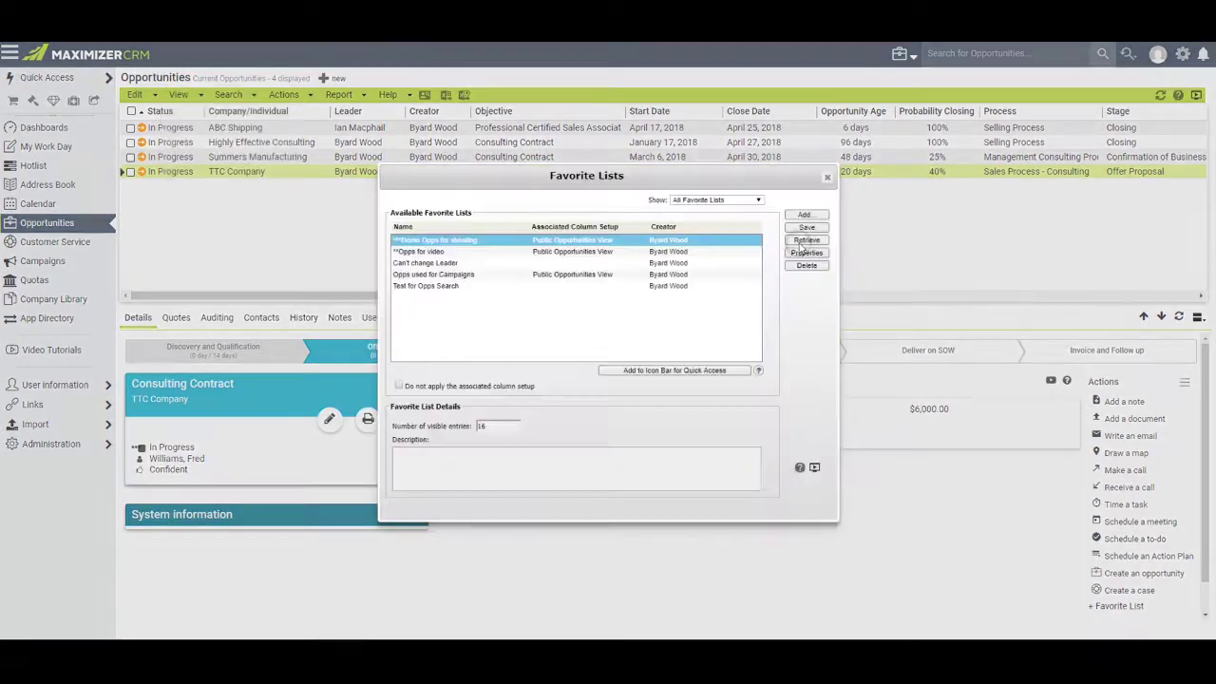
pyautogui.click(800, 249)
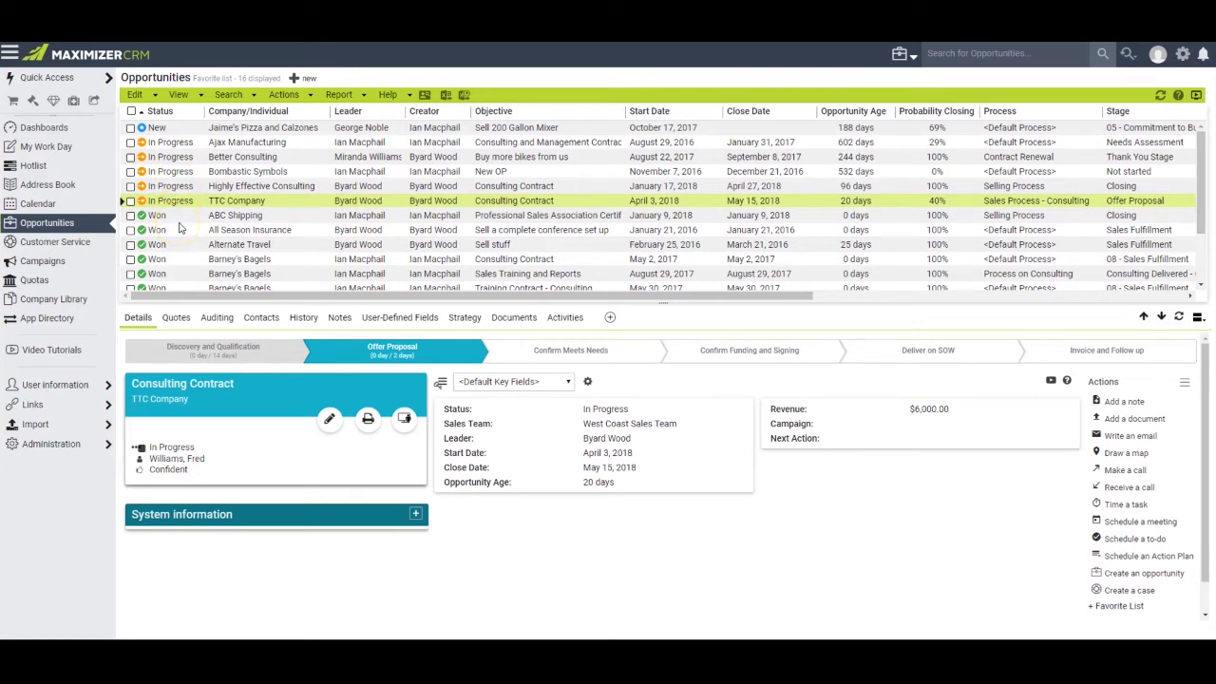
pyautogui.scroll(-2, 176, 229)
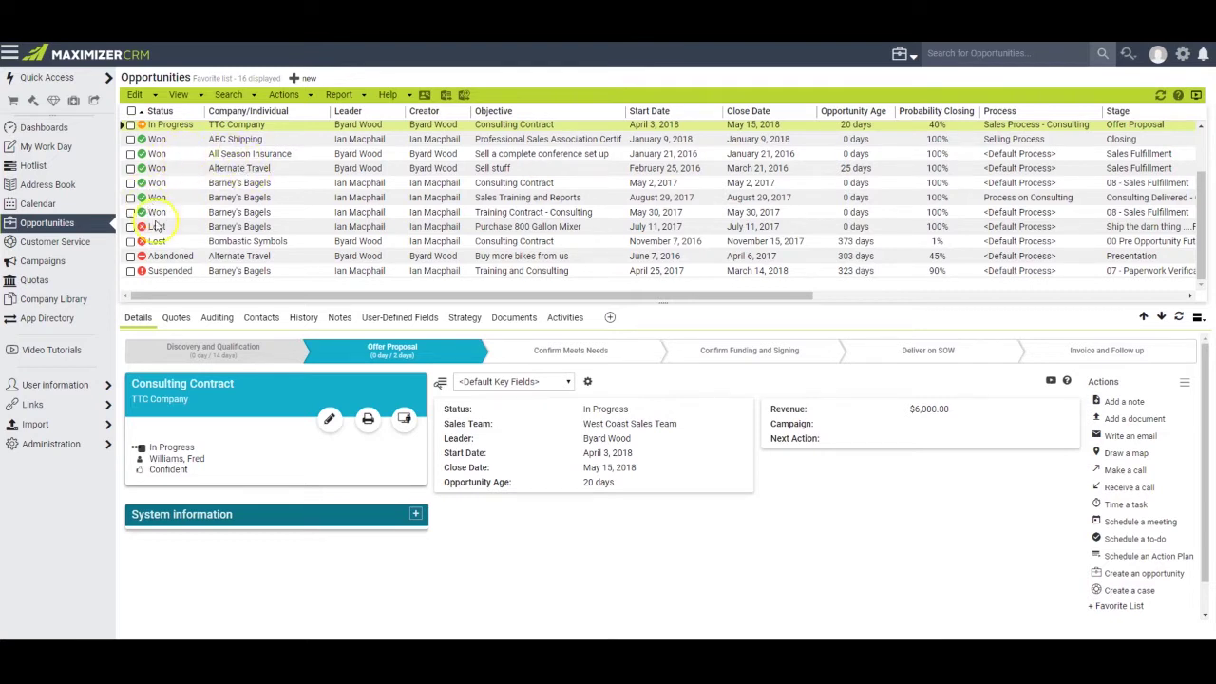
pyautogui.click(136, 95)
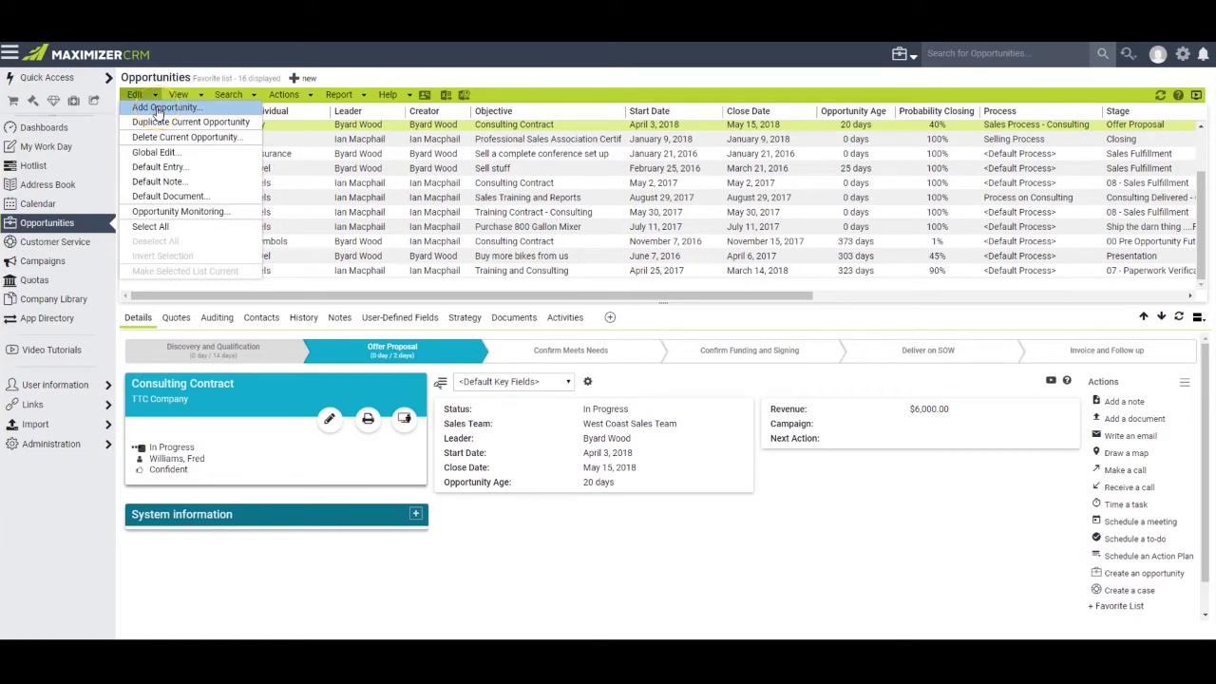
pyautogui.click(159, 107)
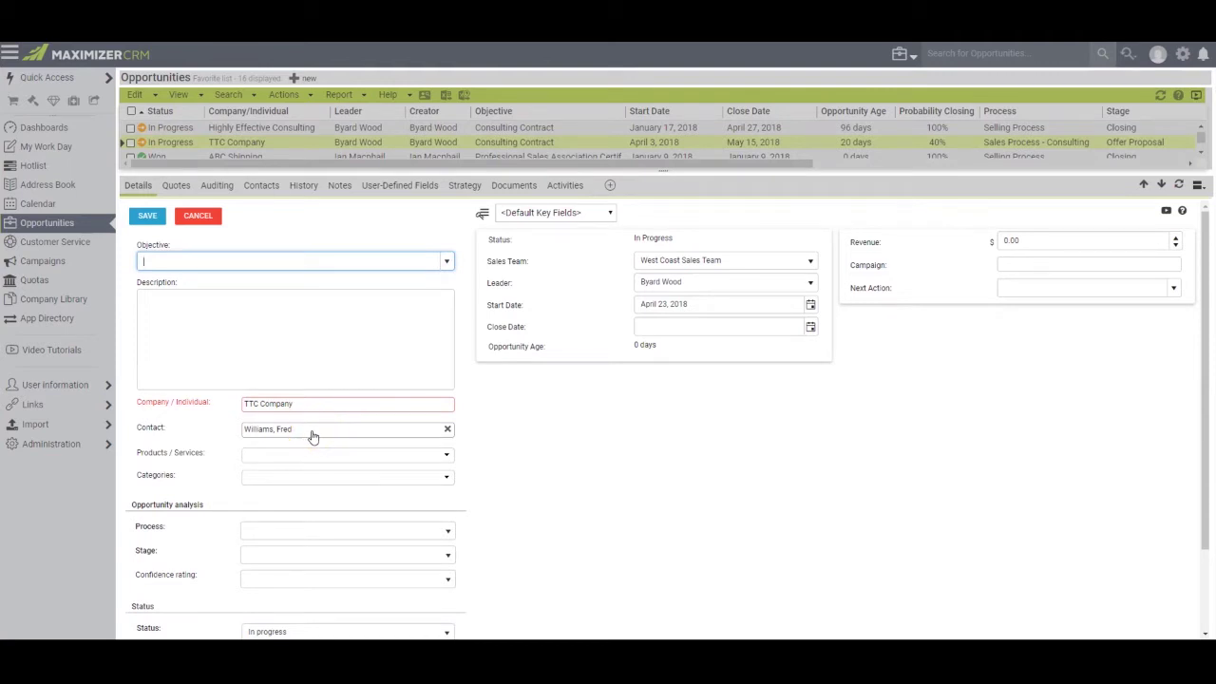
pyautogui.click(197, 215)
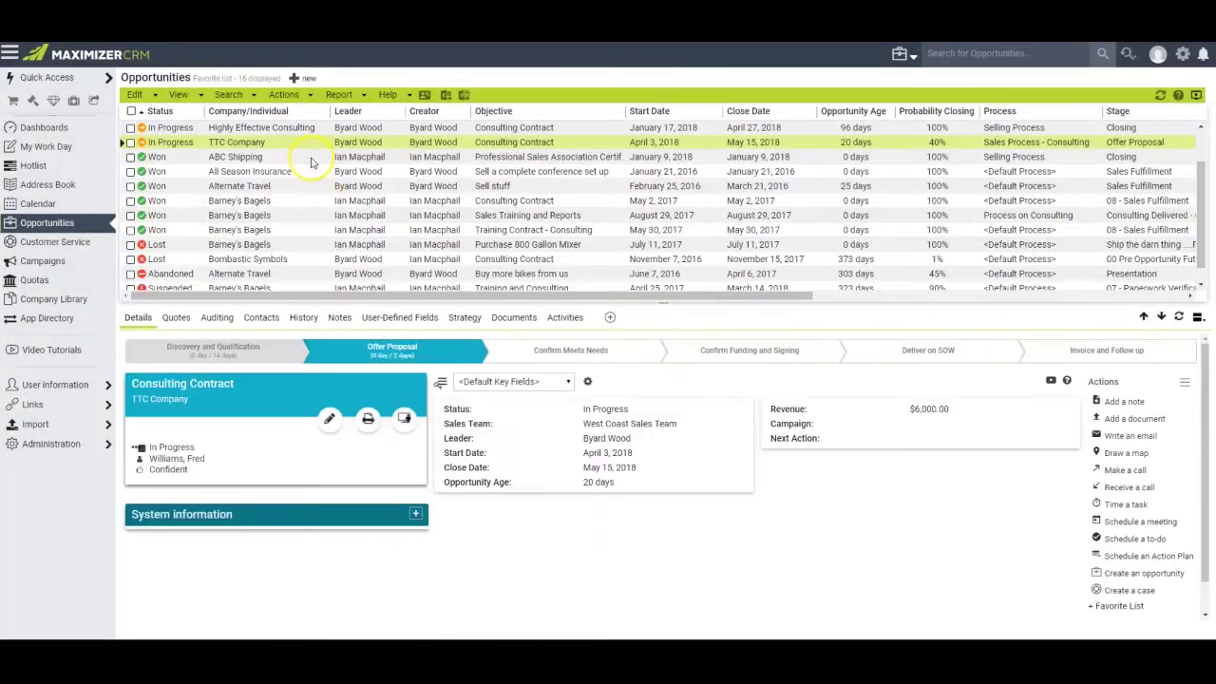
pyautogui.rightClick(309, 158)
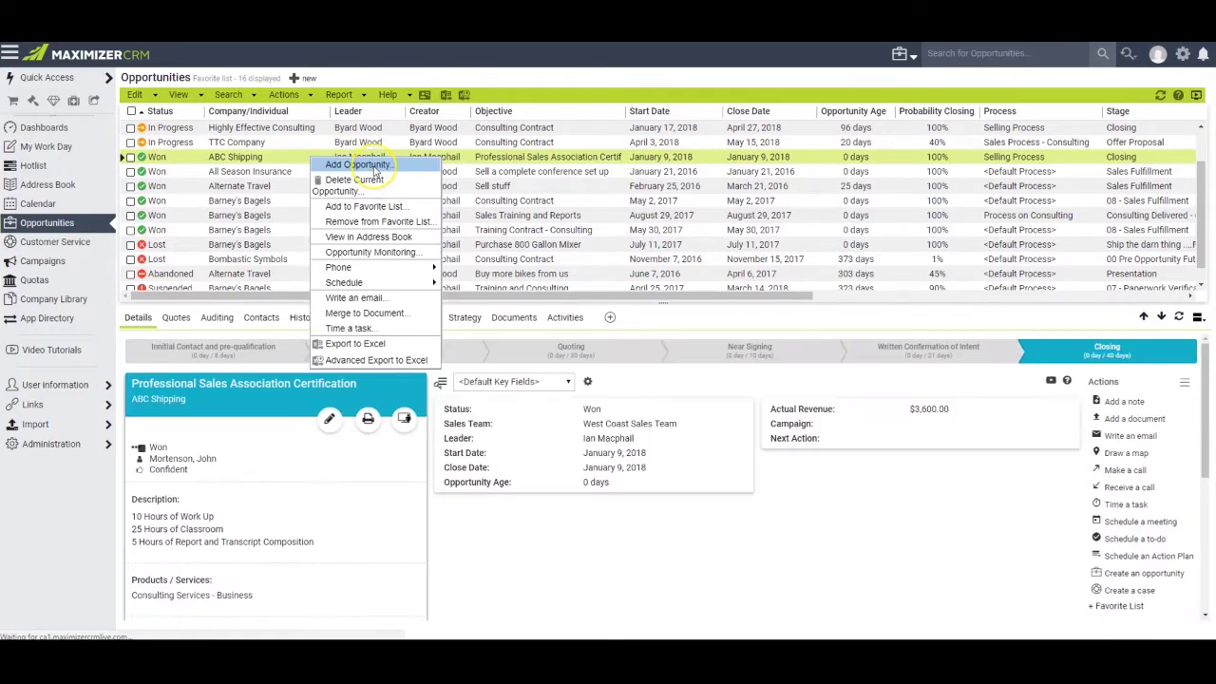
pyautogui.click(371, 165)
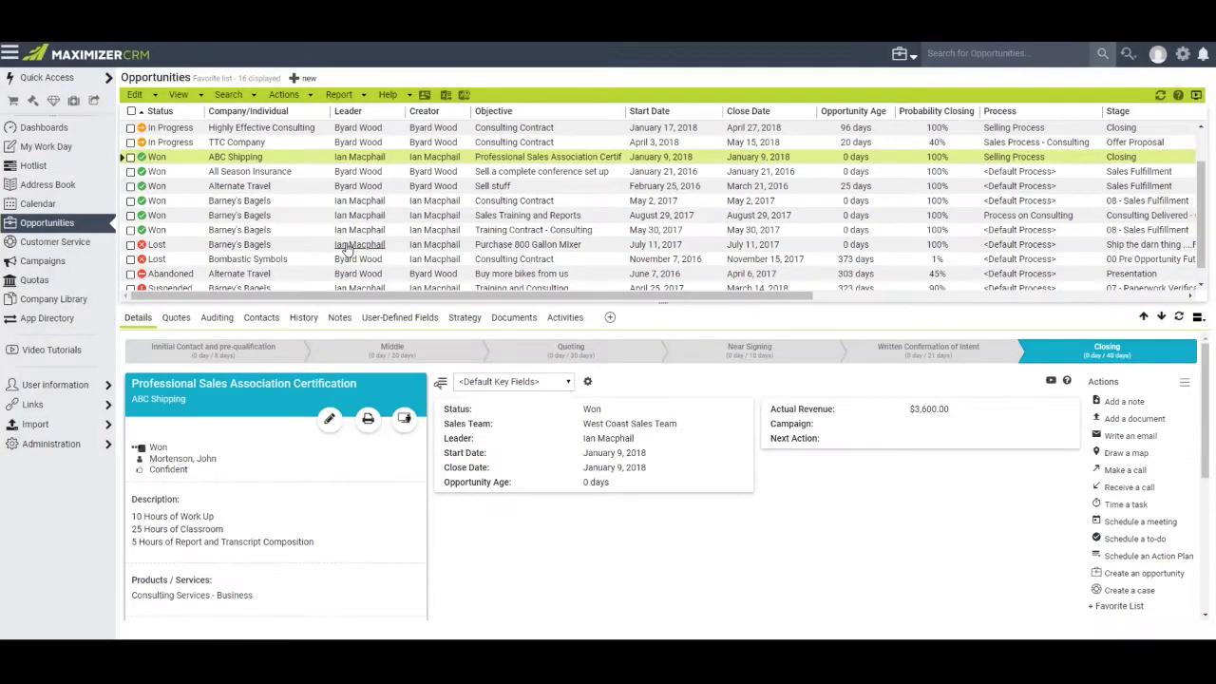
# Duplicate the won ABC Shipping opportunity, copying its notes, documents, appointments and tasks
pyautogui.rightClick(302, 201)
pyautogui.click(204, 161)
pyautogui.click(138, 96)
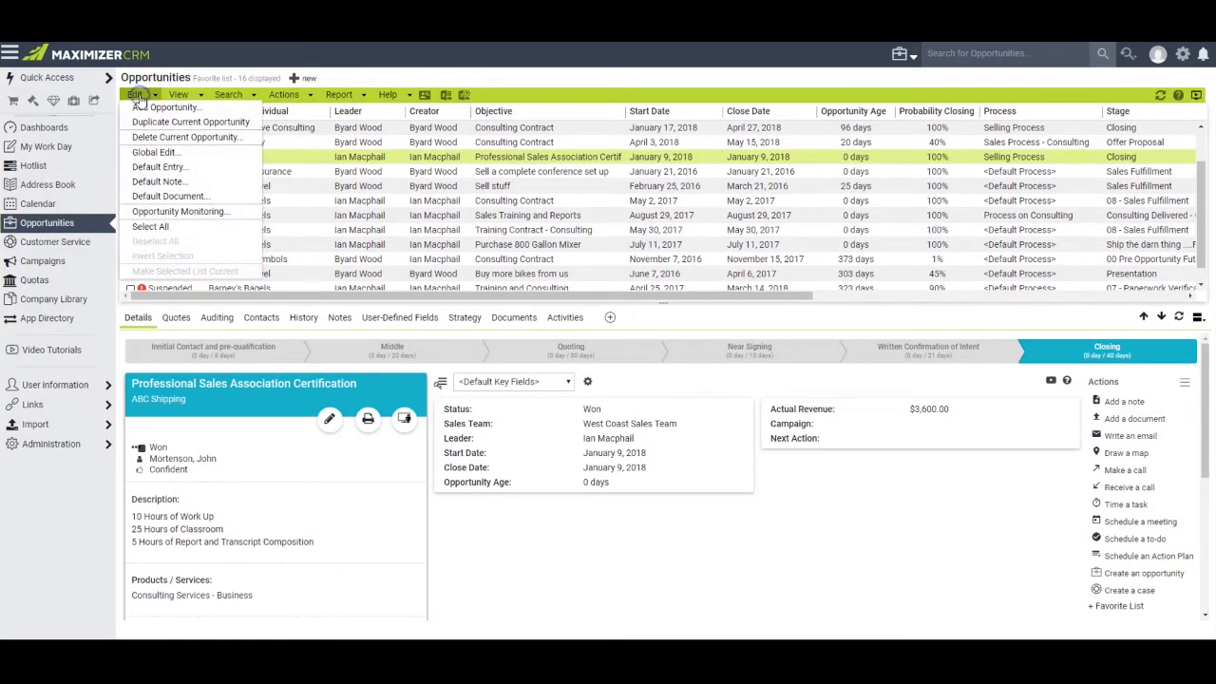
pyautogui.click(190, 122)
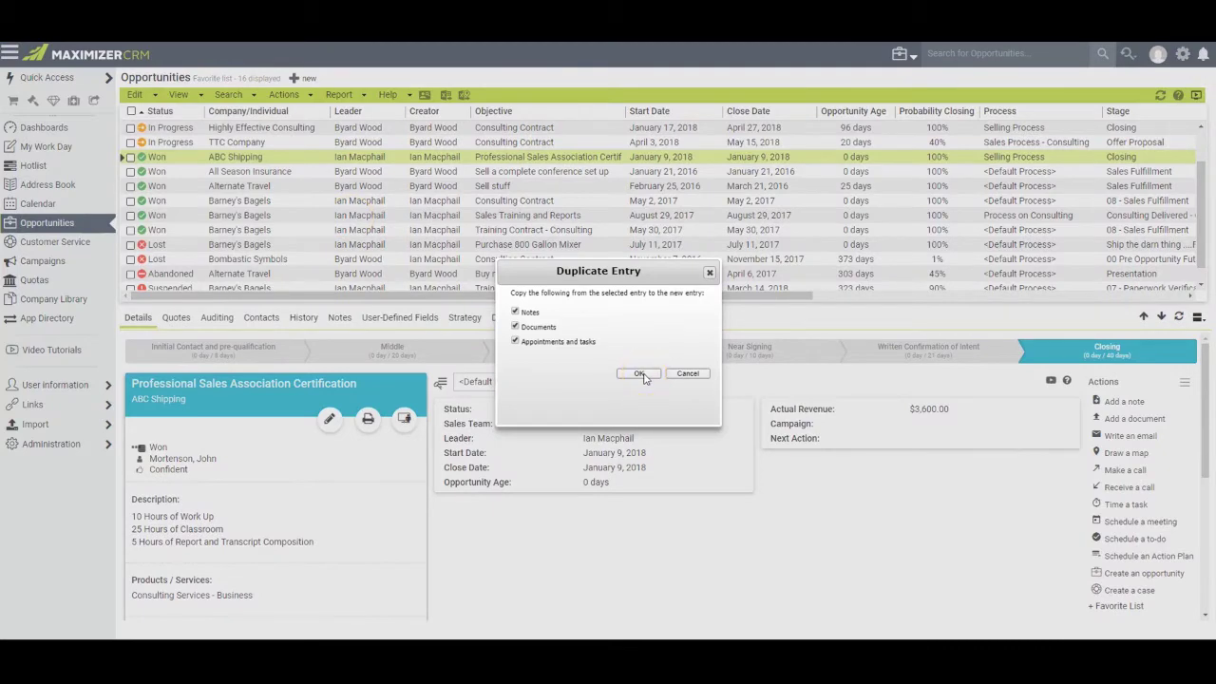
pyautogui.click(641, 375)
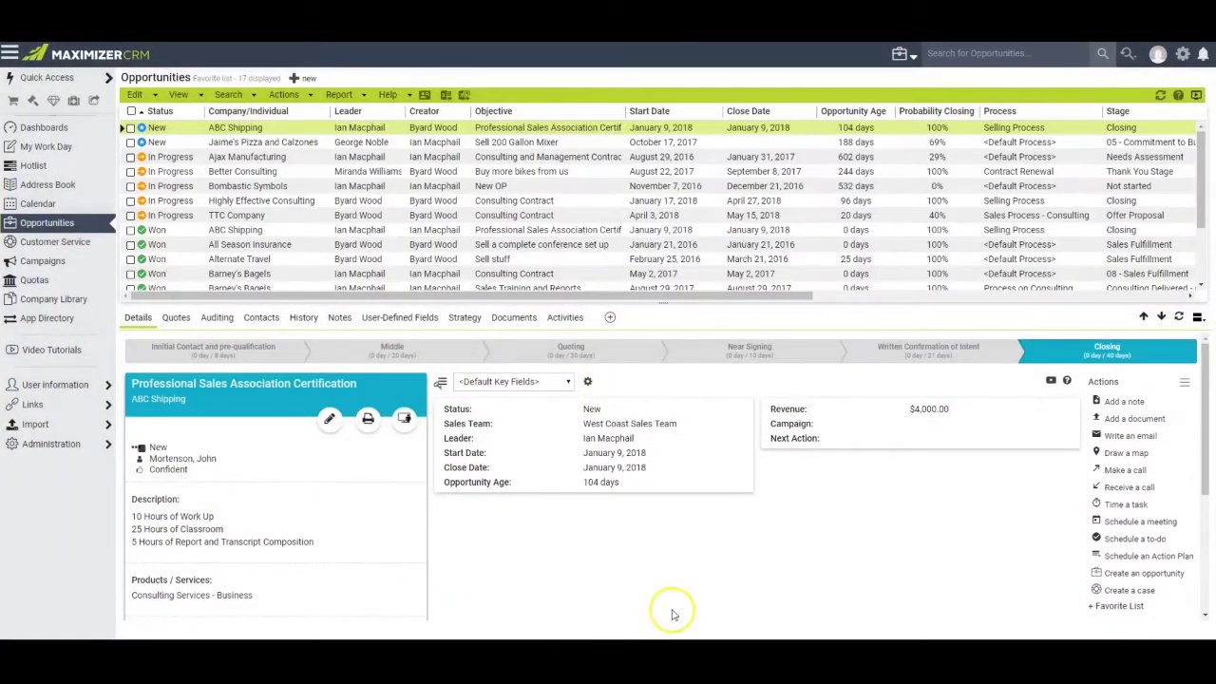
pyautogui.click(144, 128)
# Select the TTC Company contact in the Address Book, show its opportunities, and start a new opportunity for it
pyautogui.click(57, 190)
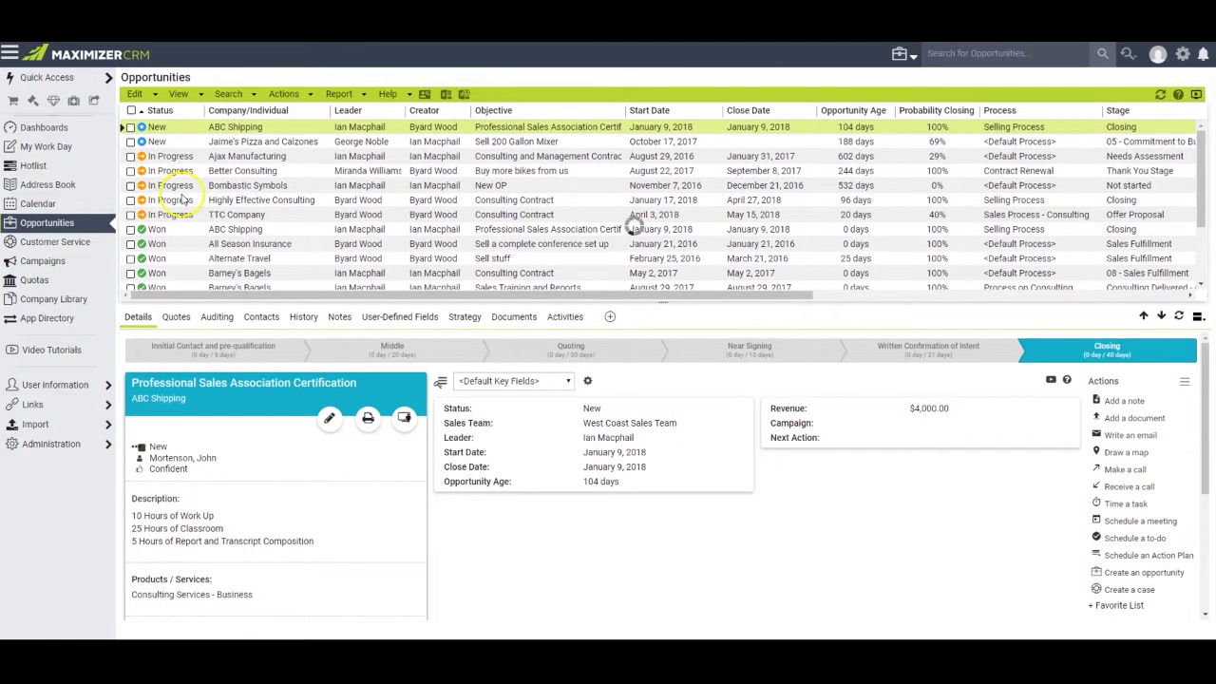
pyautogui.click(291, 143)
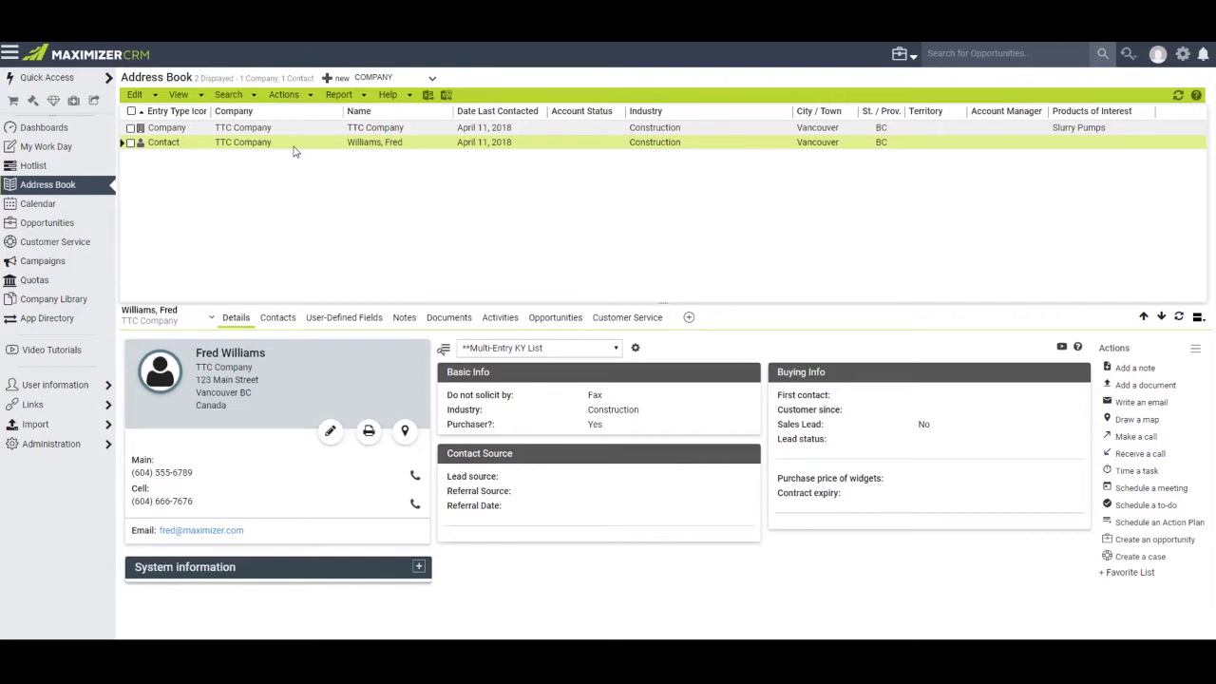
pyautogui.click(553, 317)
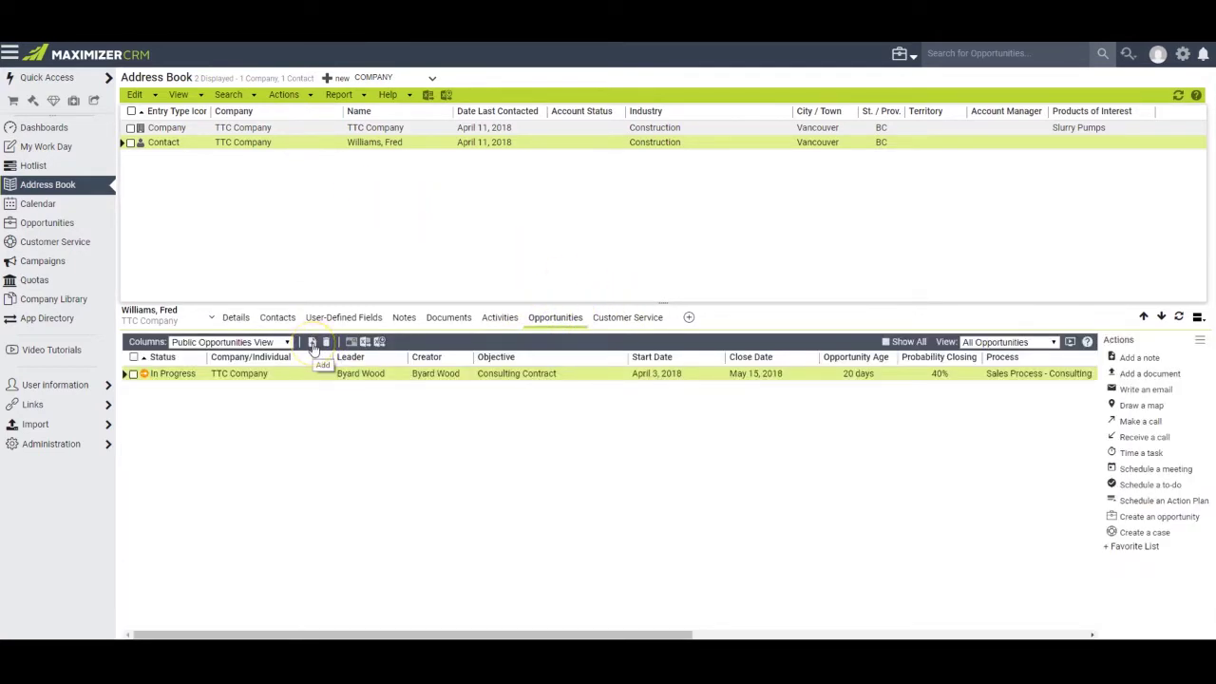
pyautogui.click(283, 95)
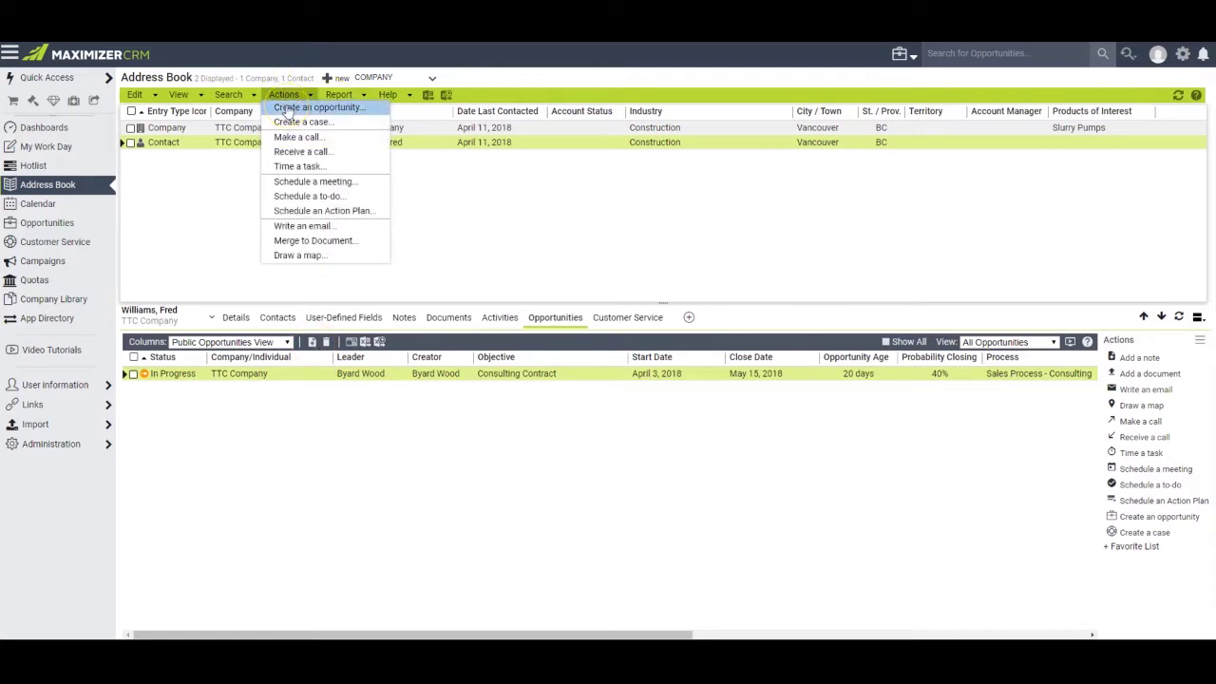
pyautogui.click(286, 107)
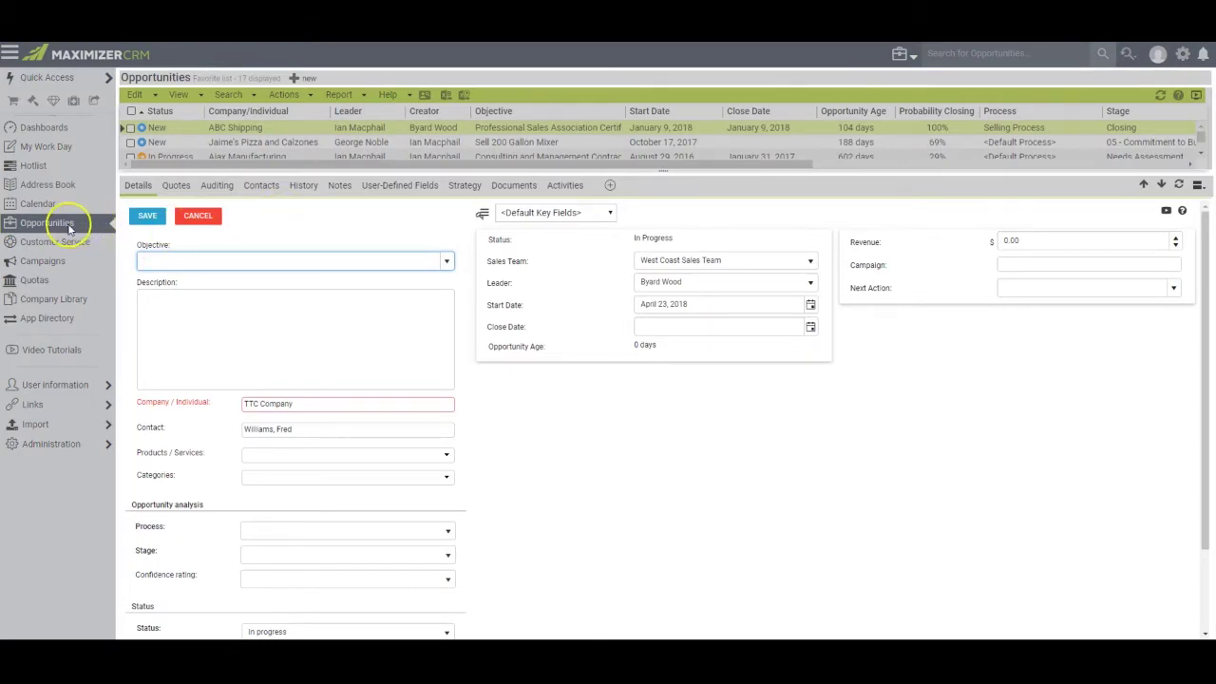
# Set the new opportunity's objective to Consulting Contract
pyautogui.click(309, 436)
pyautogui.click(300, 435)
pyautogui.click(248, 261)
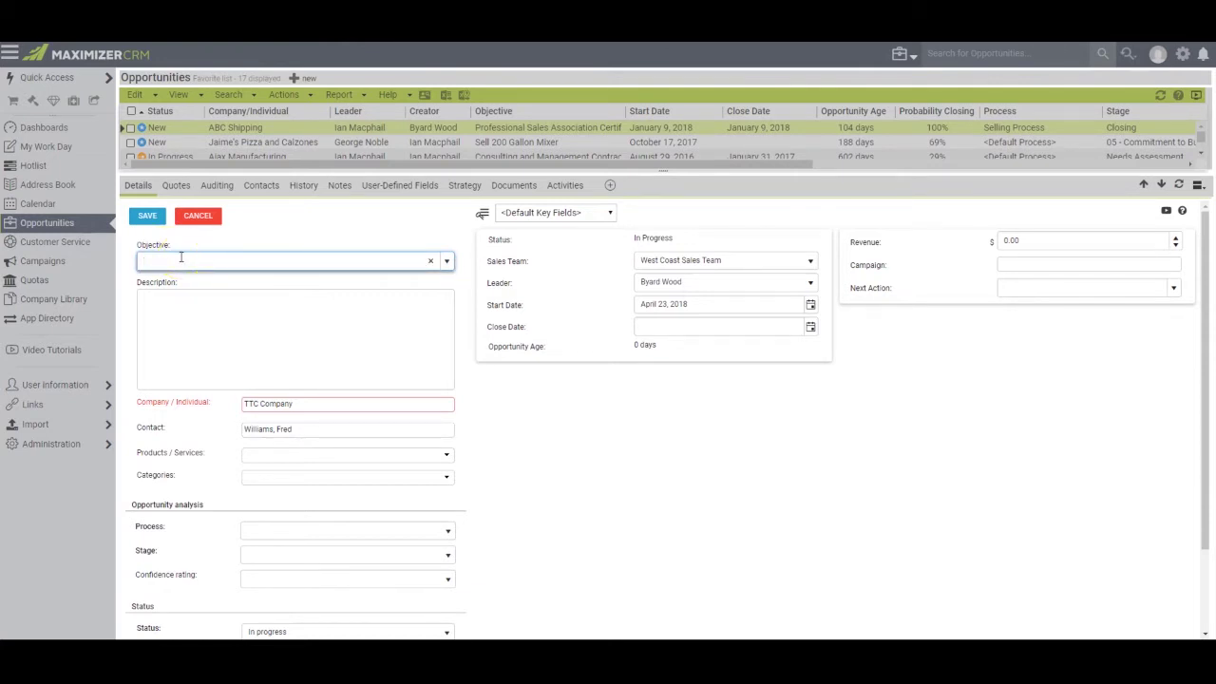
pyautogui.click(152, 262)
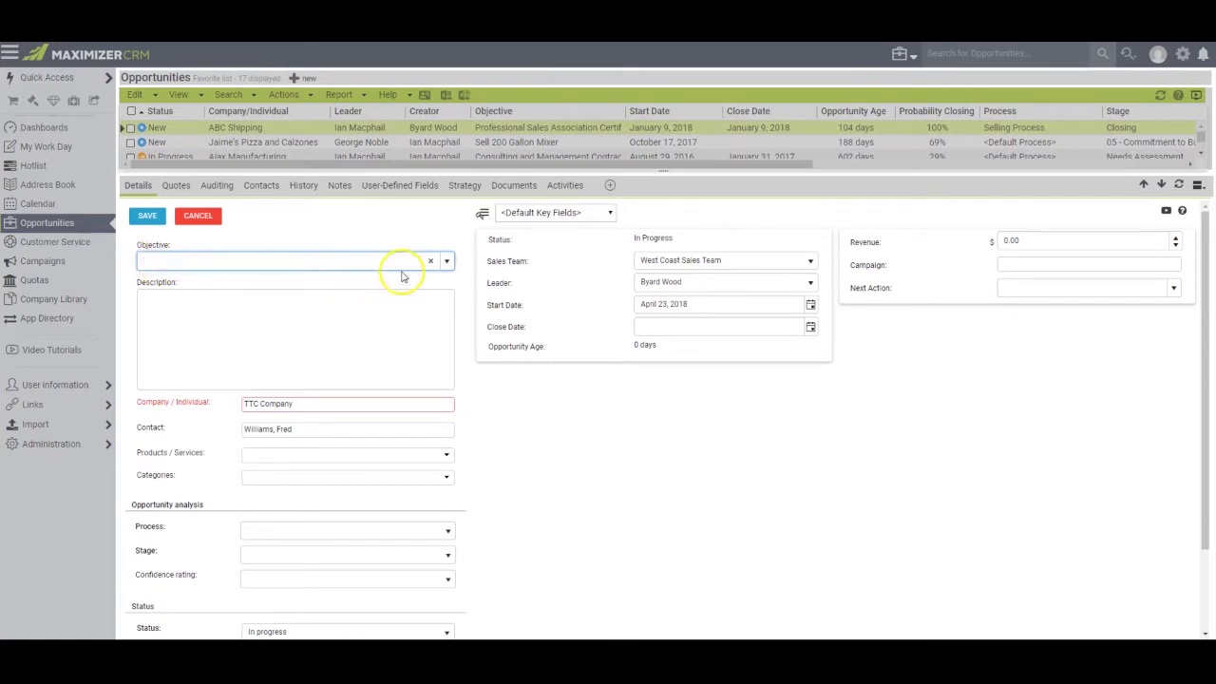
pyautogui.click(450, 264)
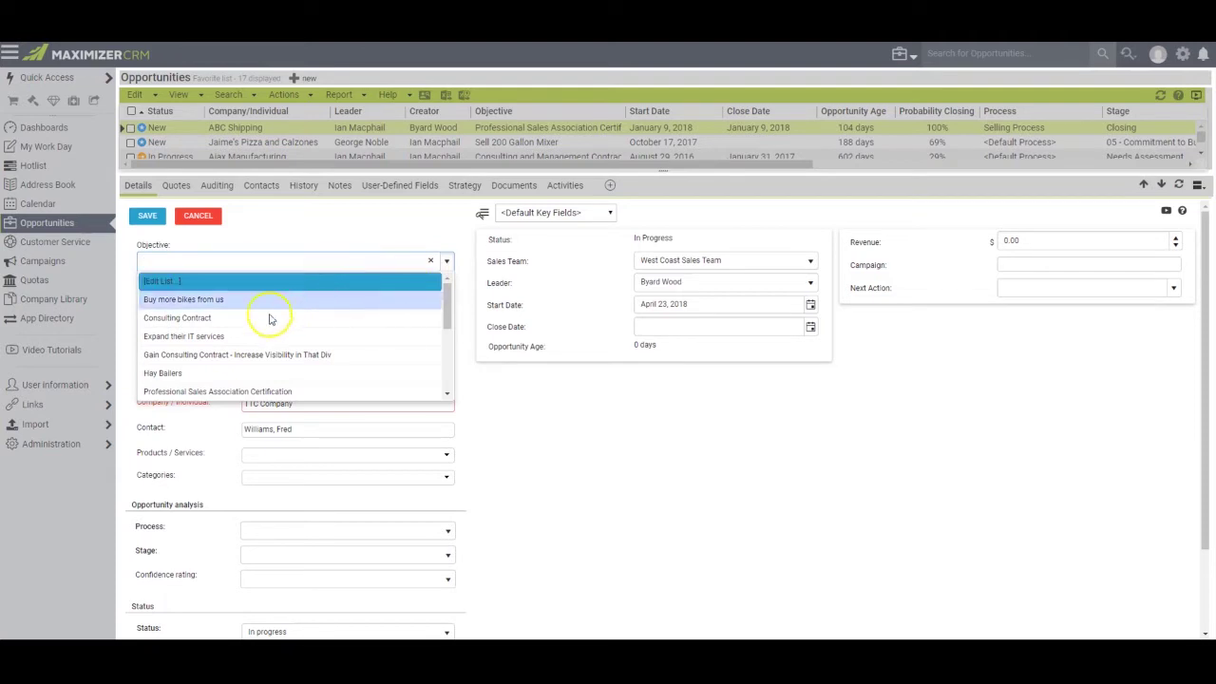
pyautogui.click(234, 321)
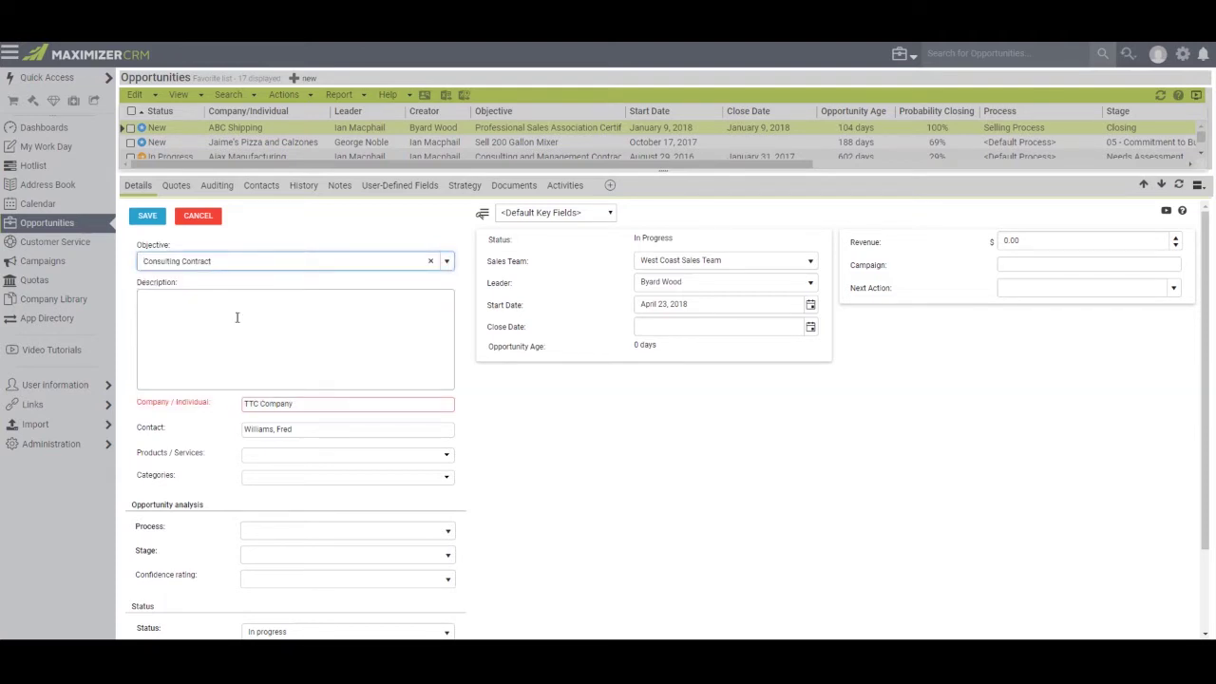
# Paste the copied Statement of Work text on corporate culture, customer retention and selling processes into the opportunity's description
pyautogui.click(237, 317)
pyautogui.rightClick(142, 296)
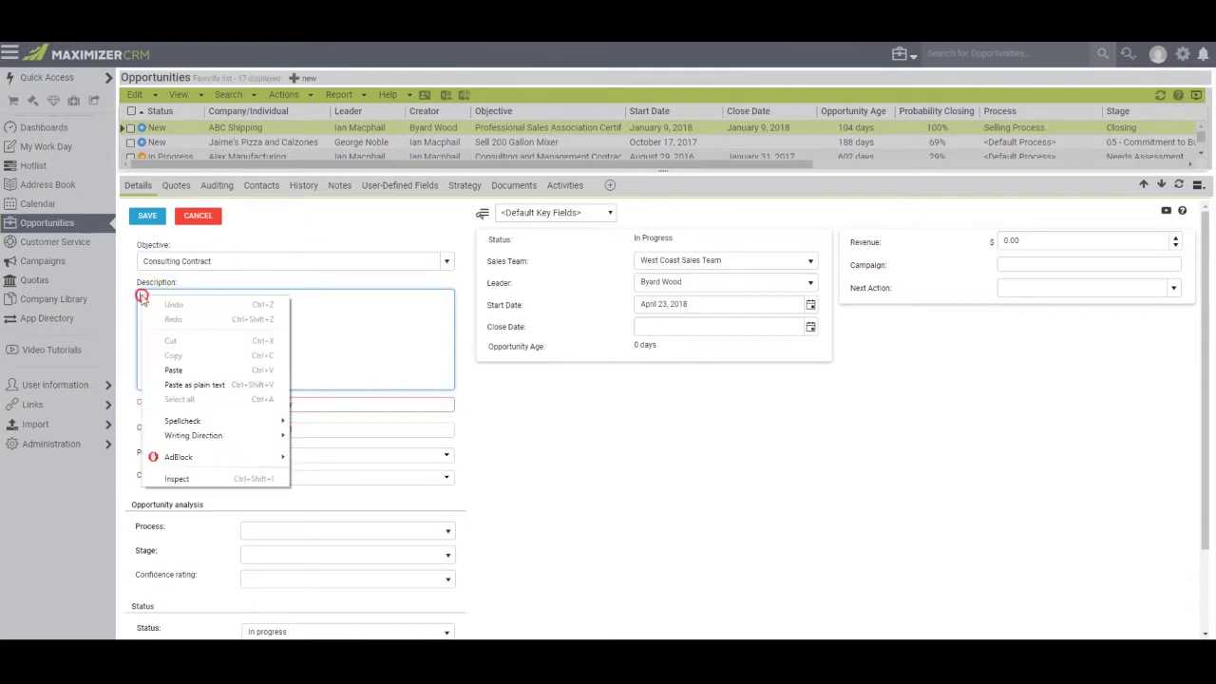
pyautogui.click(173, 369)
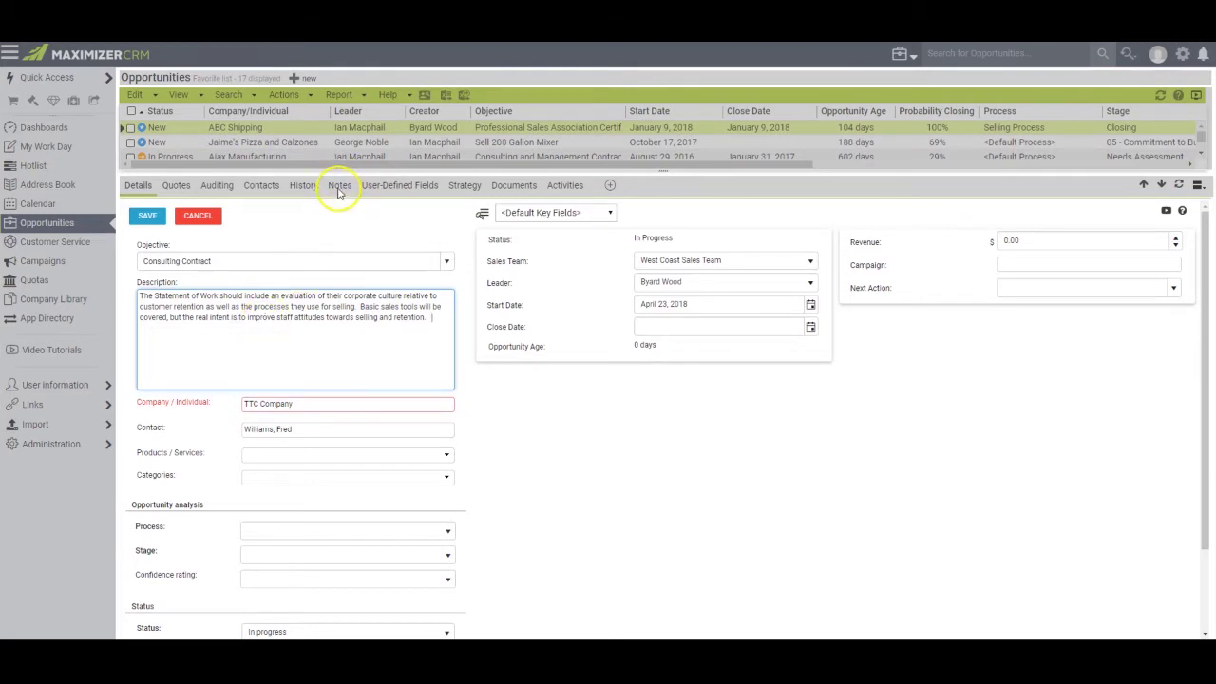
pyautogui.click(512, 489)
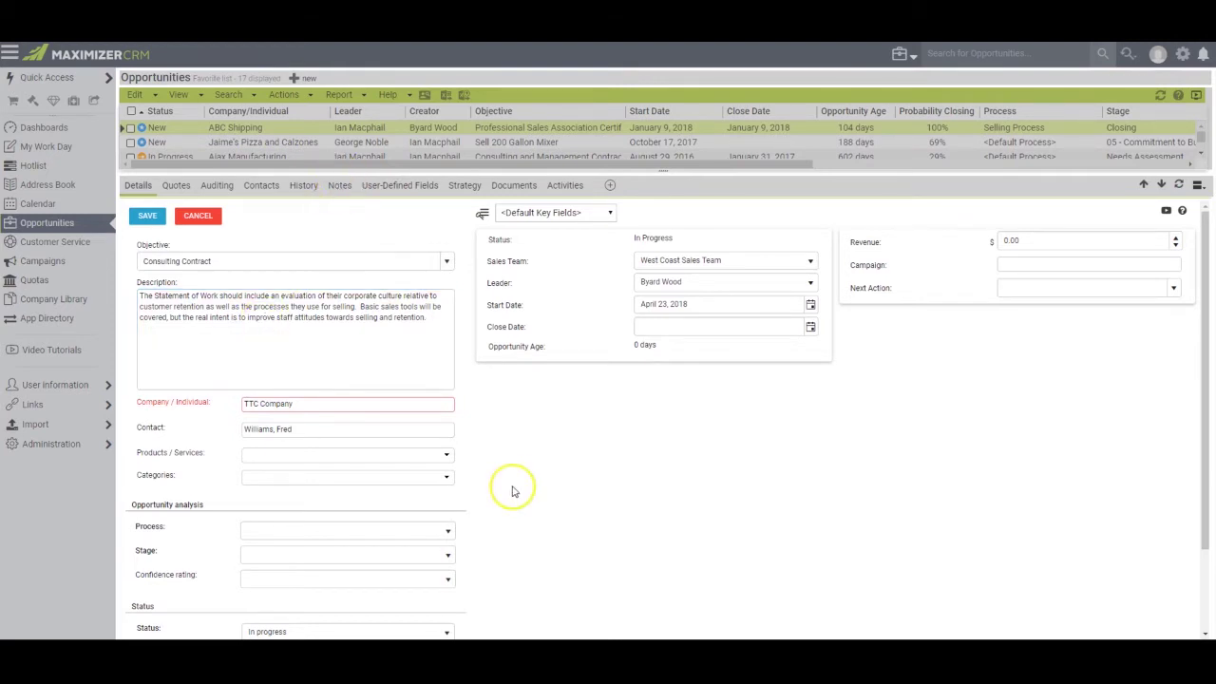
# Assign the product/service Consulting Services - Business and the category Consulting - Basic to the opportunity
pyautogui.click(447, 456)
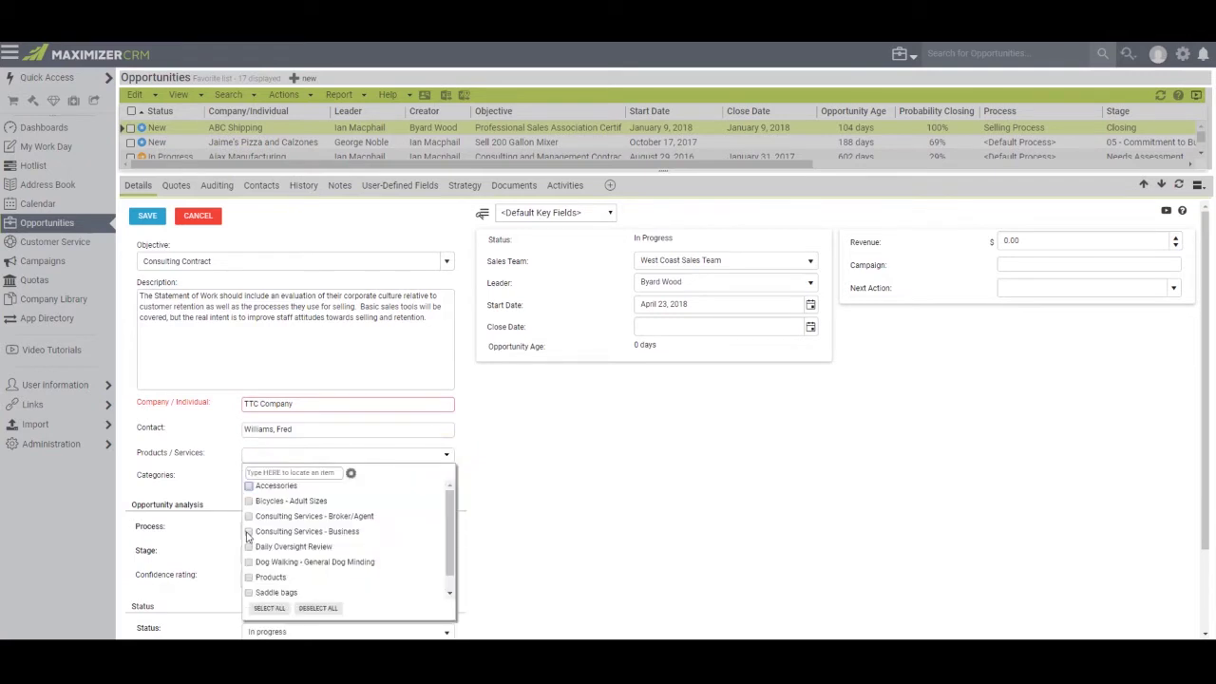
pyautogui.click(248, 533)
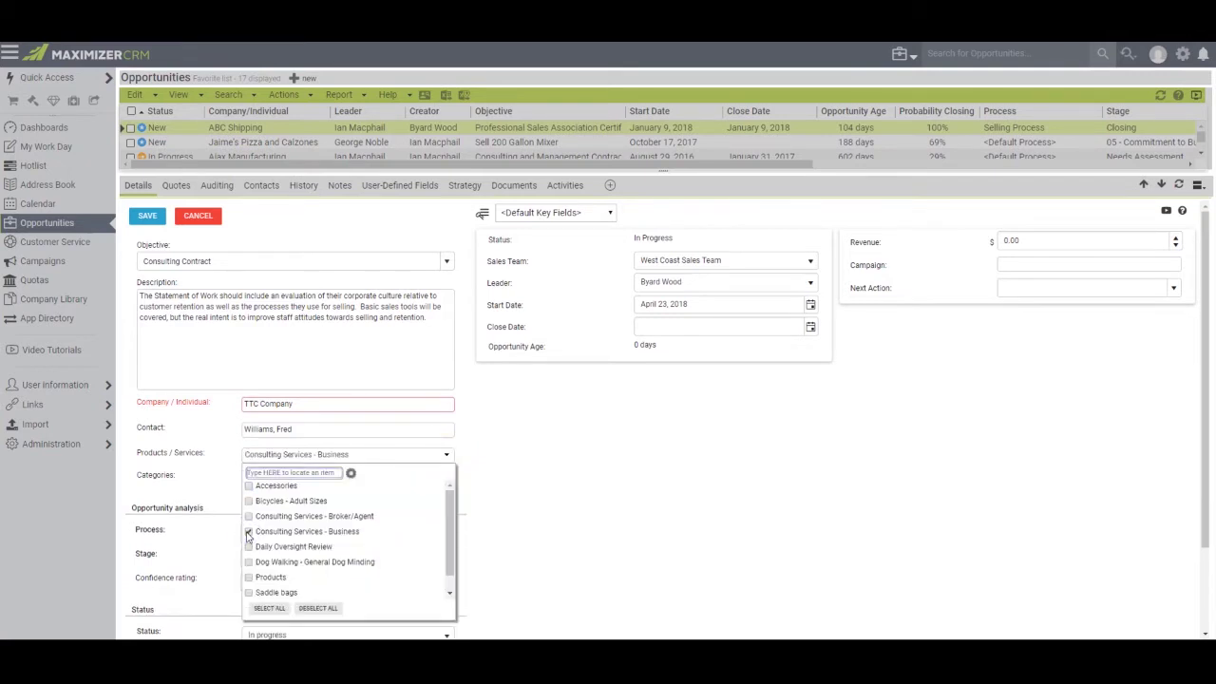
pyautogui.click(447, 479)
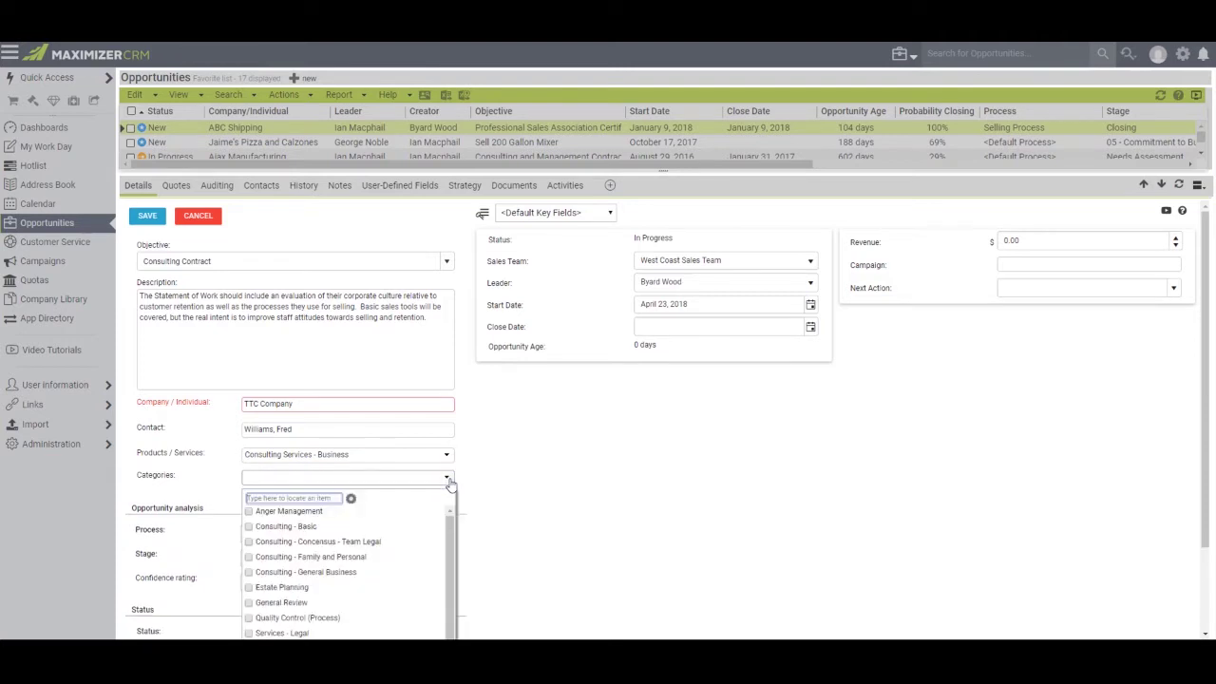
pyautogui.click(249, 524)
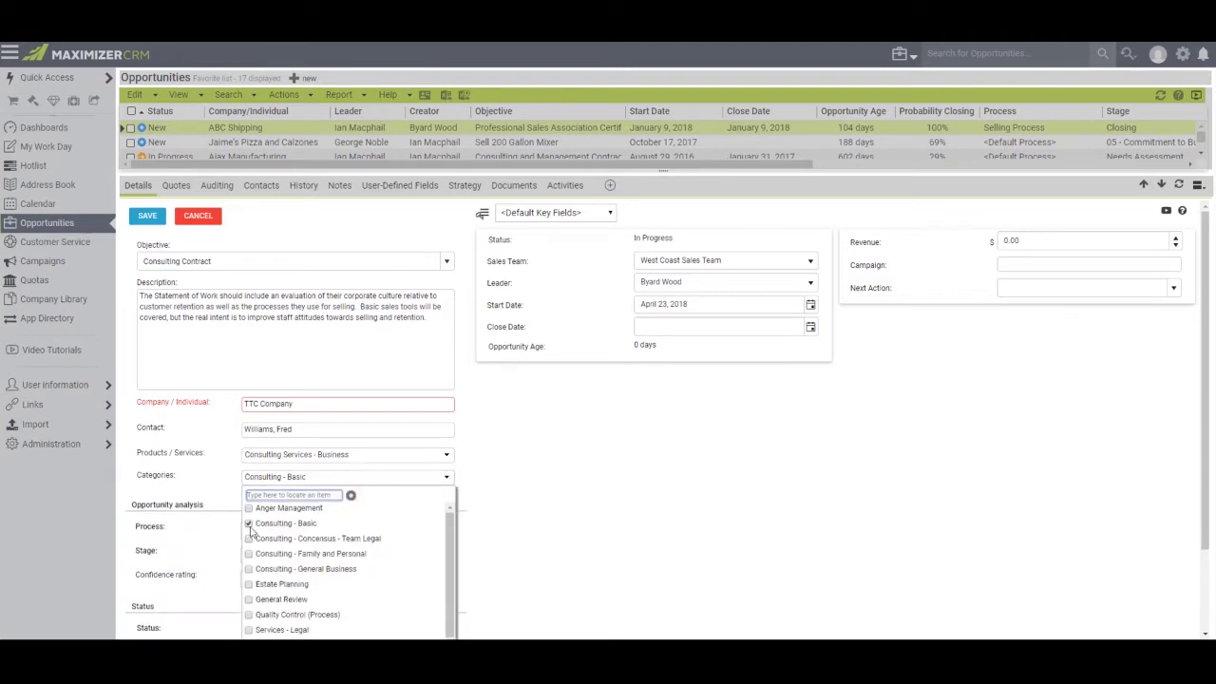
pyautogui.click(230, 504)
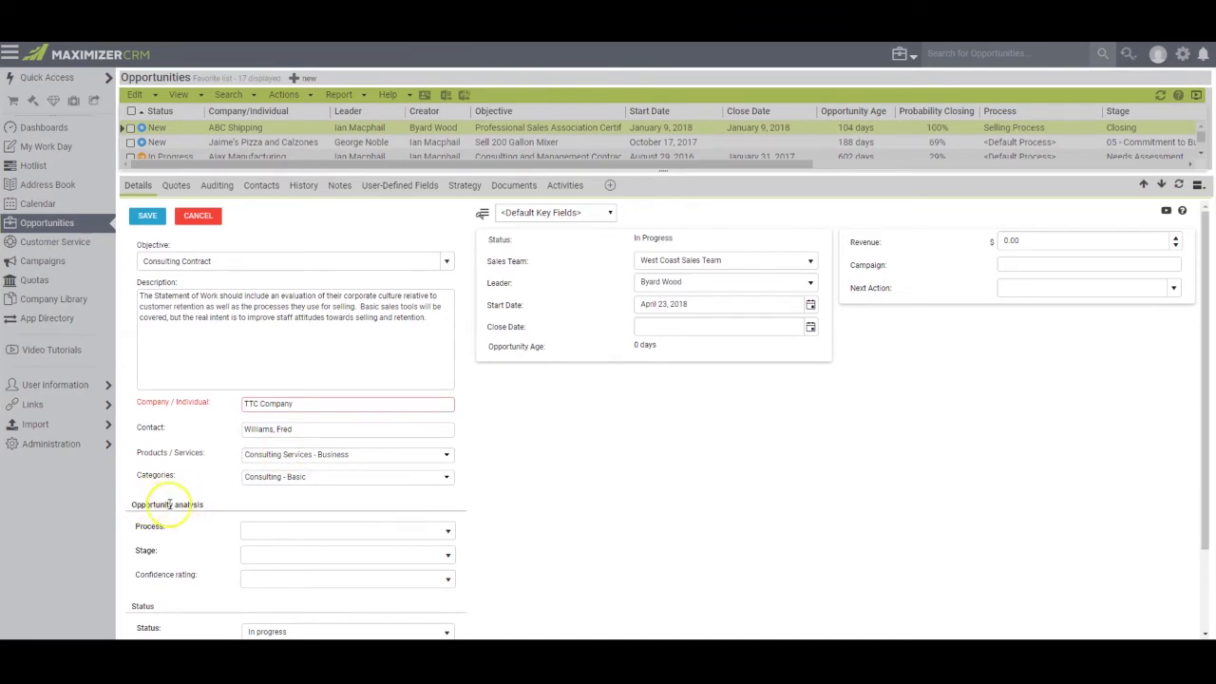
# Set the opportunity's process to Sales Process - Consulting
pyautogui.click(347, 530)
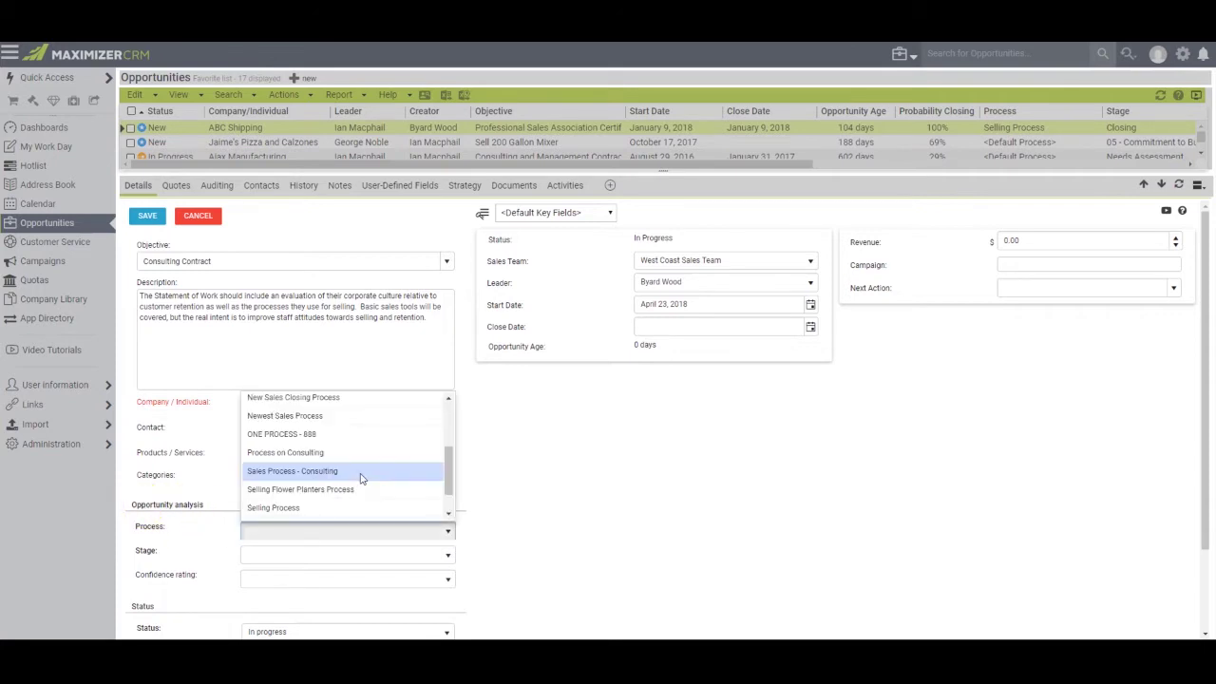
pyautogui.click(361, 469)
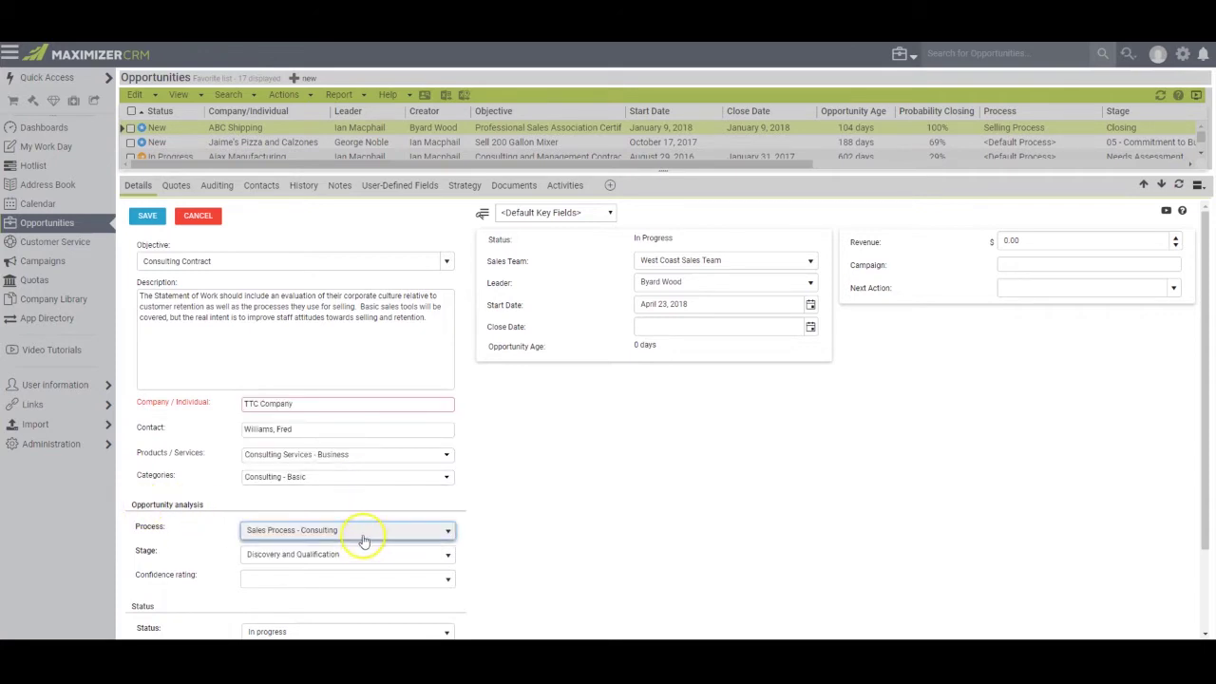
# Set the opportunity's stage to Discovery and Qualification
pyautogui.click(447, 556)
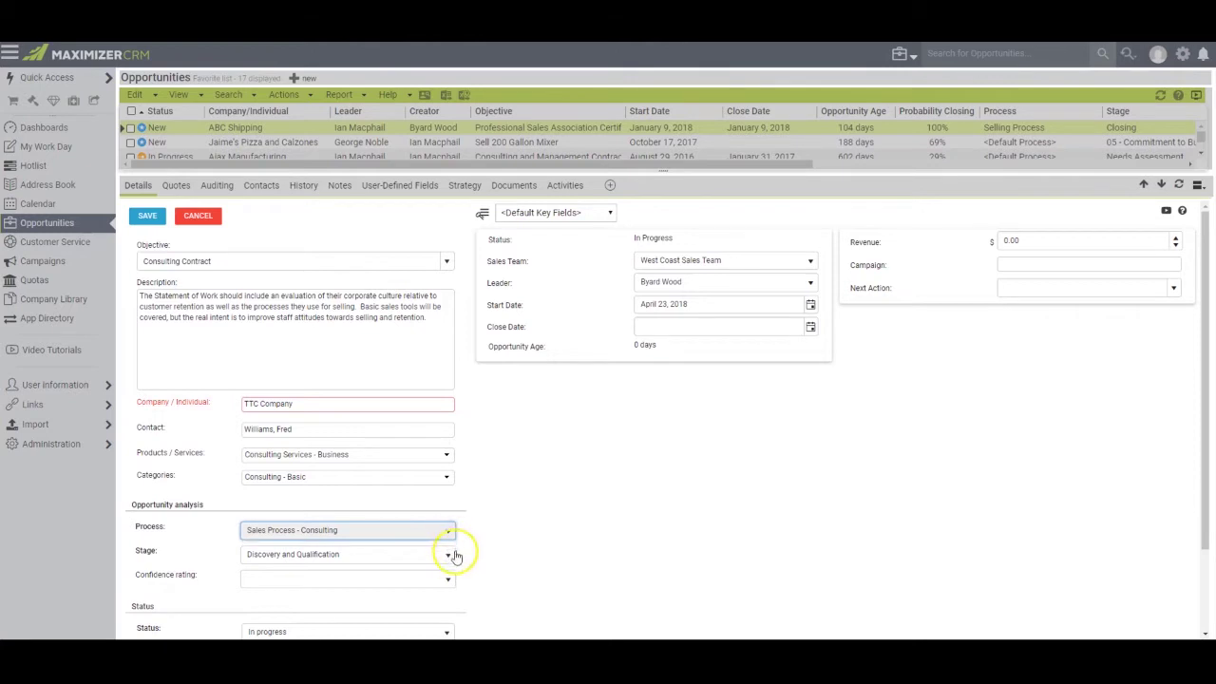
pyautogui.click(447, 560)
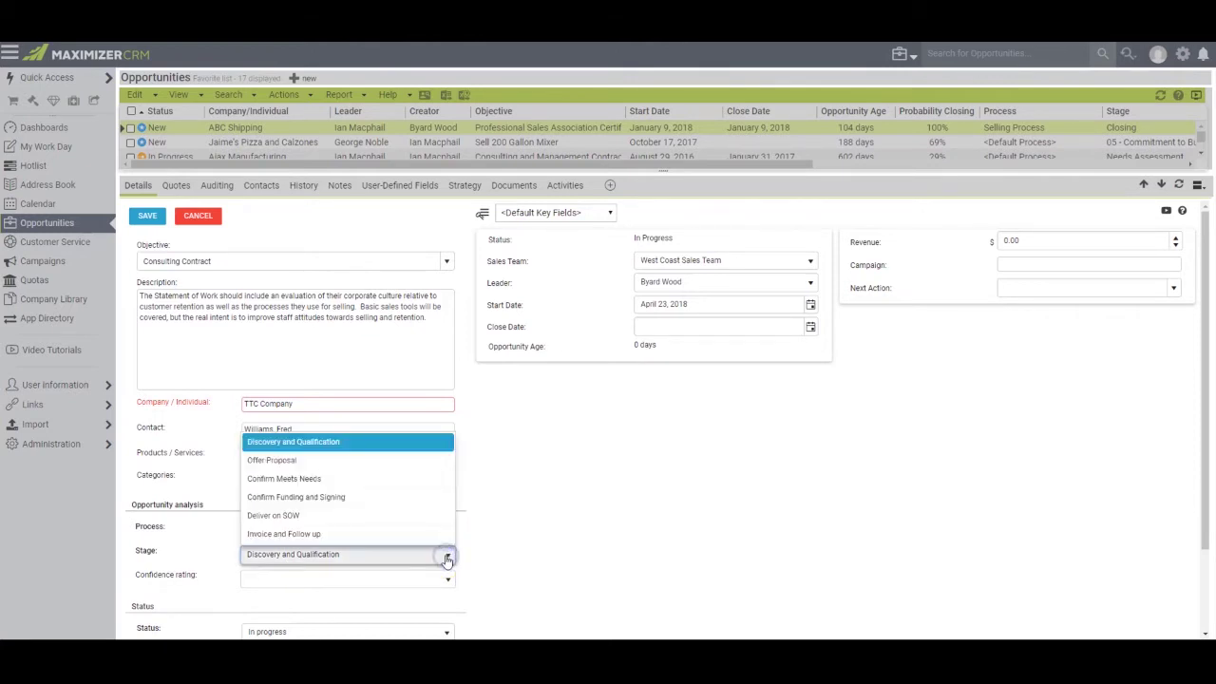
pyautogui.click(323, 443)
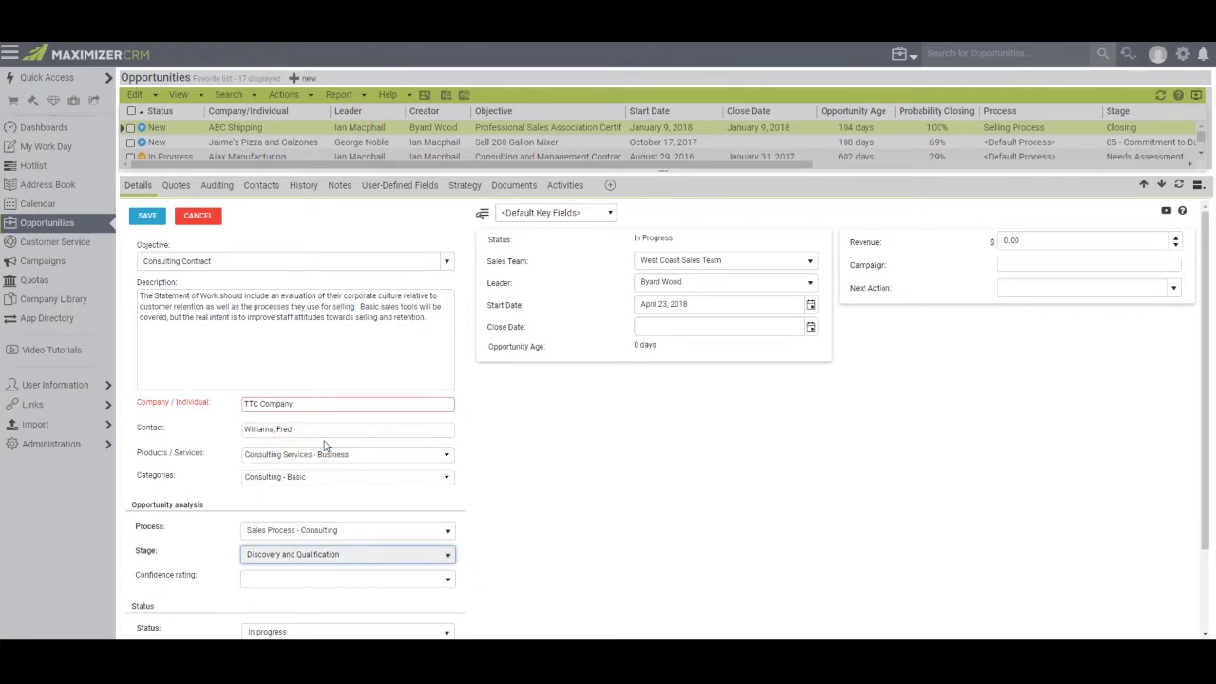
# Set the opportunity's confidence rating to Confident and open the choices for its status
pyautogui.click(450, 582)
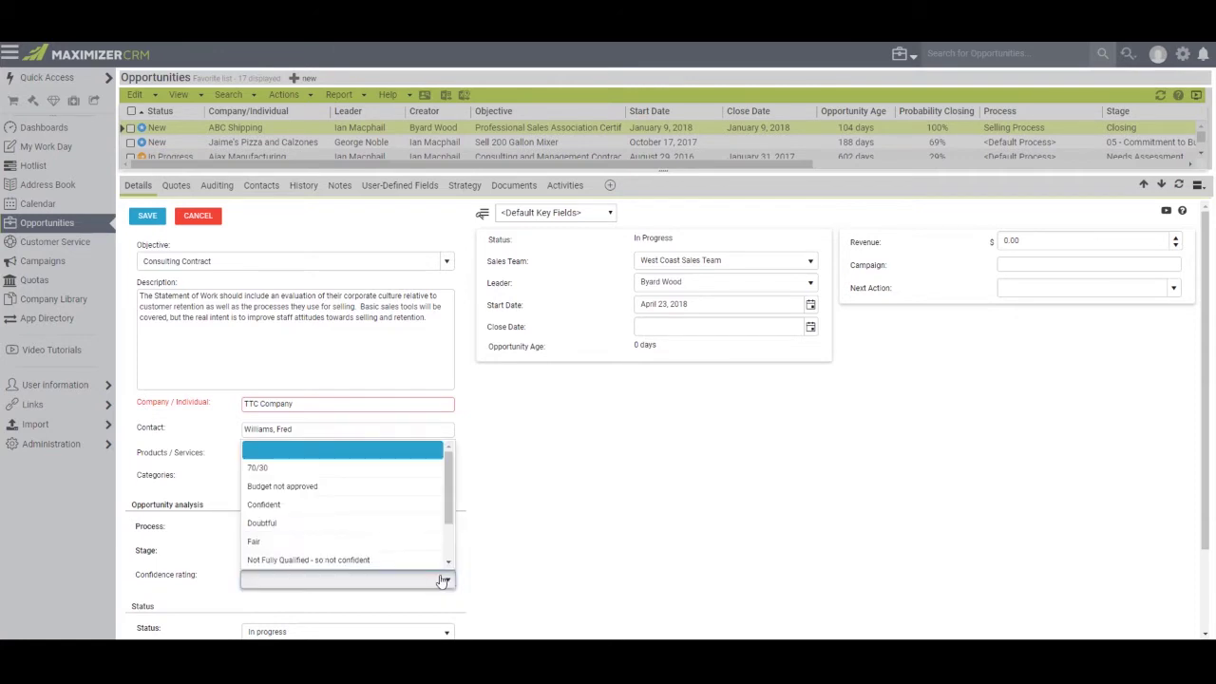
pyautogui.click(288, 504)
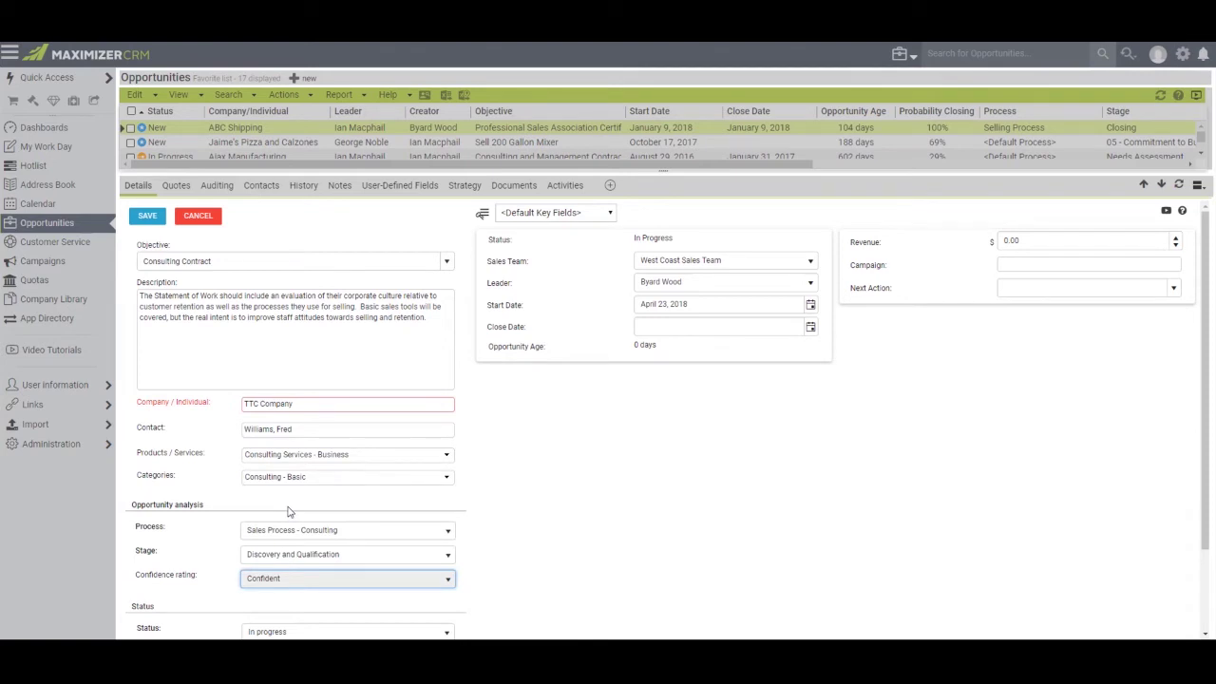
pyautogui.scroll(-2, 290, 511)
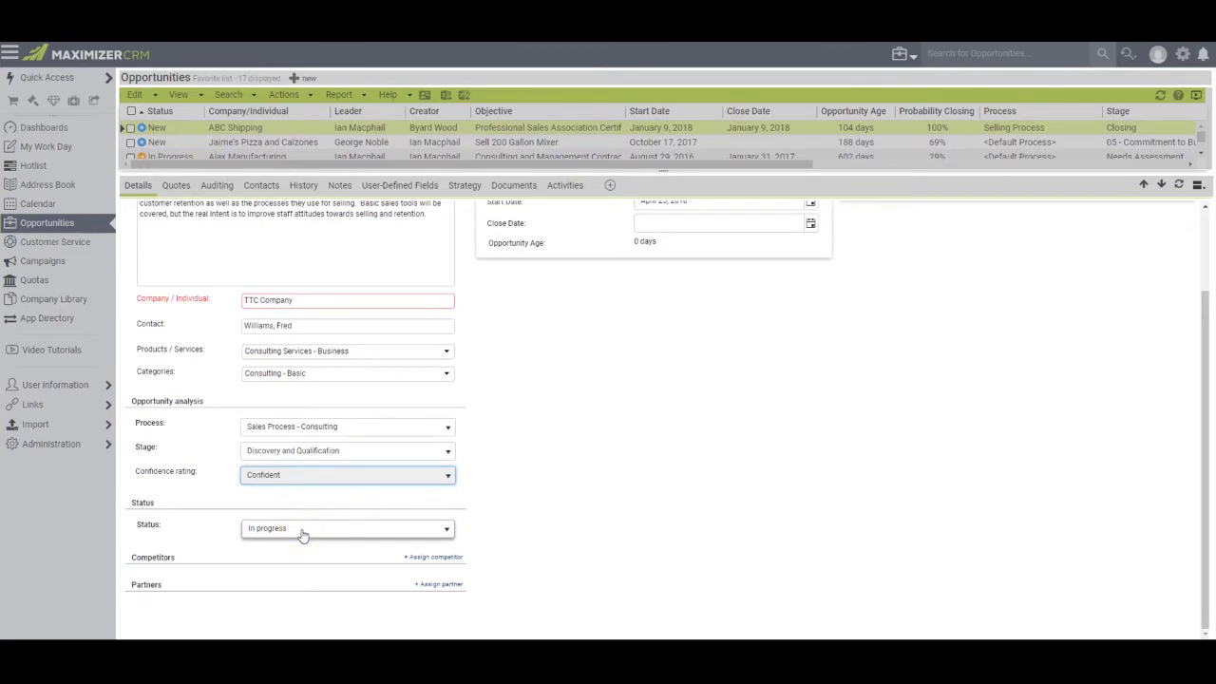
pyautogui.click(447, 530)
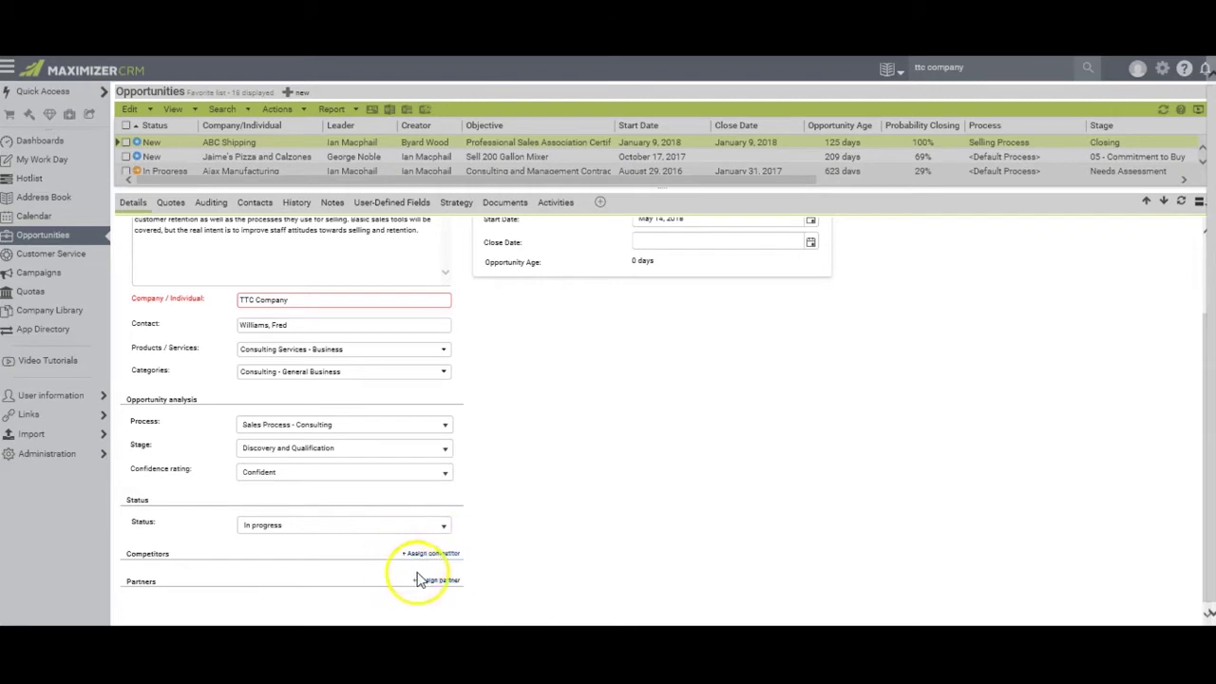
# Try to assign the Bombastic Symbols contact, found by last name, as a competitor, and discard the unsaved opportunity
pyautogui.click(445, 557)
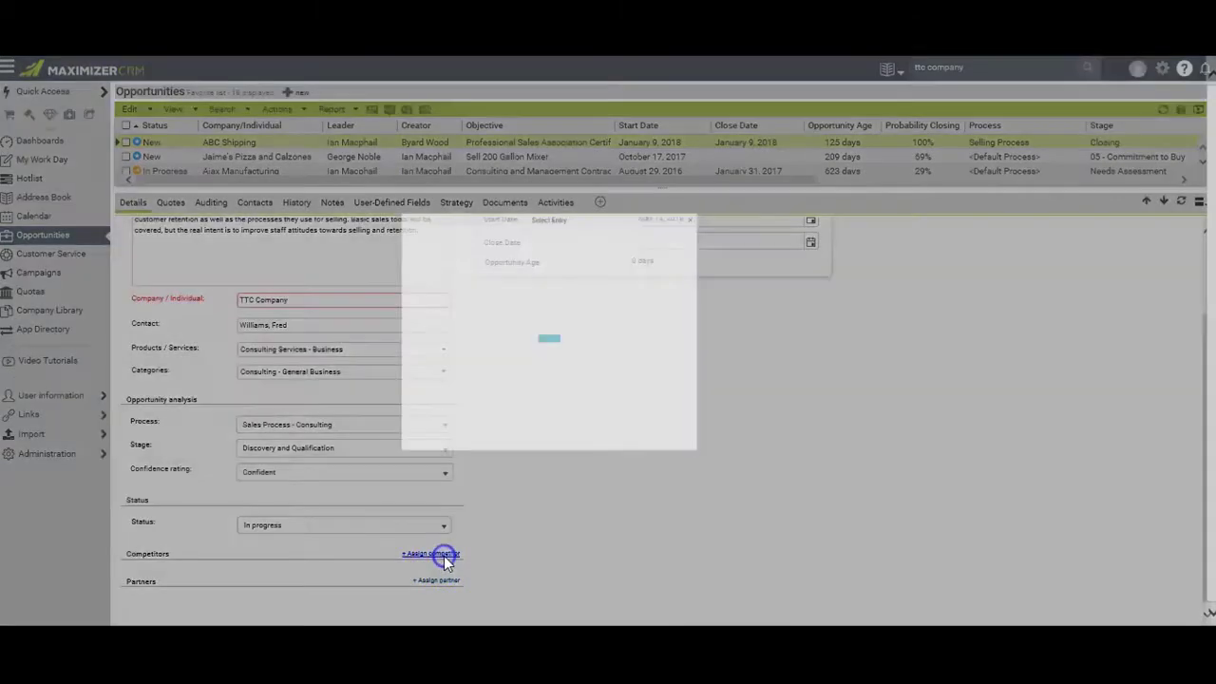
pyautogui.write('costin')
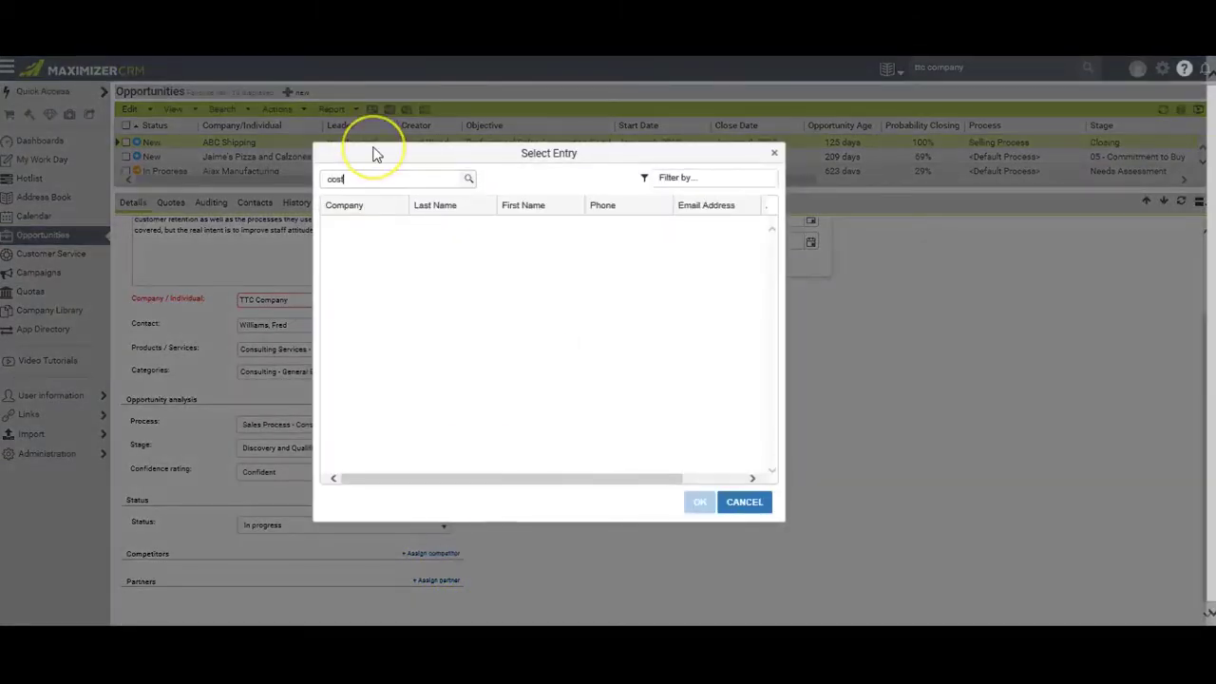
pyautogui.click(468, 180)
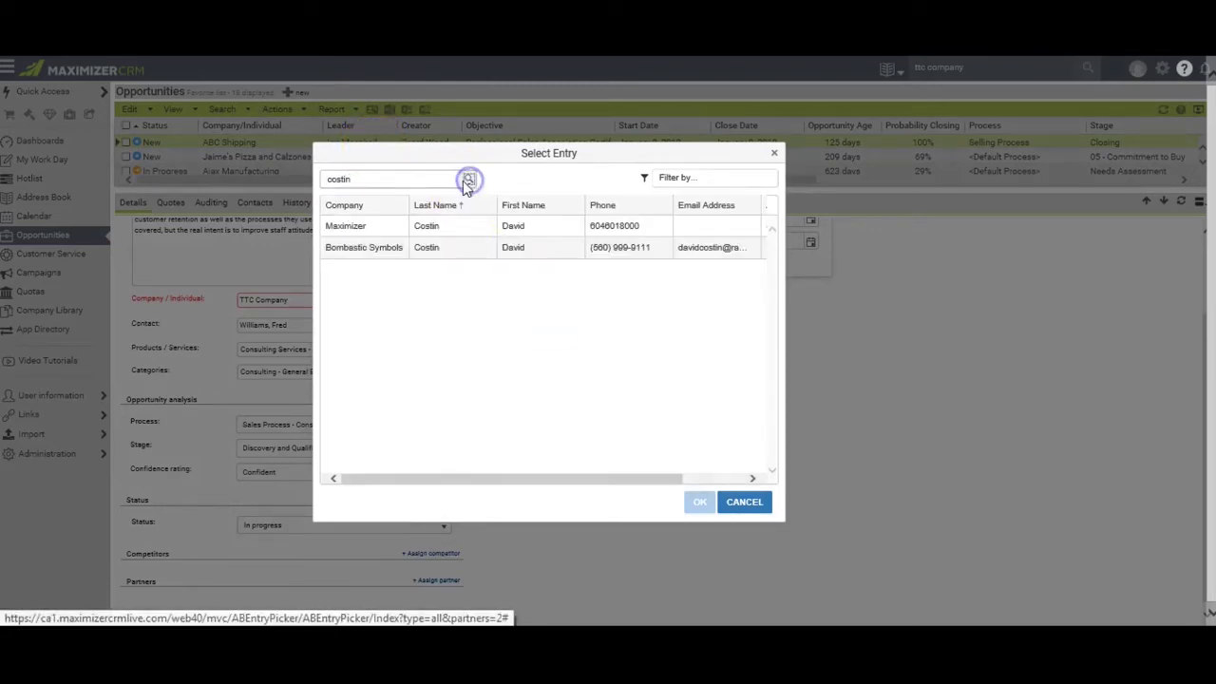
pyautogui.click(473, 249)
pyautogui.click(701, 509)
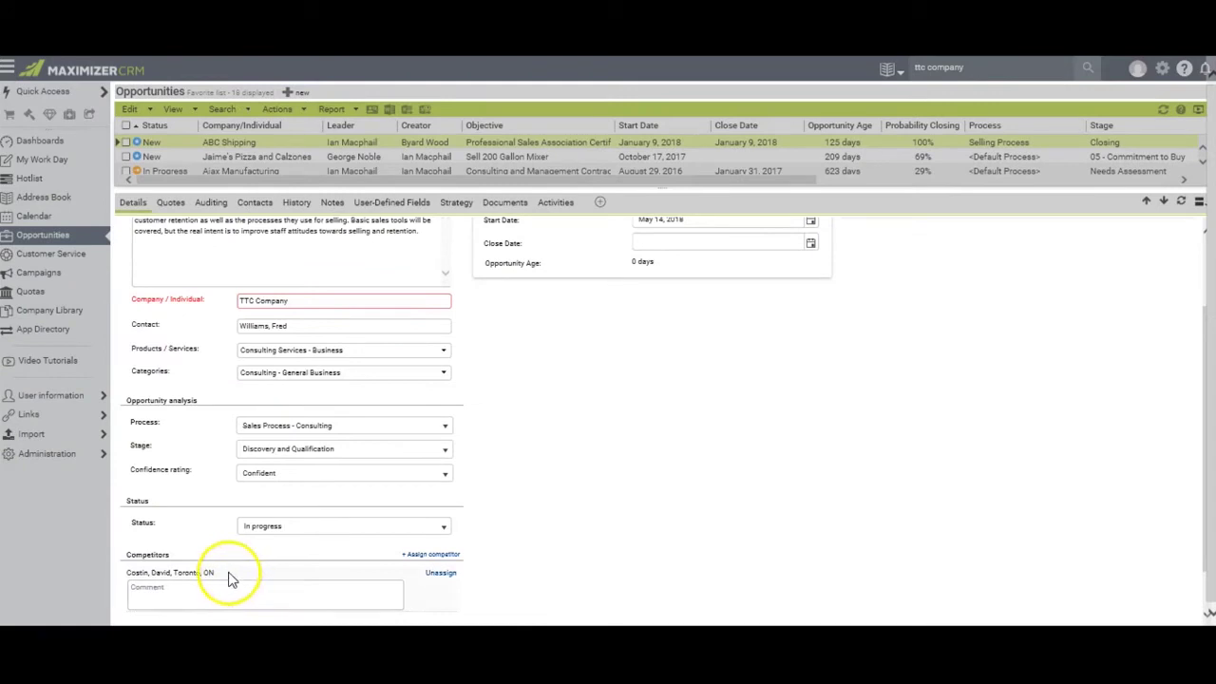
pyautogui.moveTo(213, 573); pyautogui.dragTo(122, 574)
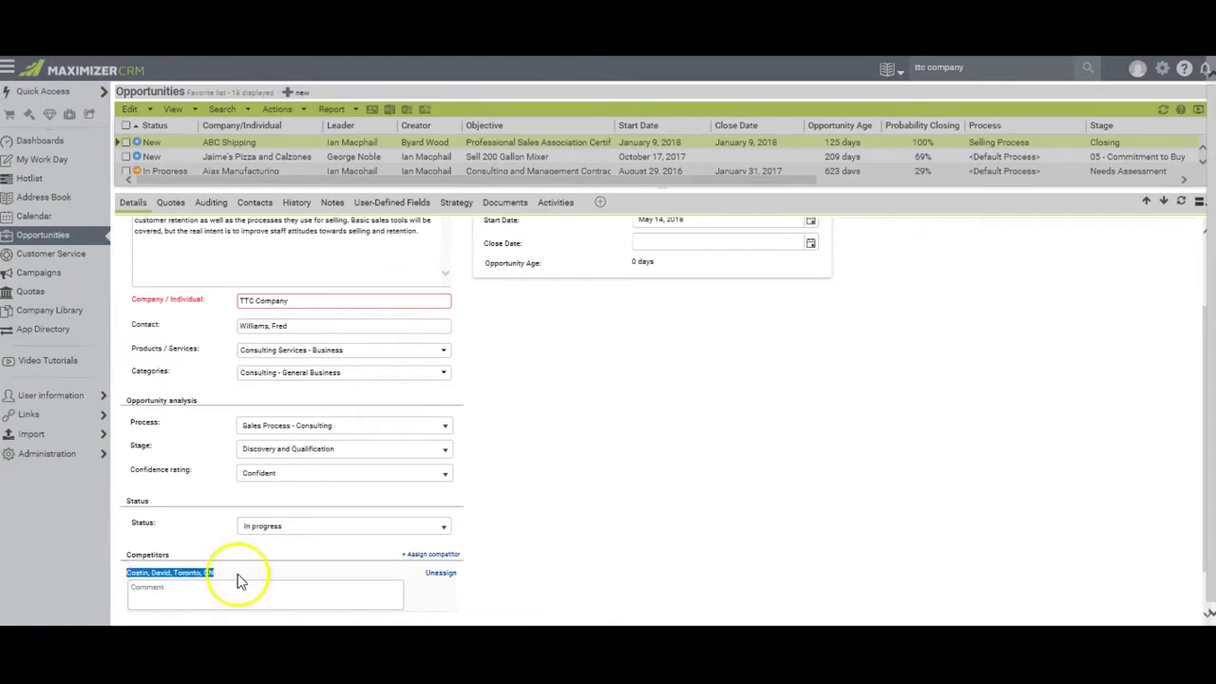
pyautogui.scroll(2, 504, 388)
pyautogui.click(193, 237)
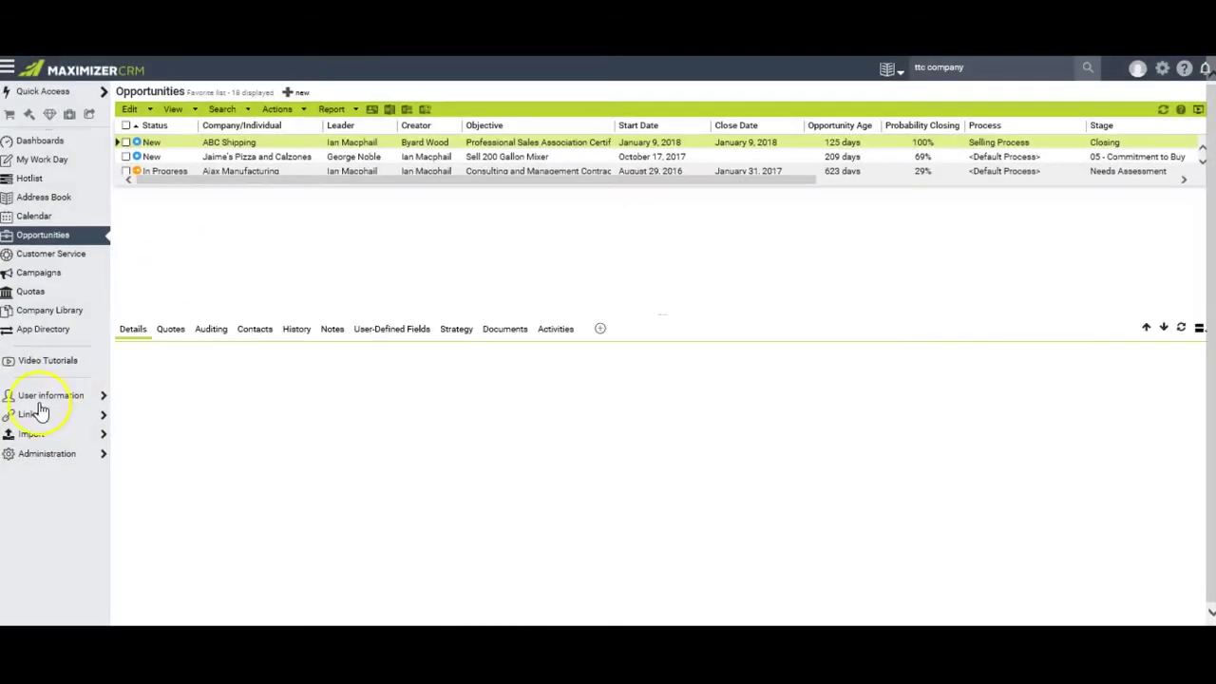
# Open the Address Book category preferences in Administrator and mark the values 01 - Test, Investor and Vendor
pyautogui.moveTo(38, 454)
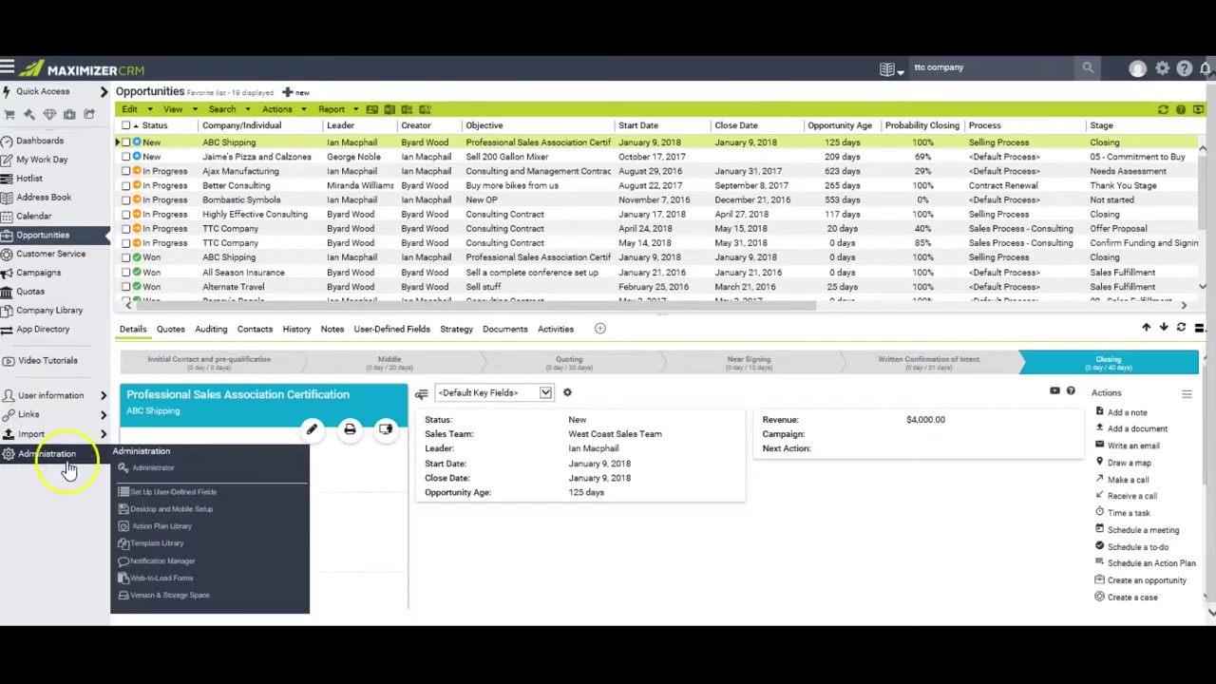
pyautogui.click(146, 467)
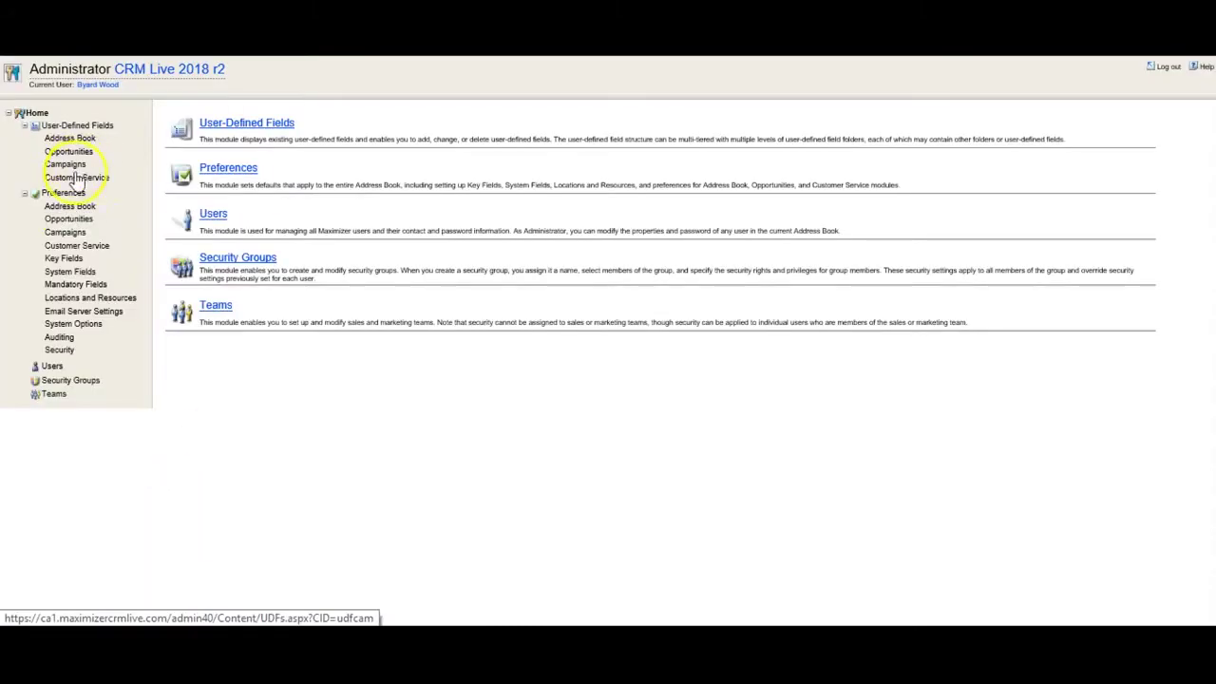
pyautogui.click(68, 208)
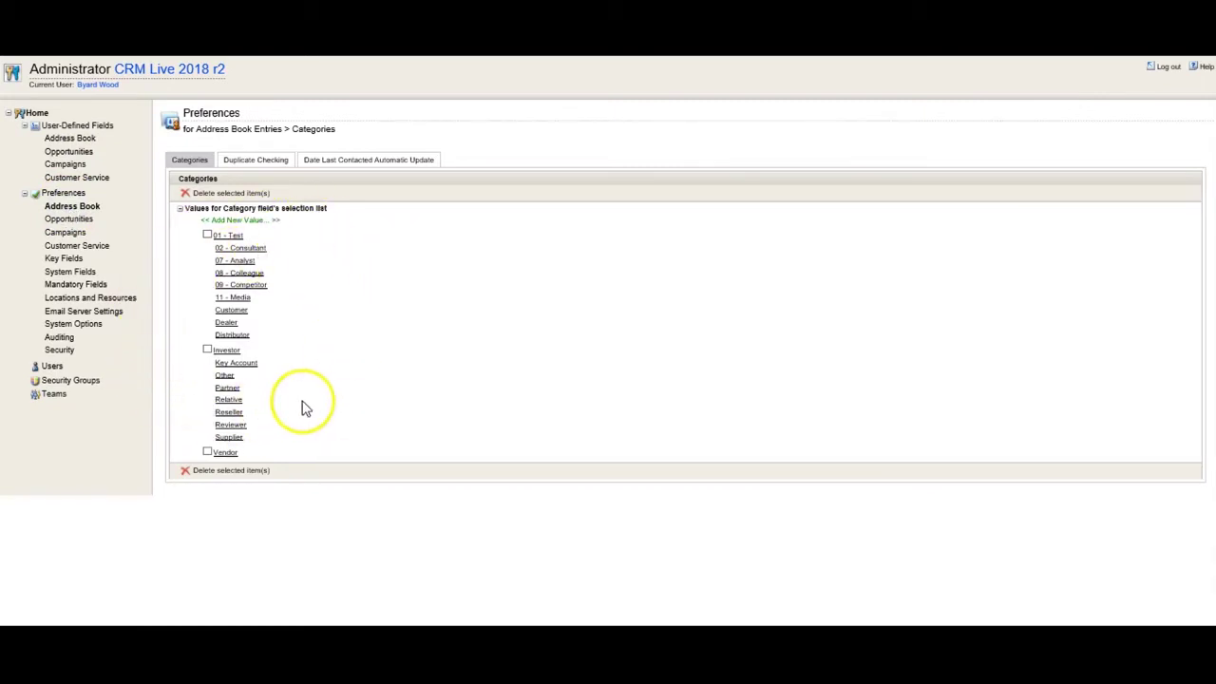
pyautogui.click(205, 235)
pyautogui.click(207, 349)
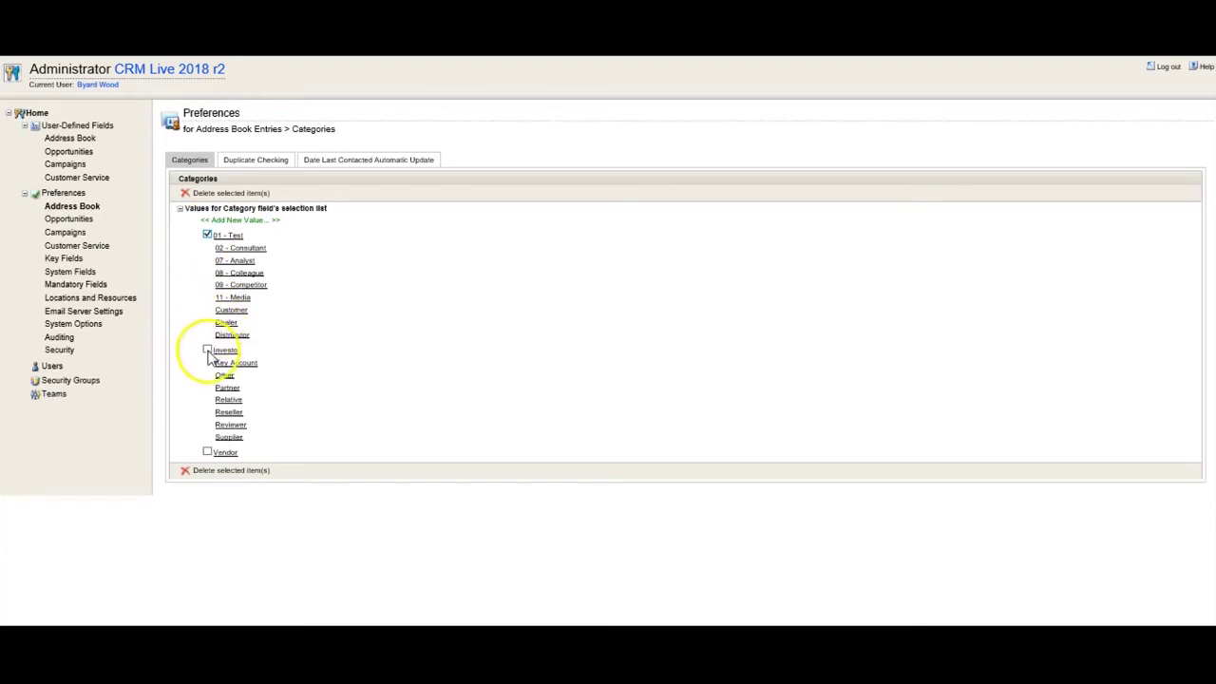
pyautogui.click(207, 451)
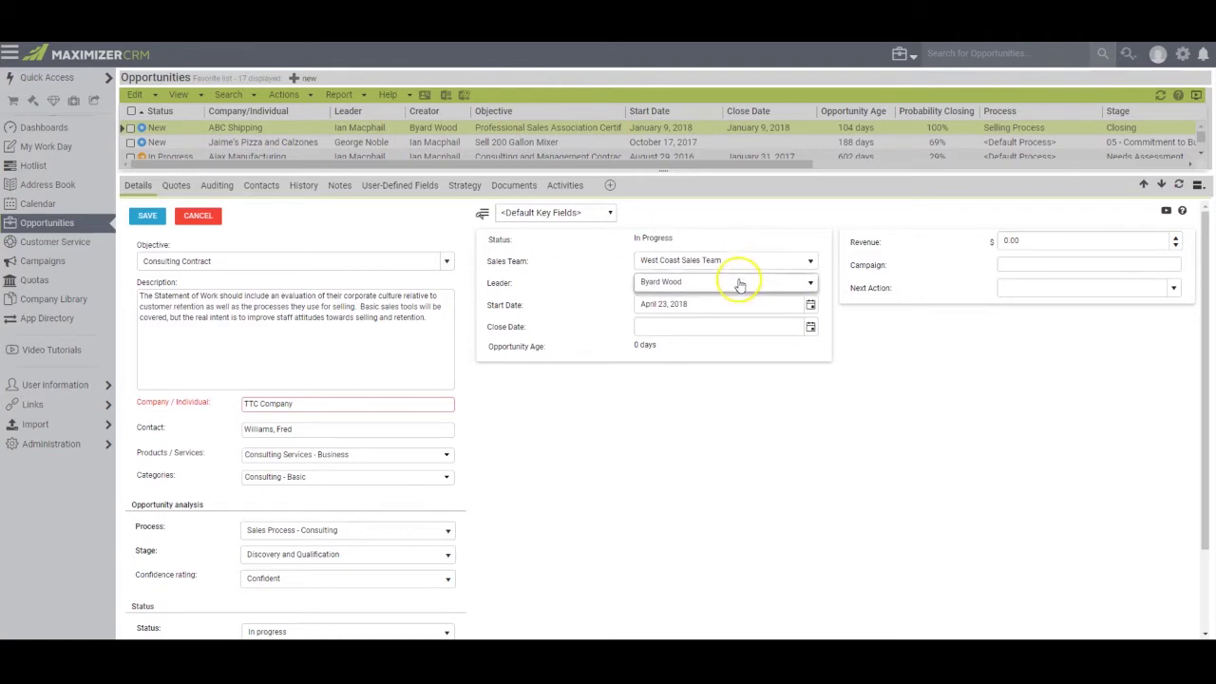
# Switch the new opportunity's sales team to *Single User and back to West Coast Sales Team
pyautogui.click(810, 263)
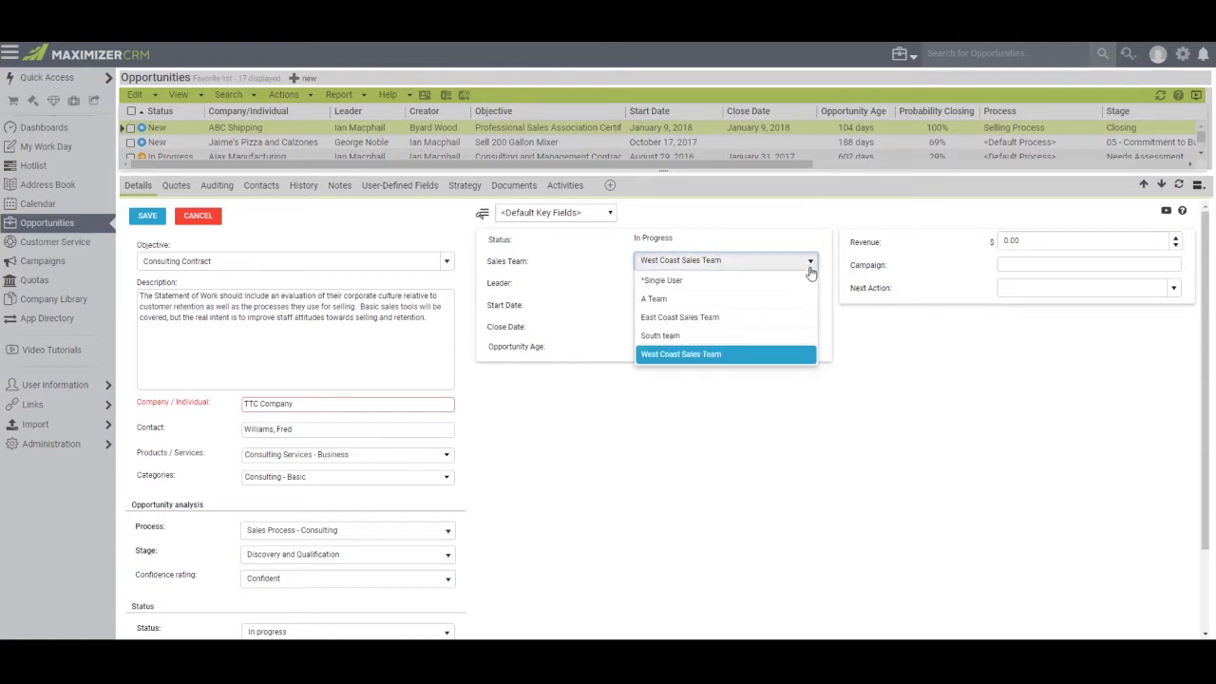
pyautogui.click(680, 281)
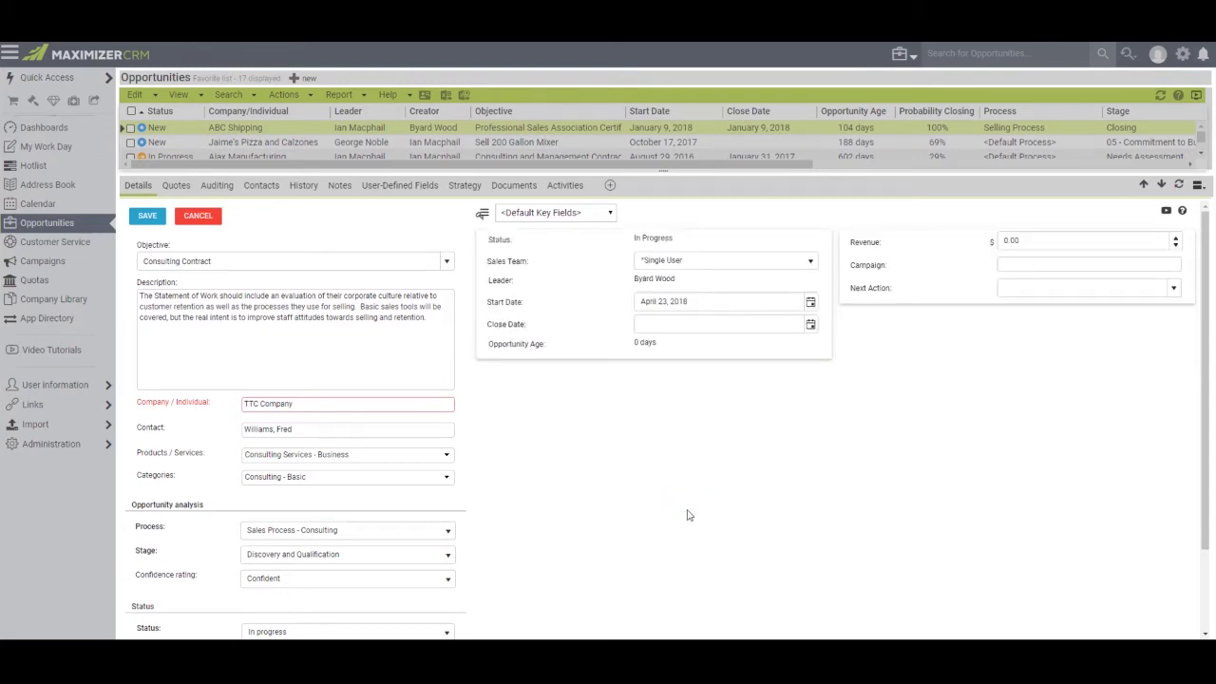
pyautogui.click(810, 262)
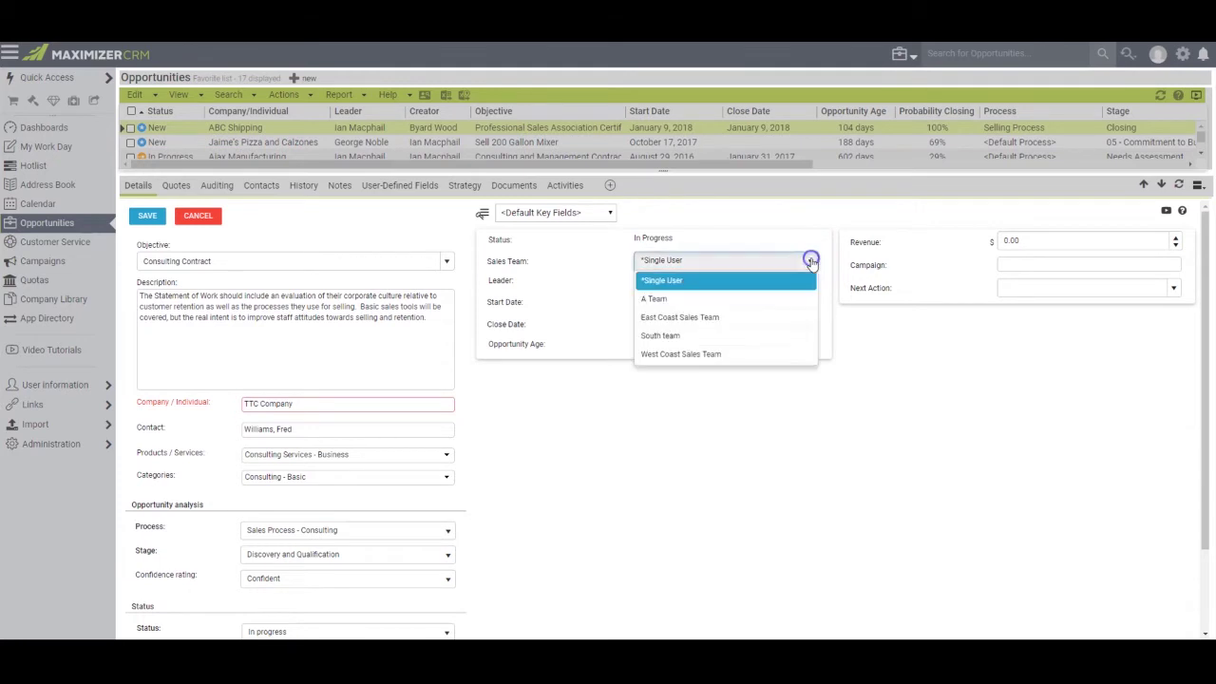
pyautogui.click(704, 354)
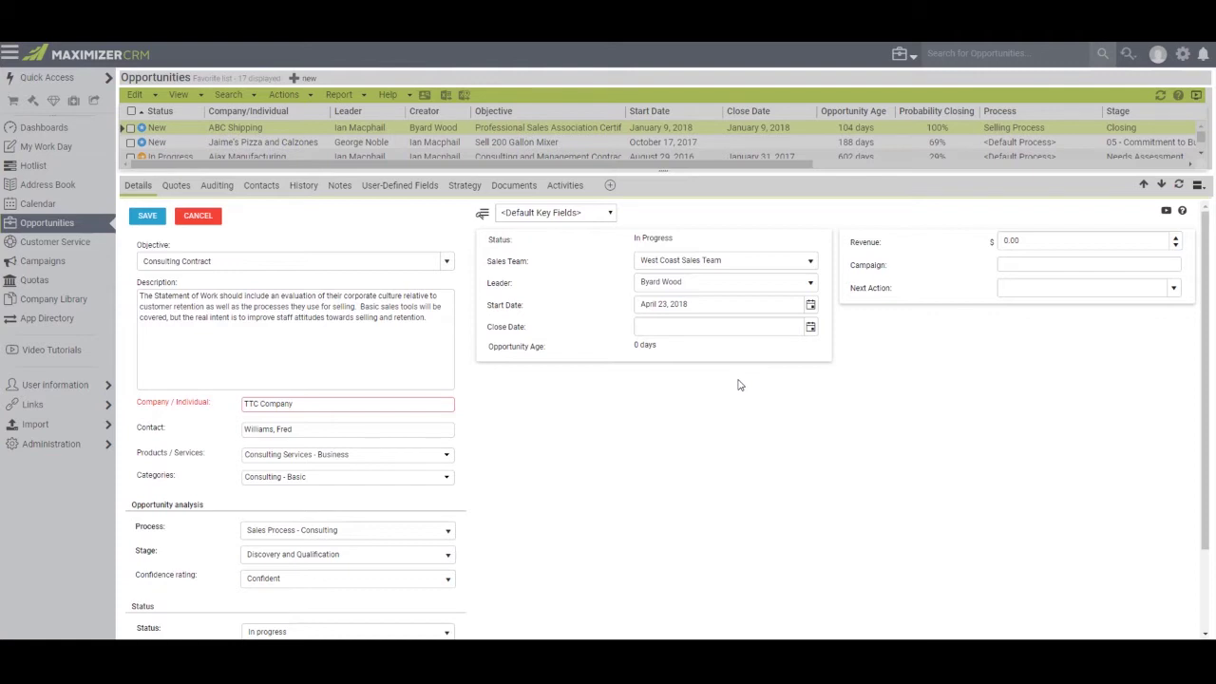
# Set the opportunity's close date to May 31, 2018
pyautogui.click(811, 327)
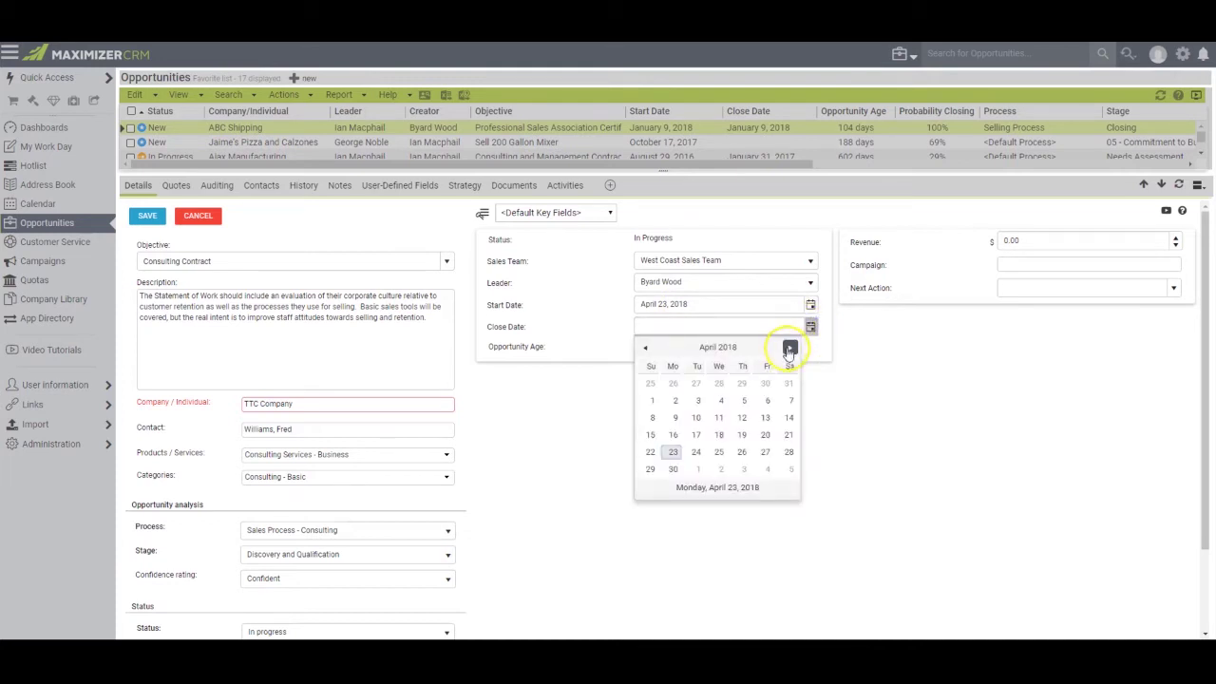
pyautogui.click(789, 350)
pyautogui.click(741, 453)
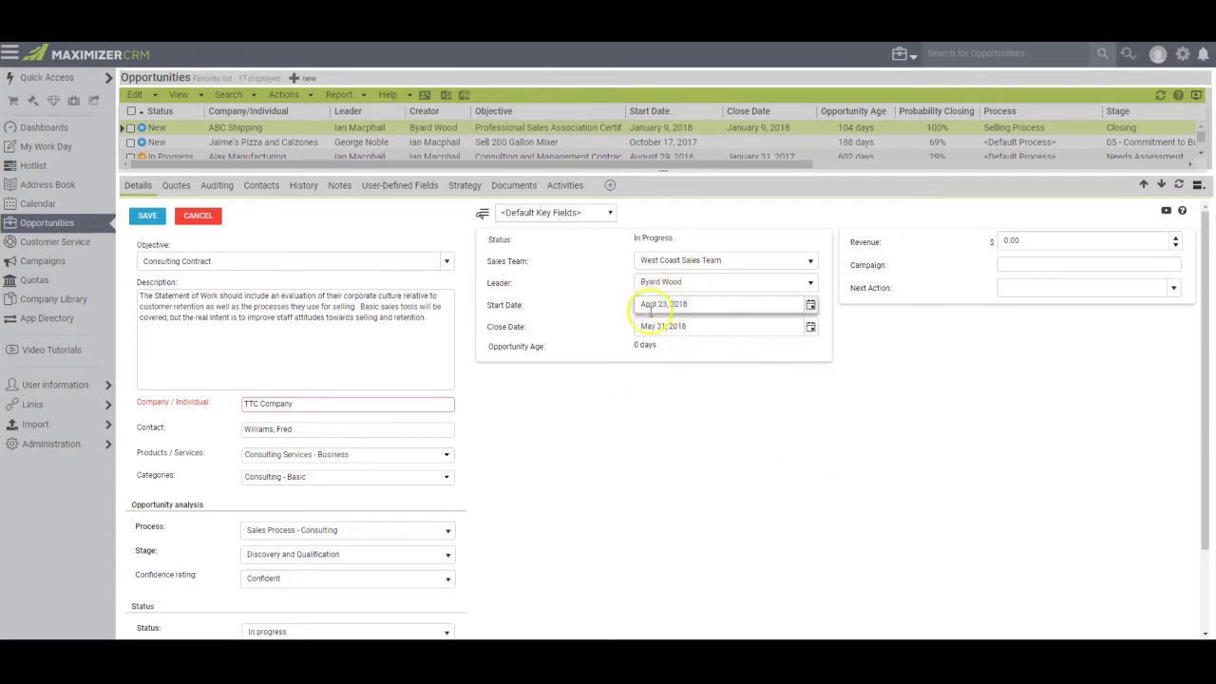
pyautogui.click(729, 454)
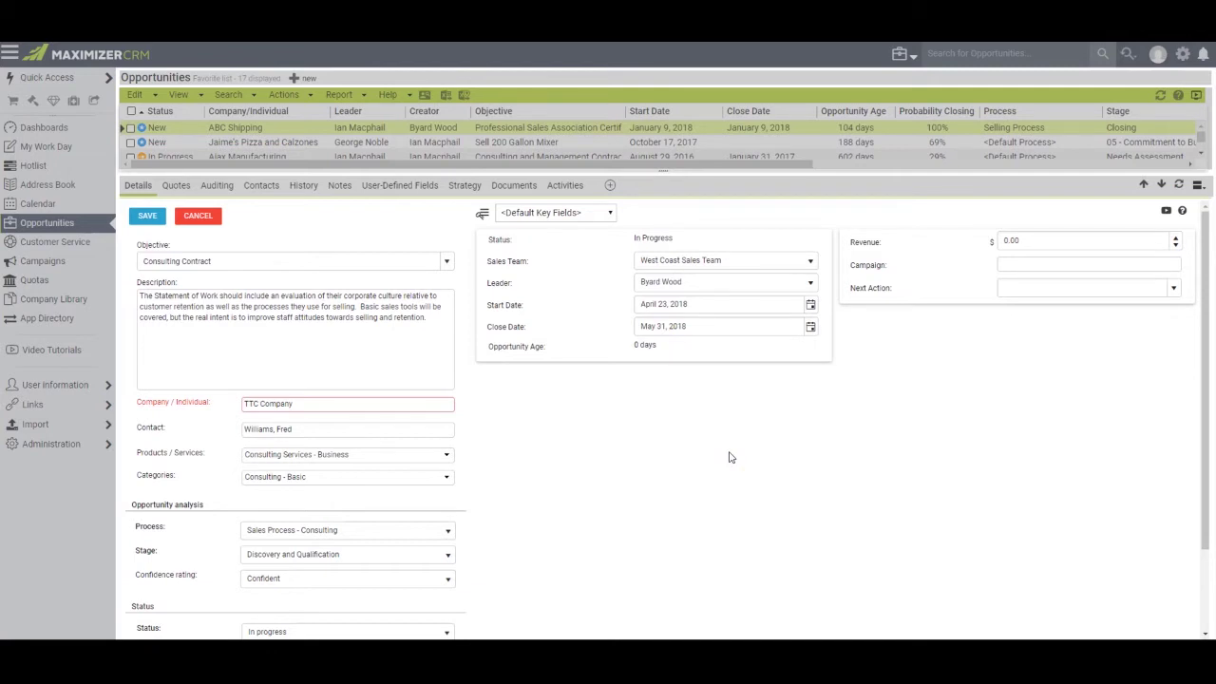
# Set the opportunity's revenue to 5000, and view the campaign assignment options without assigning a campaign
pyautogui.click(1012, 241)
pyautogui.write('5000')
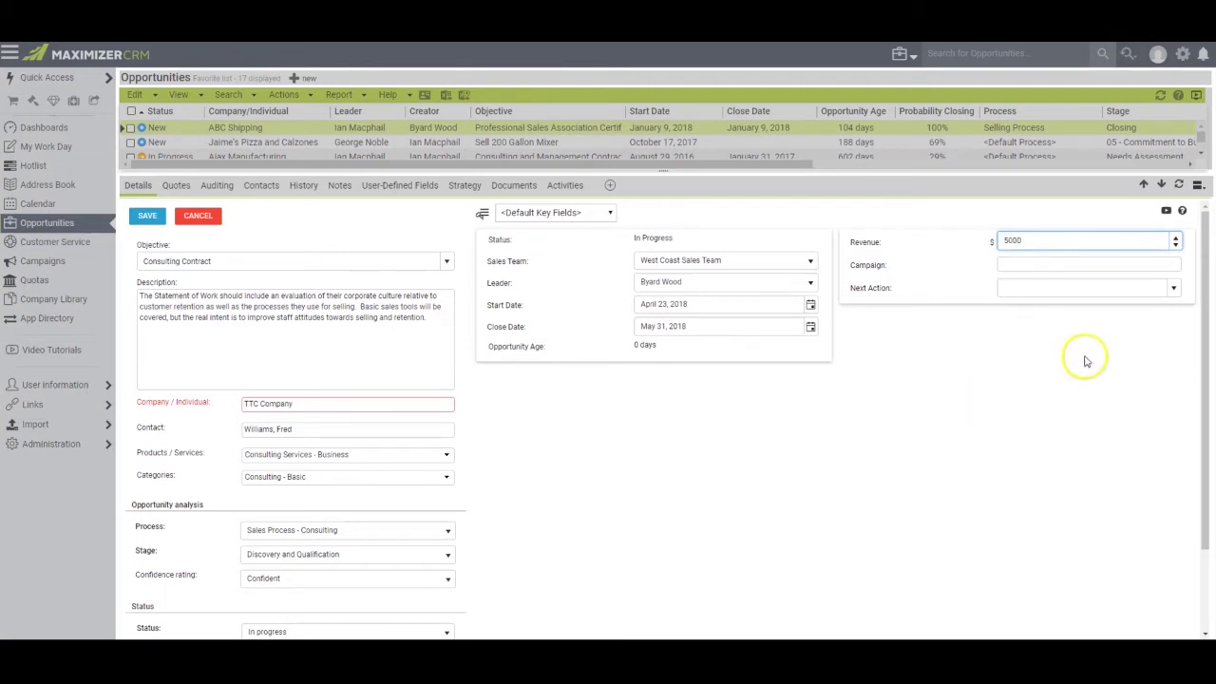
pyautogui.click(1010, 265)
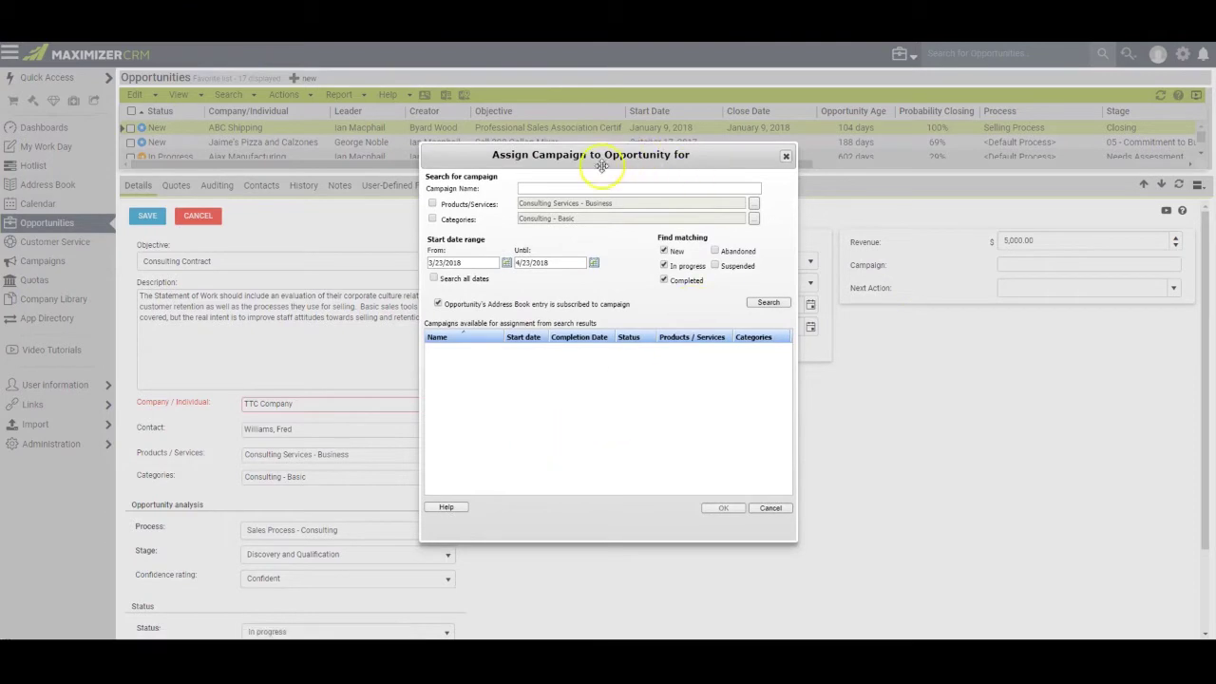
pyautogui.click(771, 509)
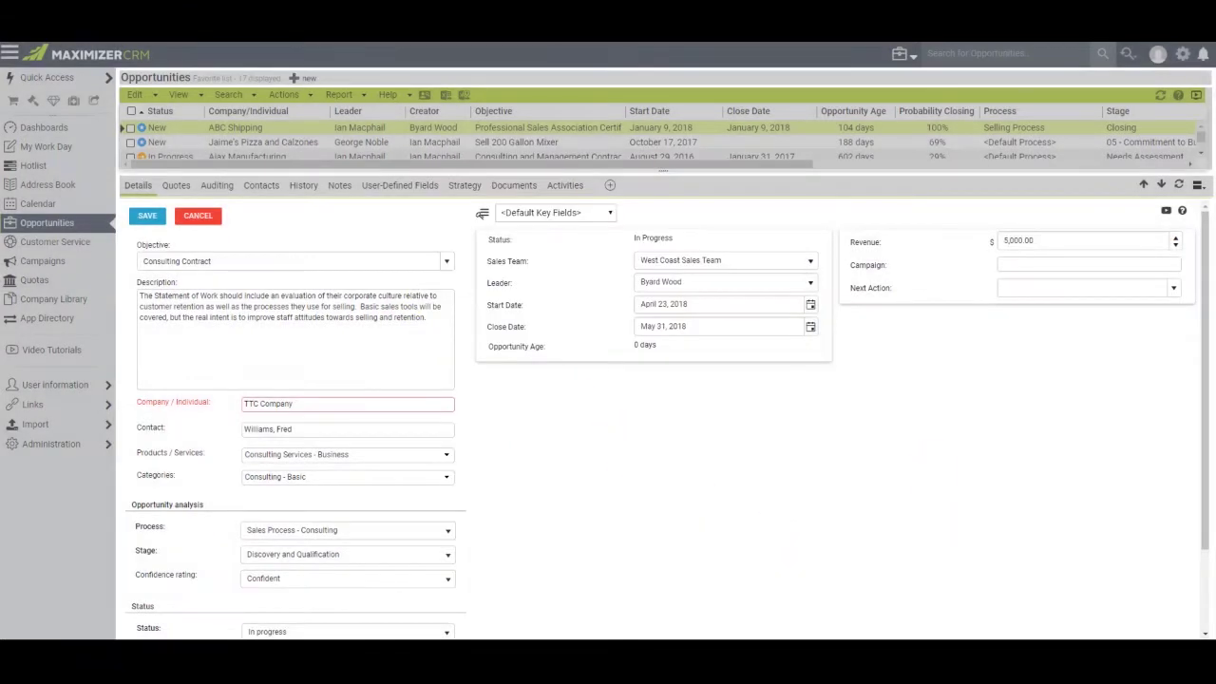
# Set the next action to Review prospect's needs and save the opportunity
pyautogui.click(1174, 289)
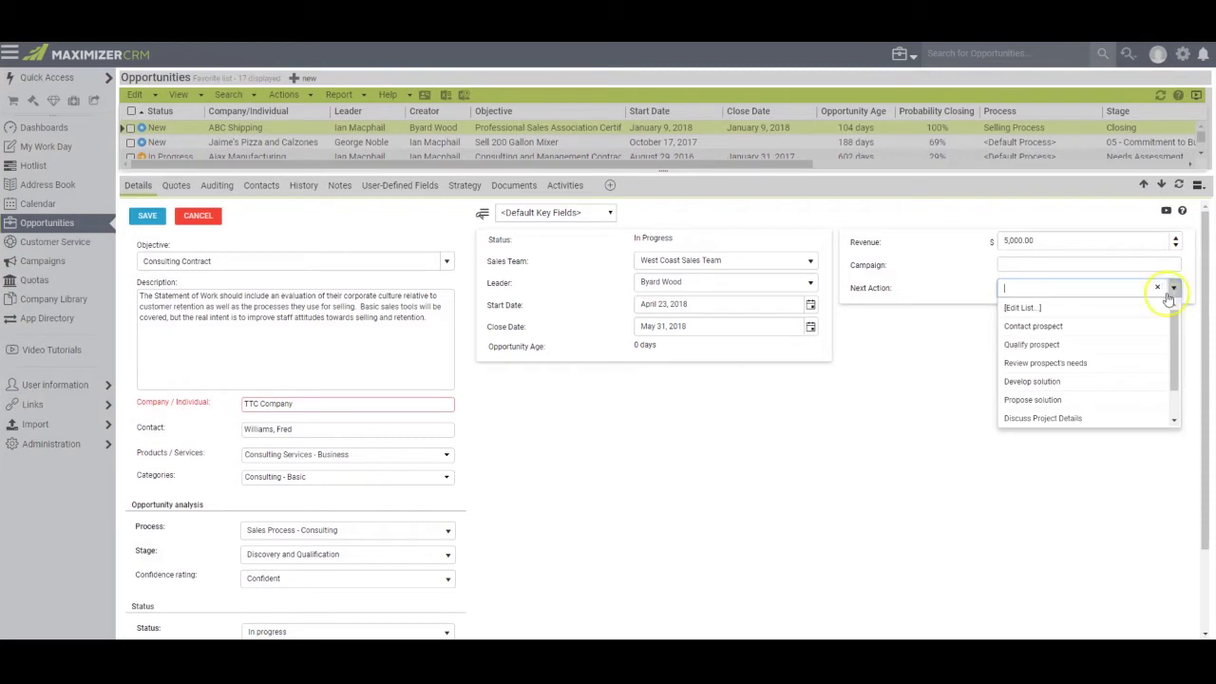
pyautogui.click(1035, 363)
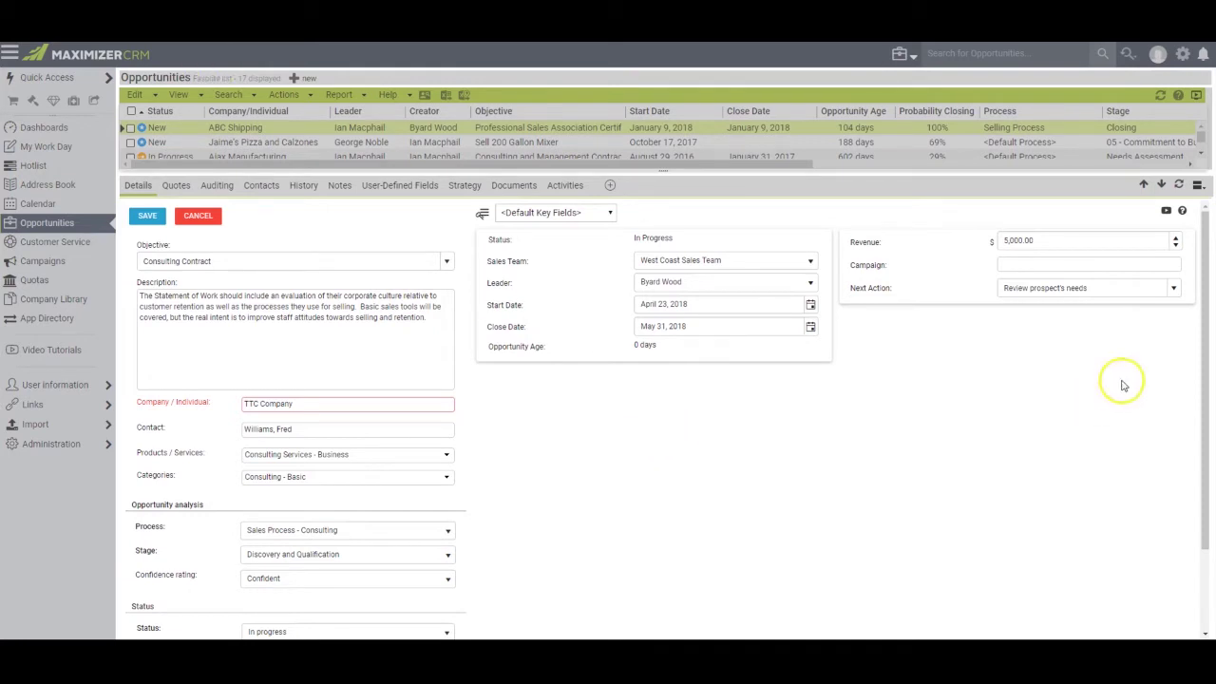
pyautogui.click(1143, 265)
pyautogui.click(147, 215)
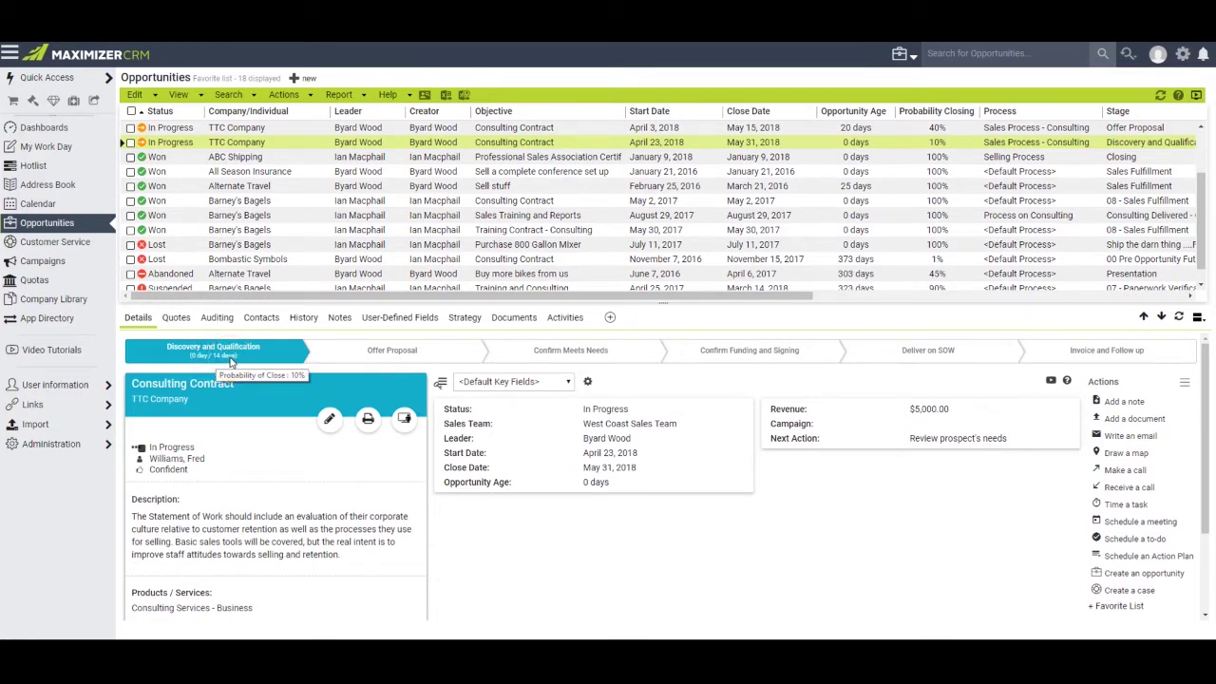
# Examine the TTC Company opportunity's current process stage and its stage target age, stage age and age gap columns
pyautogui.click(196, 359)
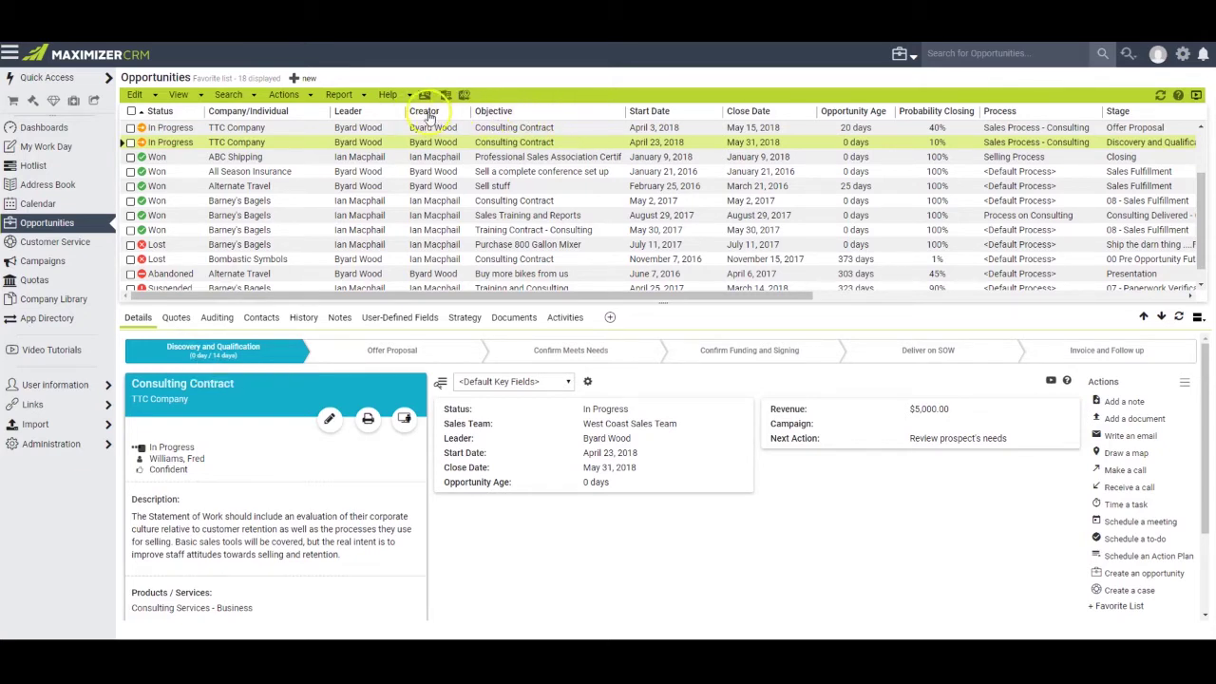
pyautogui.click(502, 300)
pyautogui.moveTo(502, 301); pyautogui.dragTo(868, 169)
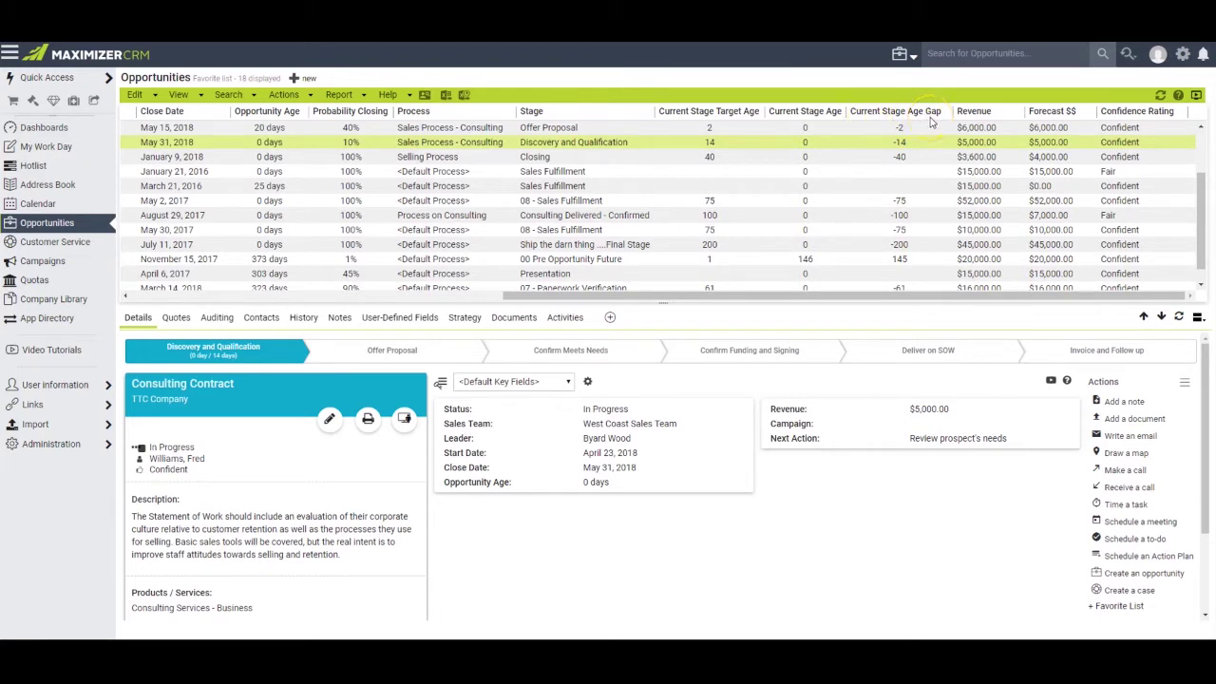
pyautogui.click(810, 117)
pyautogui.click(907, 203)
pyautogui.click(899, 147)
# Set the TTC Company opportunity's stage to Confirm Funding and Signing, save it, and view the available key field sets
pyautogui.click(329, 419)
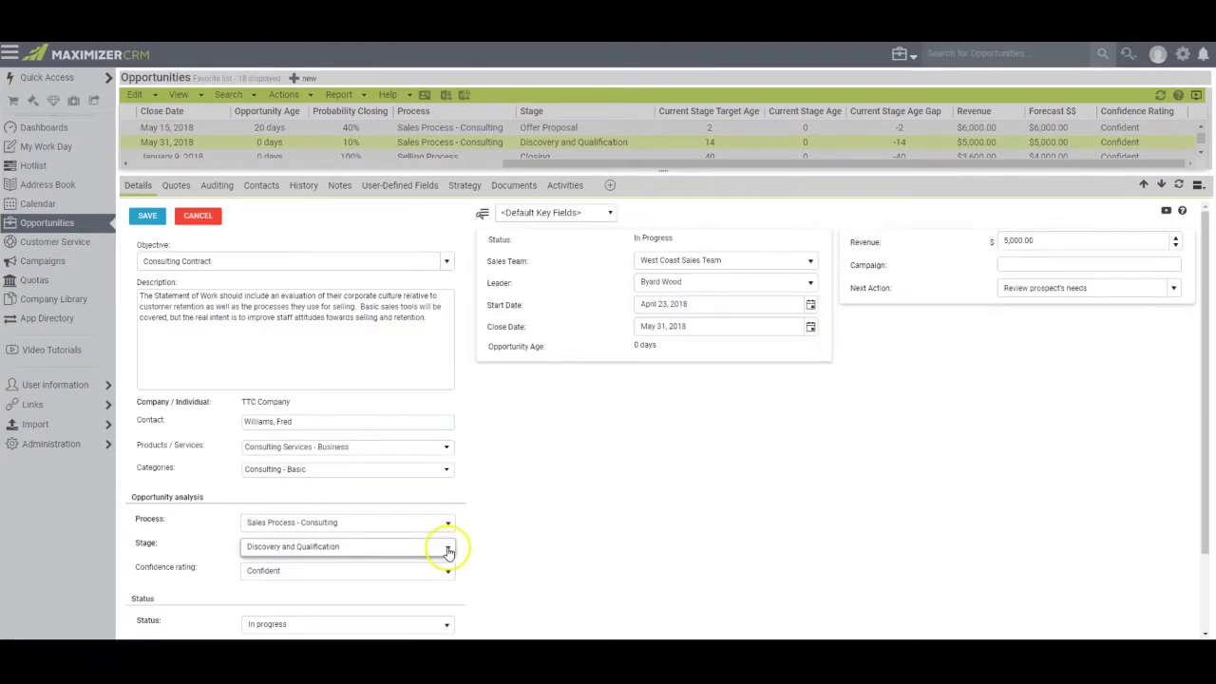
pyautogui.click(449, 551)
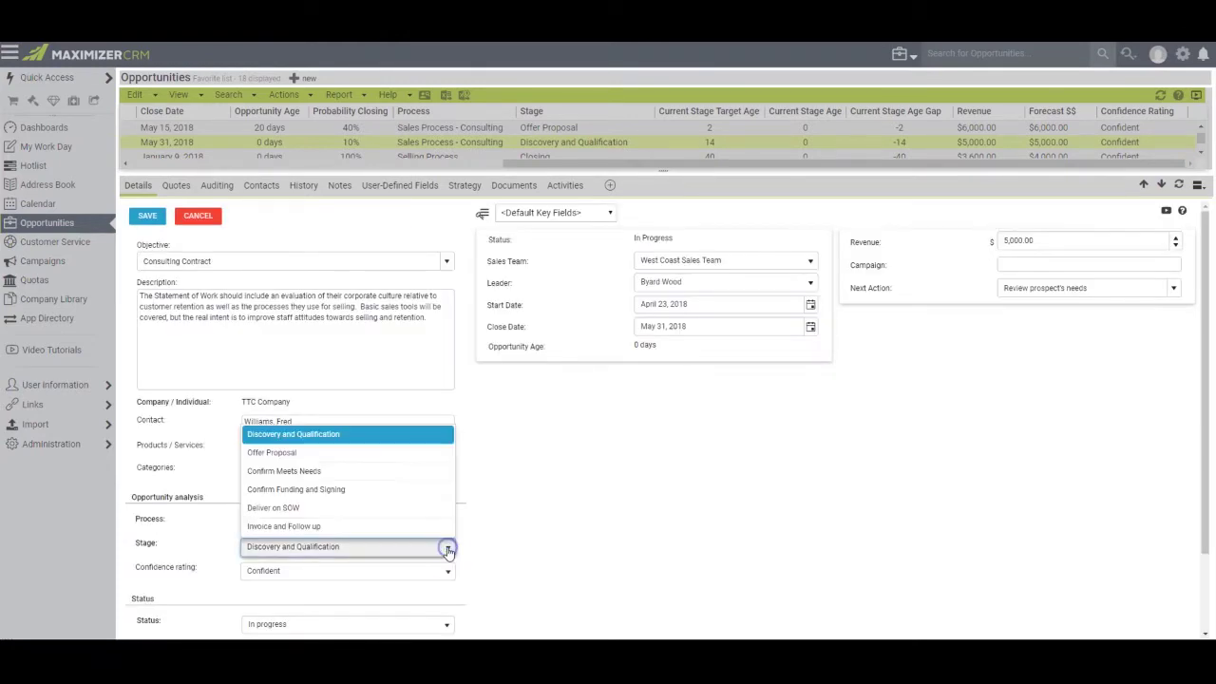
pyautogui.click(336, 493)
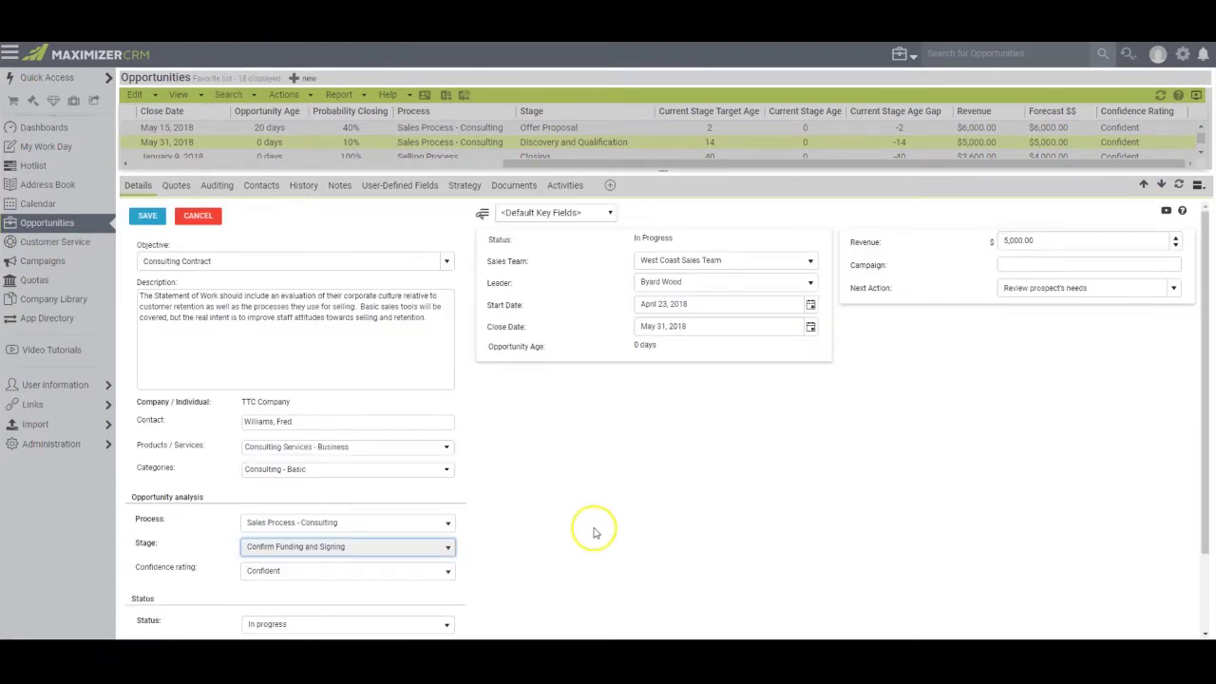
pyautogui.click(164, 217)
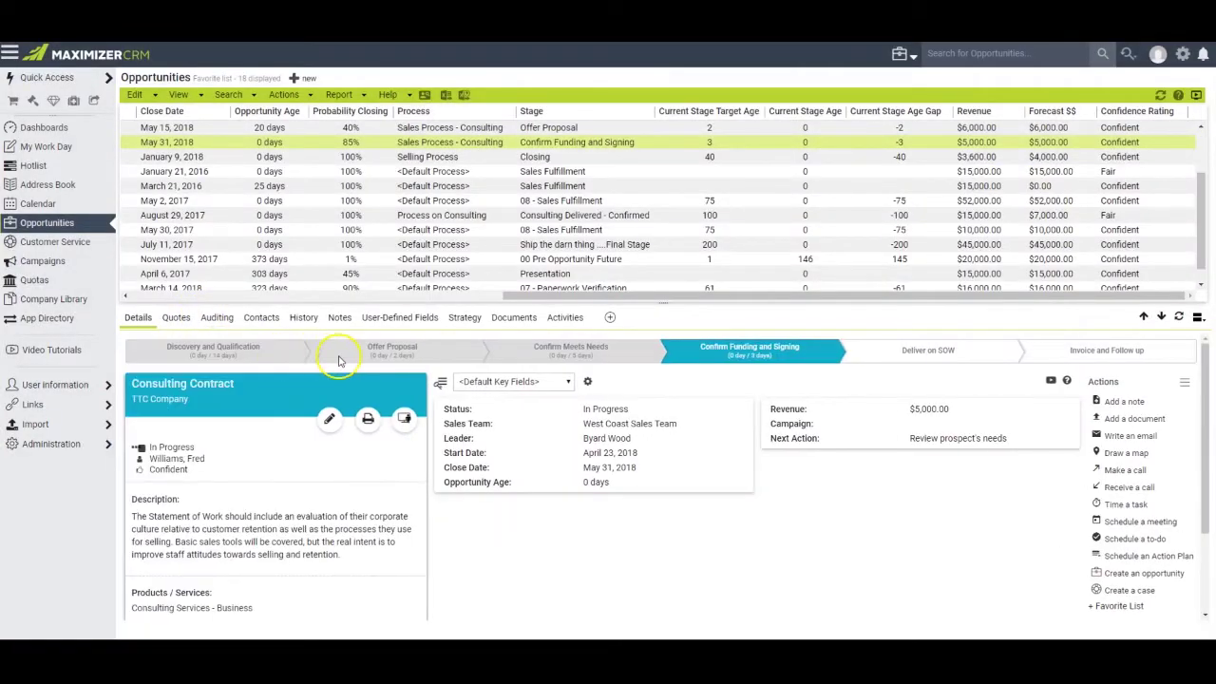
pyautogui.moveTo(740, 352)
pyautogui.click(568, 383)
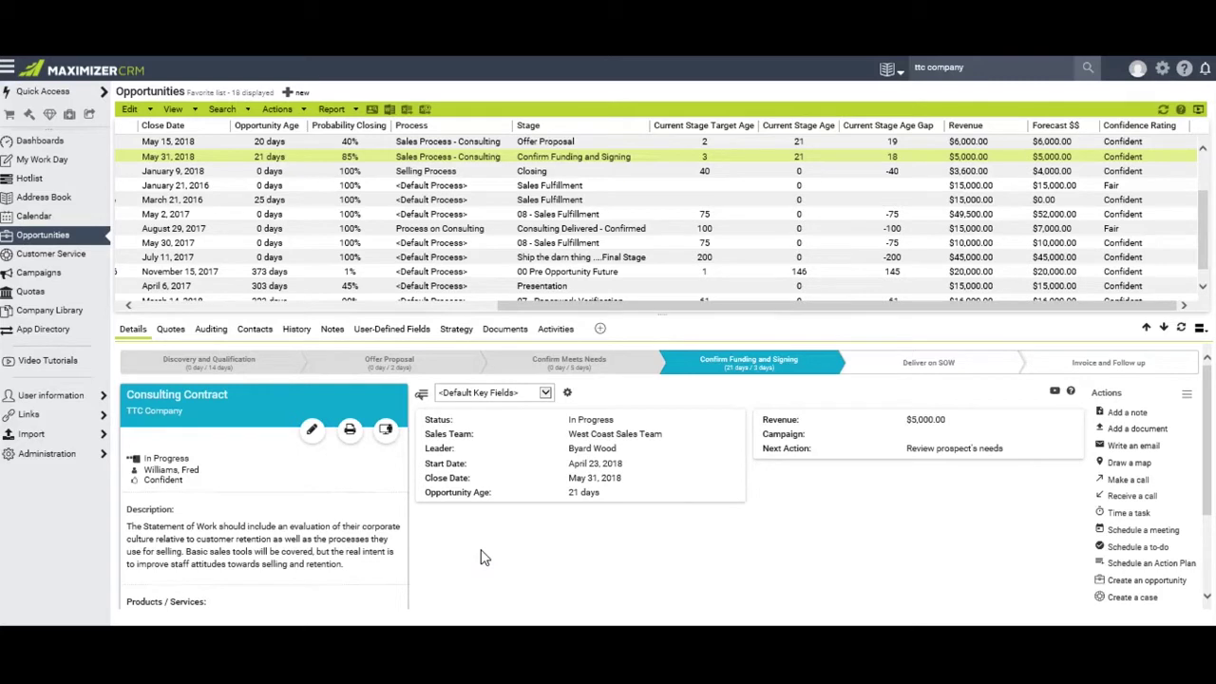
# Review the opportunity monitoring options, including custom user assignment and not monitoring the opportunity, without applying any changes
pyautogui.click(129, 109)
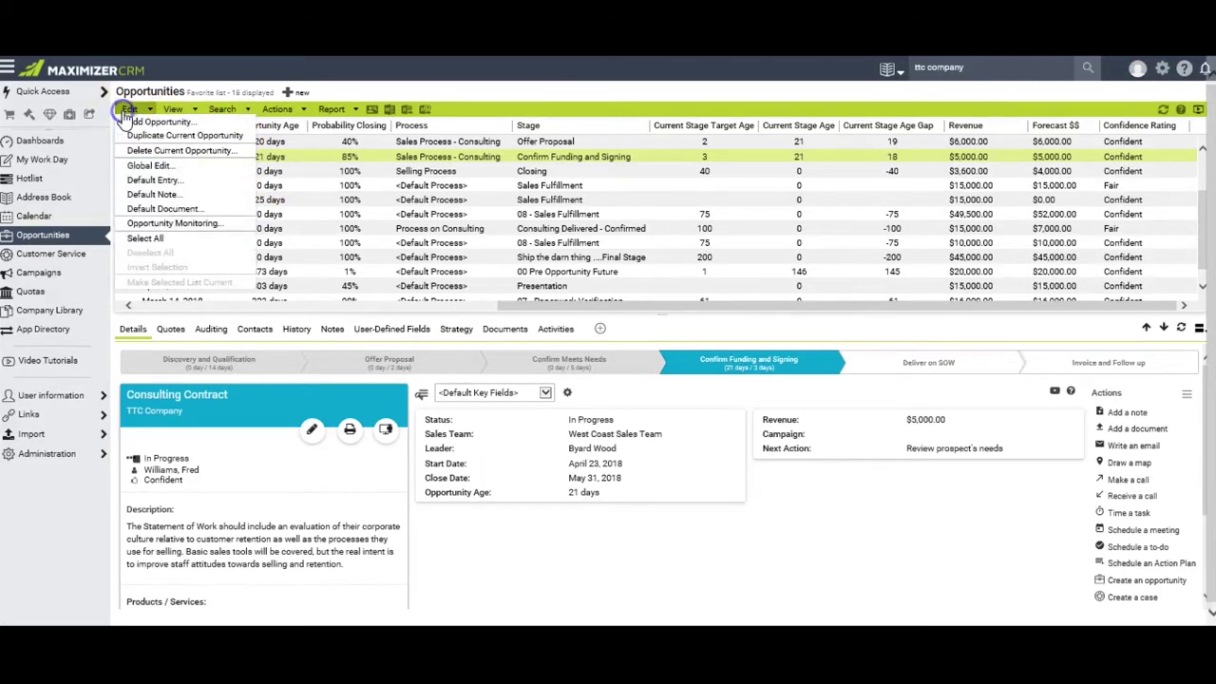
pyautogui.click(160, 224)
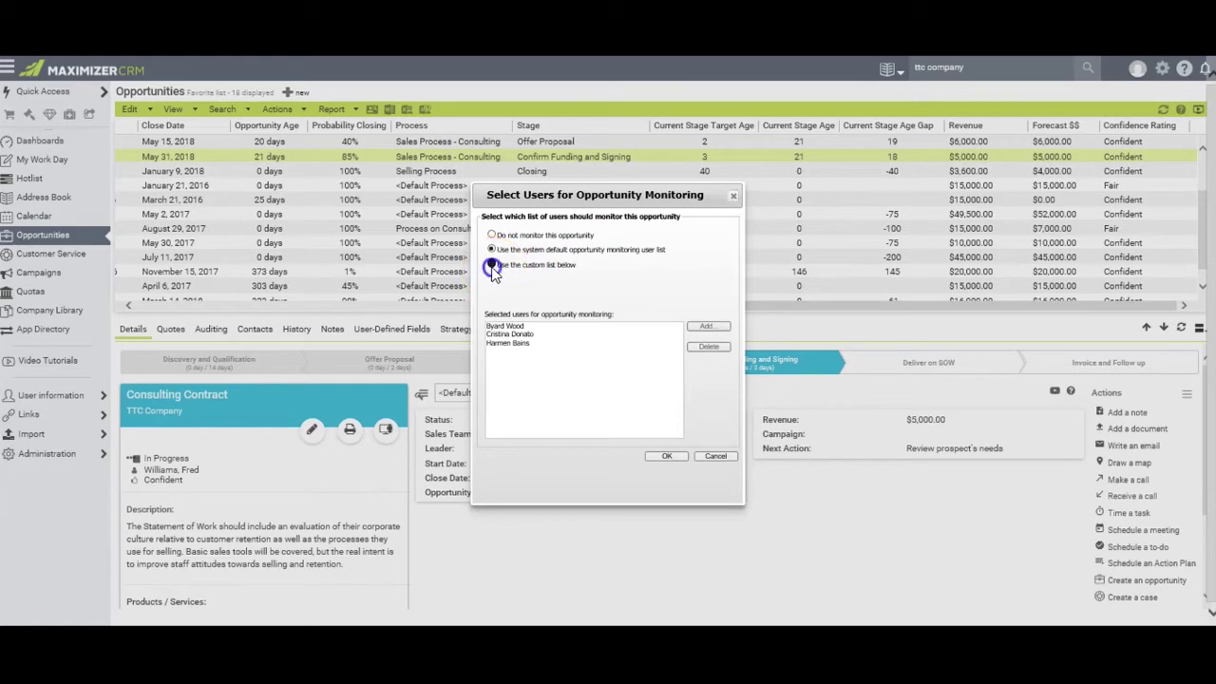
pyautogui.click(491, 265)
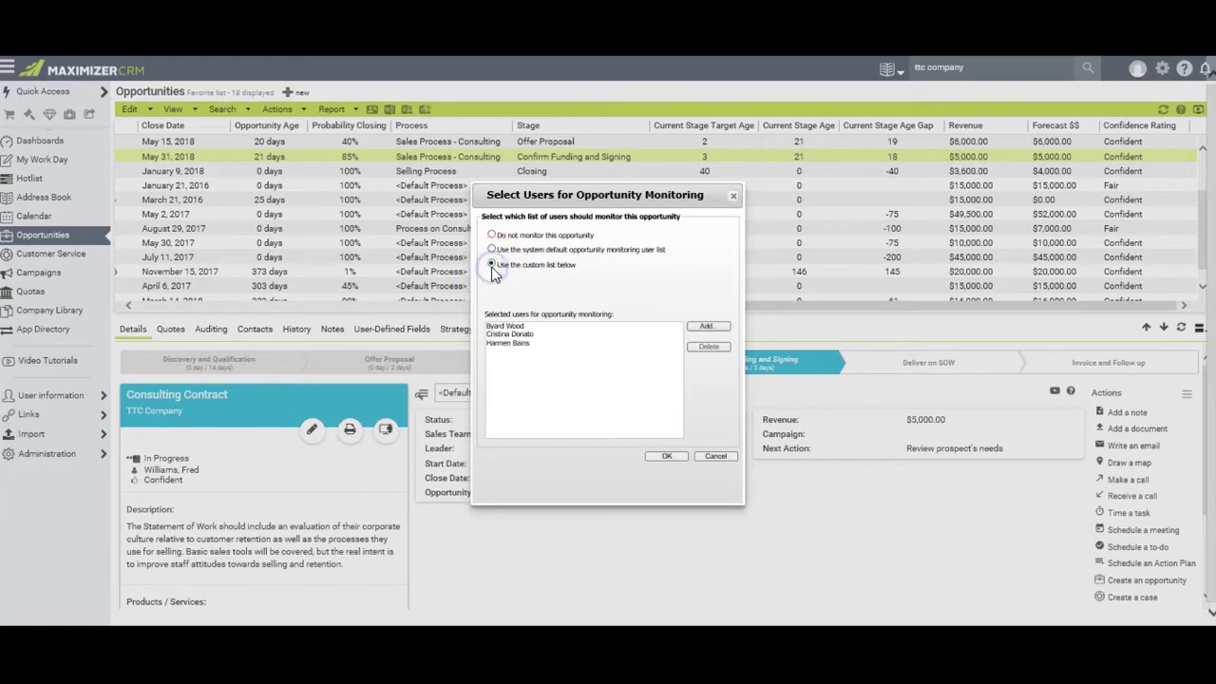
pyautogui.click(704, 327)
pyautogui.click(679, 269)
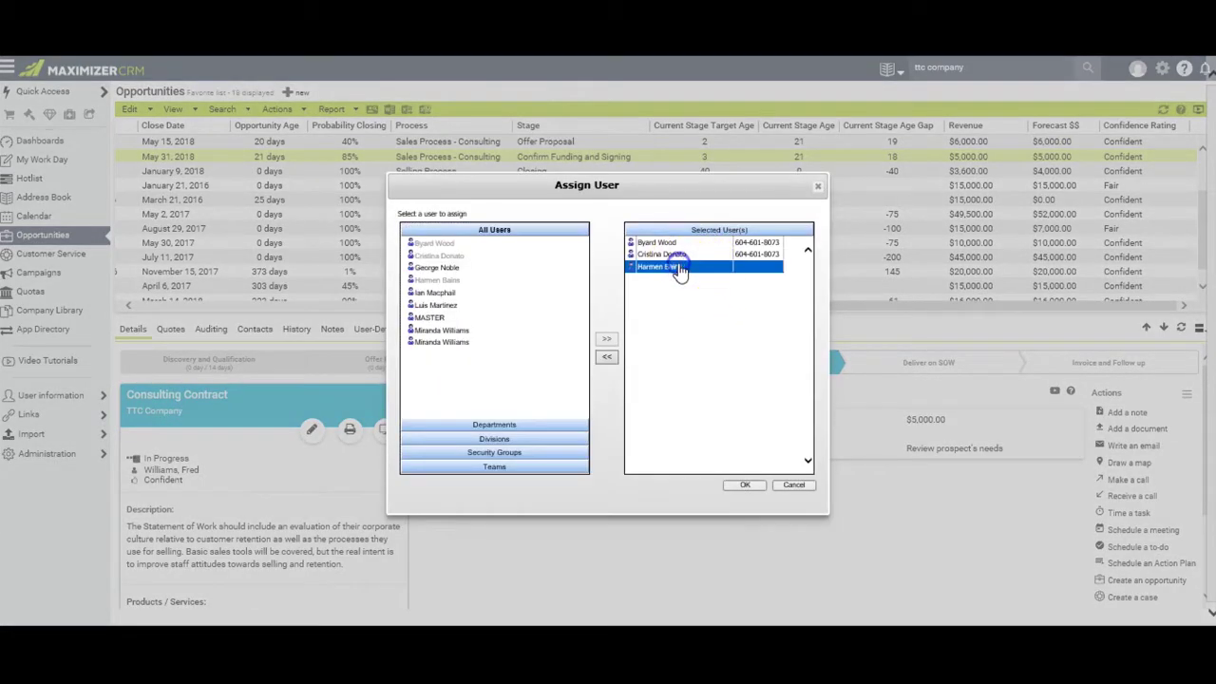
pyautogui.click(439, 268)
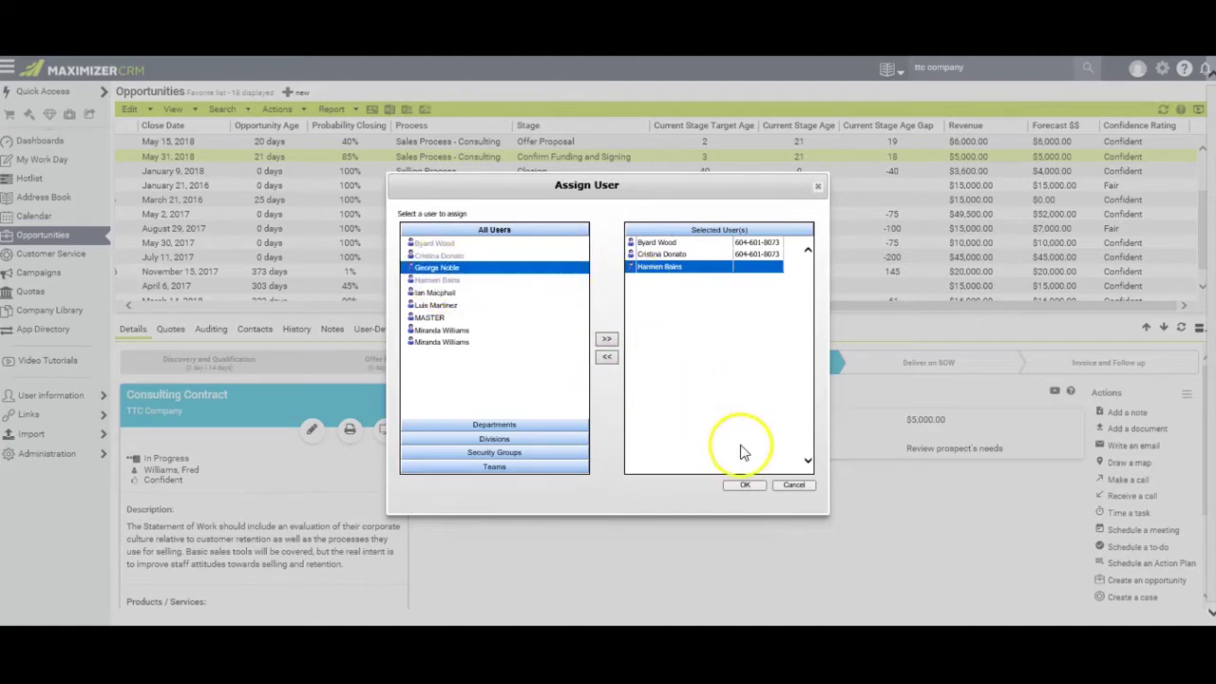
pyautogui.click(744, 487)
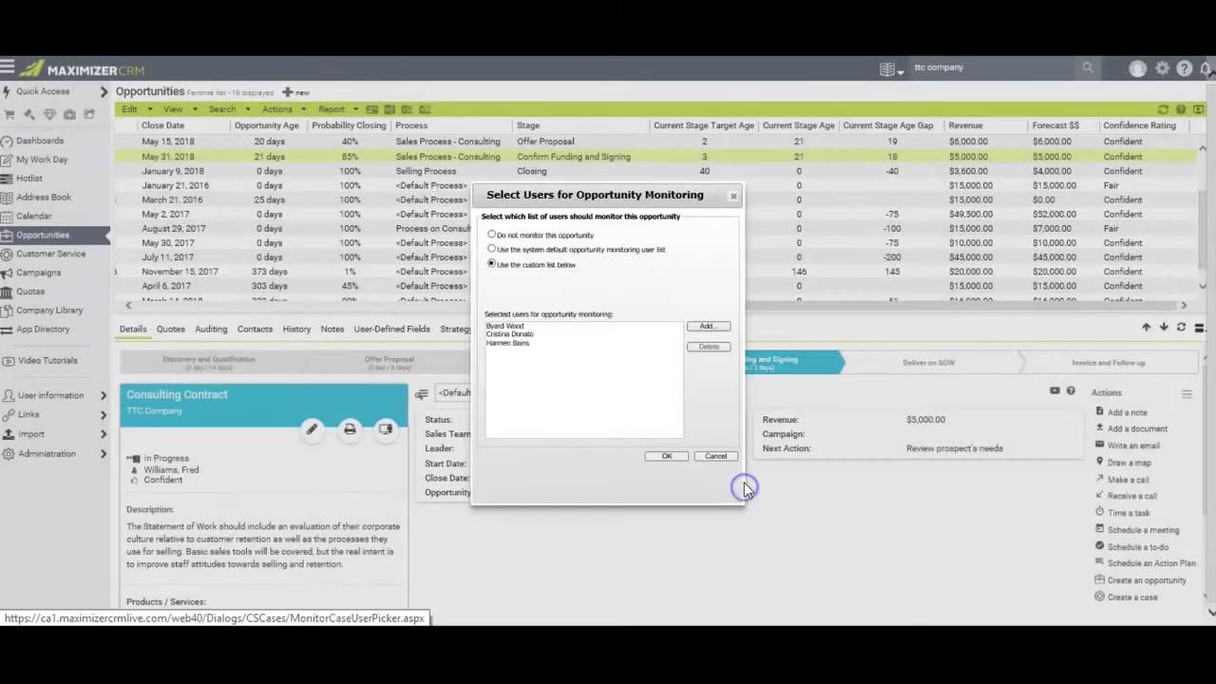
pyautogui.click(492, 236)
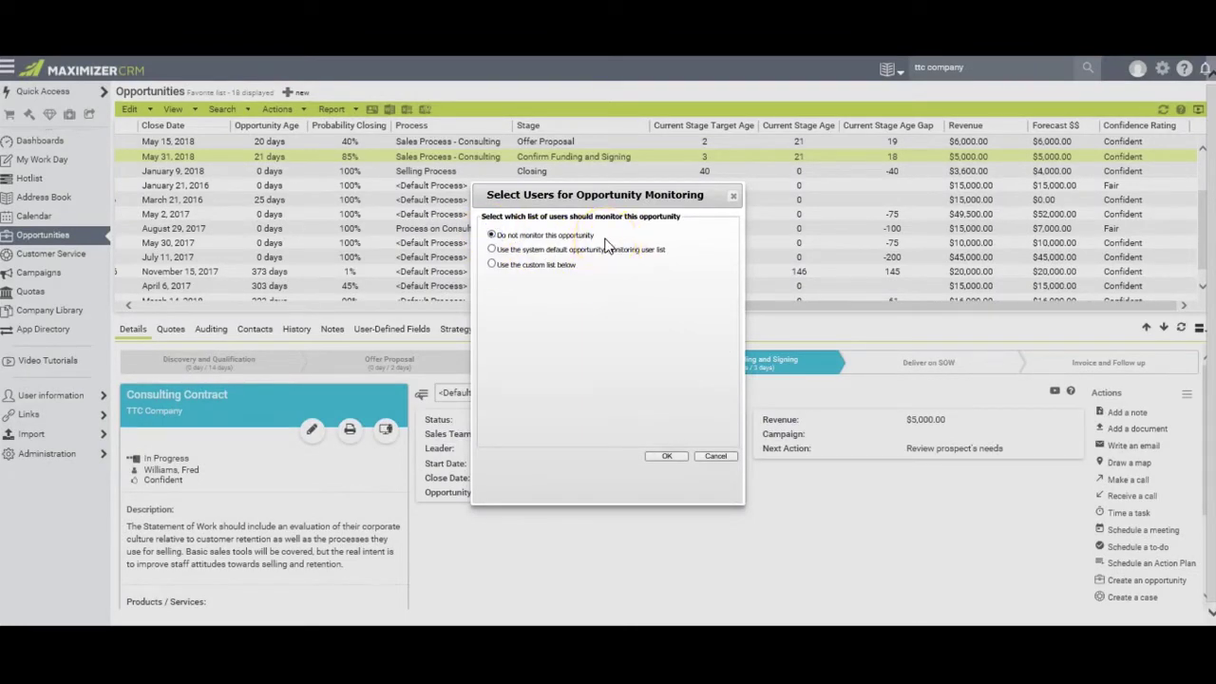
pyautogui.click(714, 456)
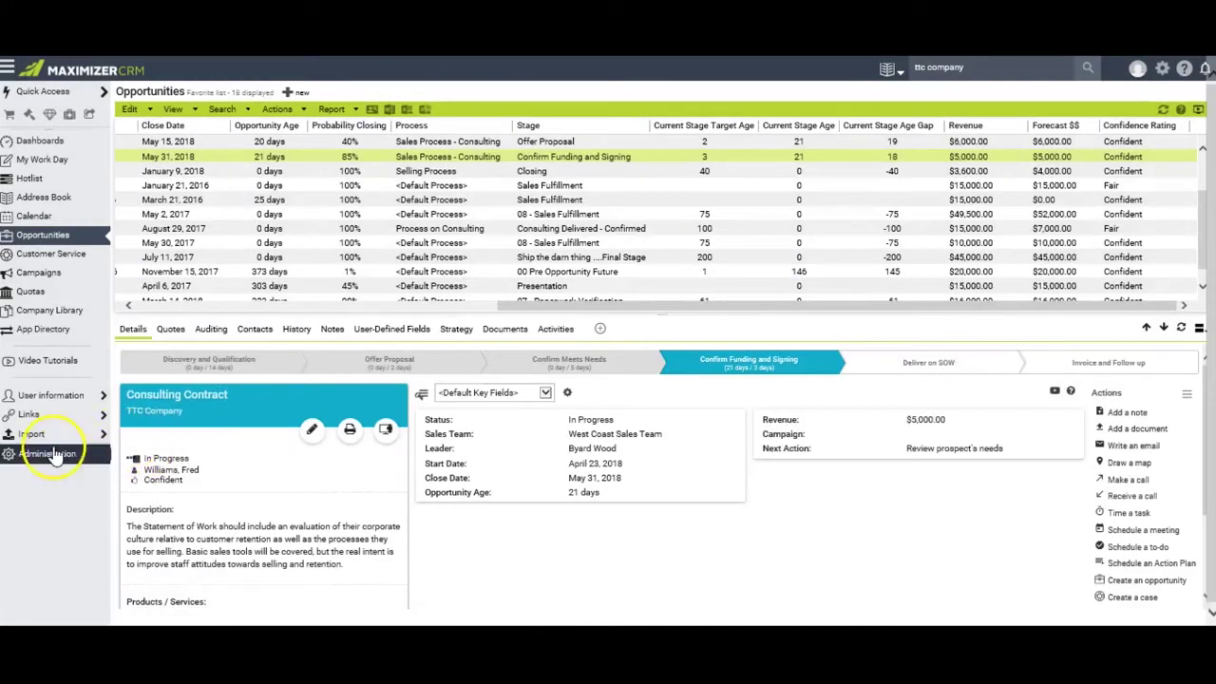
# Switch to the Administrator module and open the opportunity preferences' monitoring user selection for editing
pyautogui.click(53, 454)
pyautogui.click(130, 459)
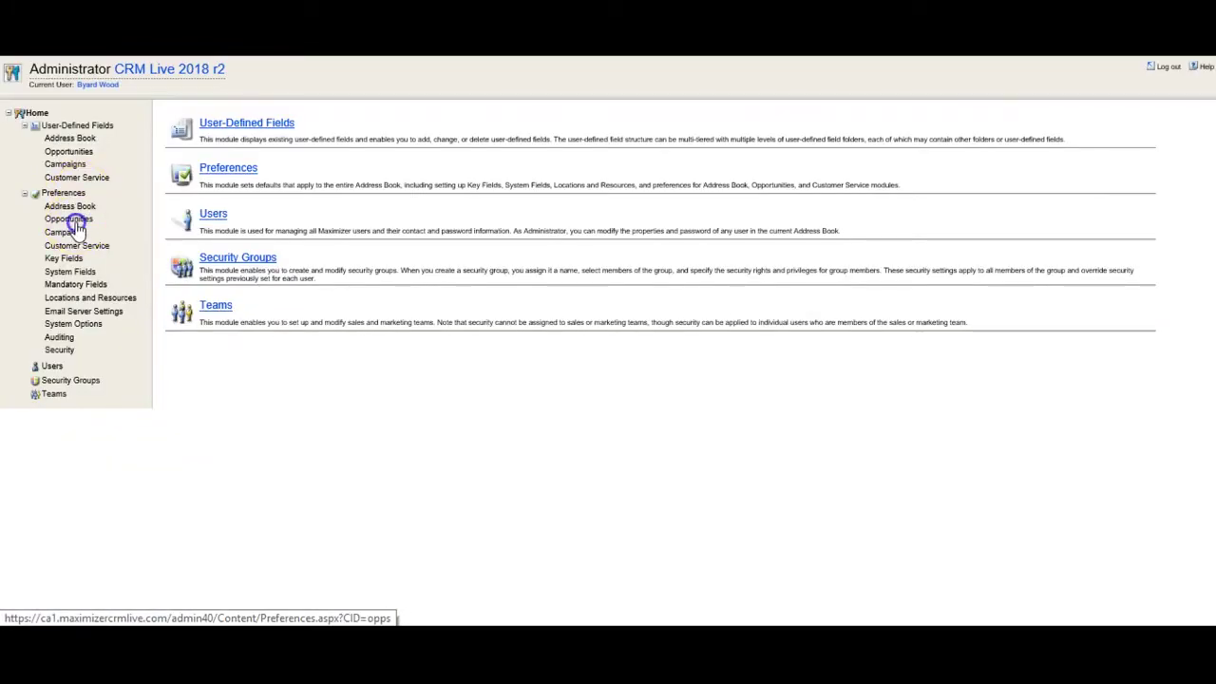
pyautogui.click(74, 218)
pyautogui.click(222, 158)
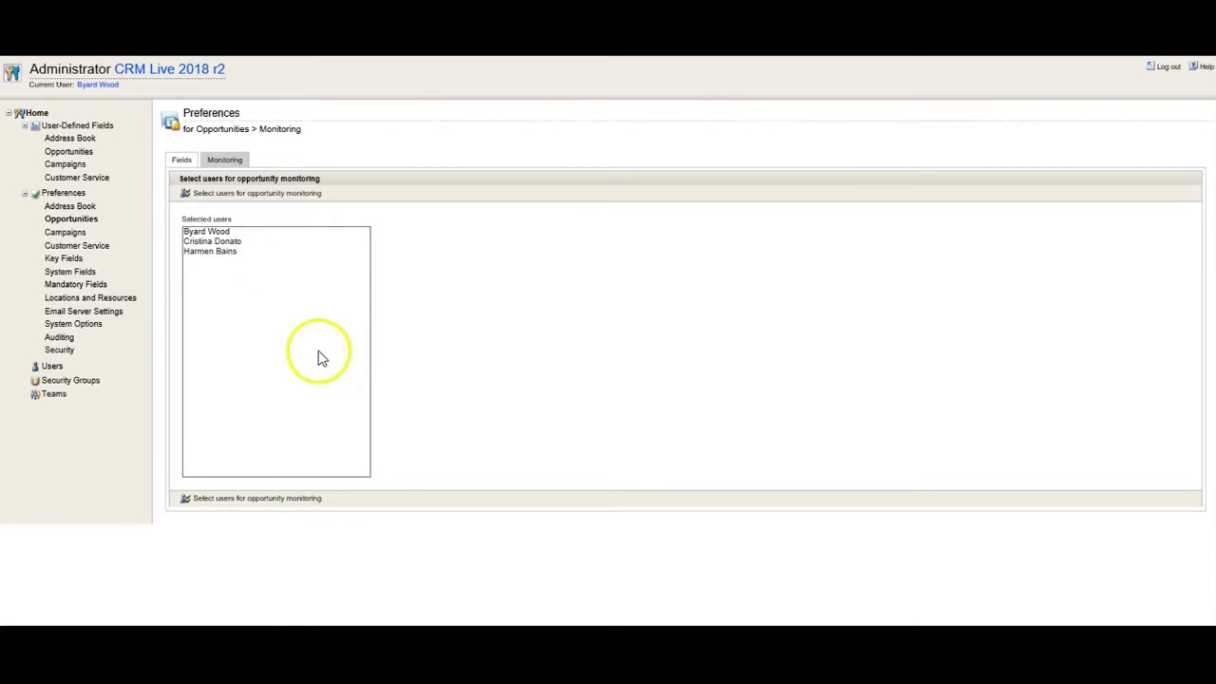
pyautogui.click(238, 199)
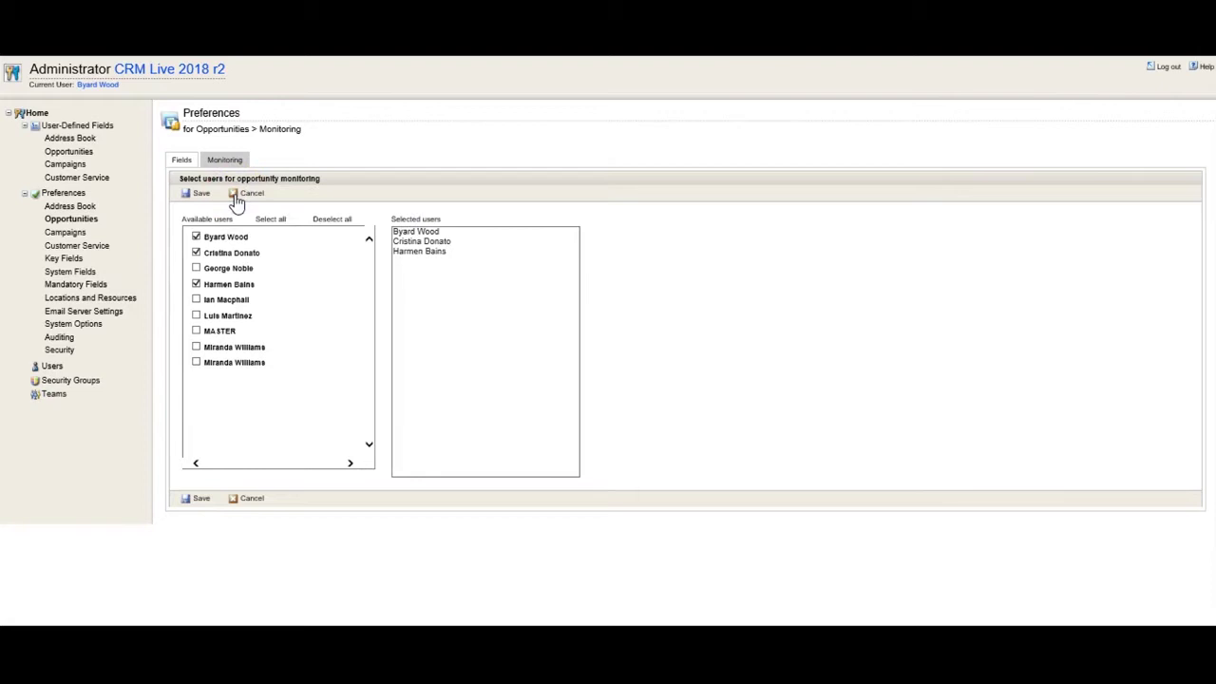
# Remove two users from the default opportunity monitoring list, add both back, and save the selection
pyautogui.click(195, 284)
pyautogui.click(196, 252)
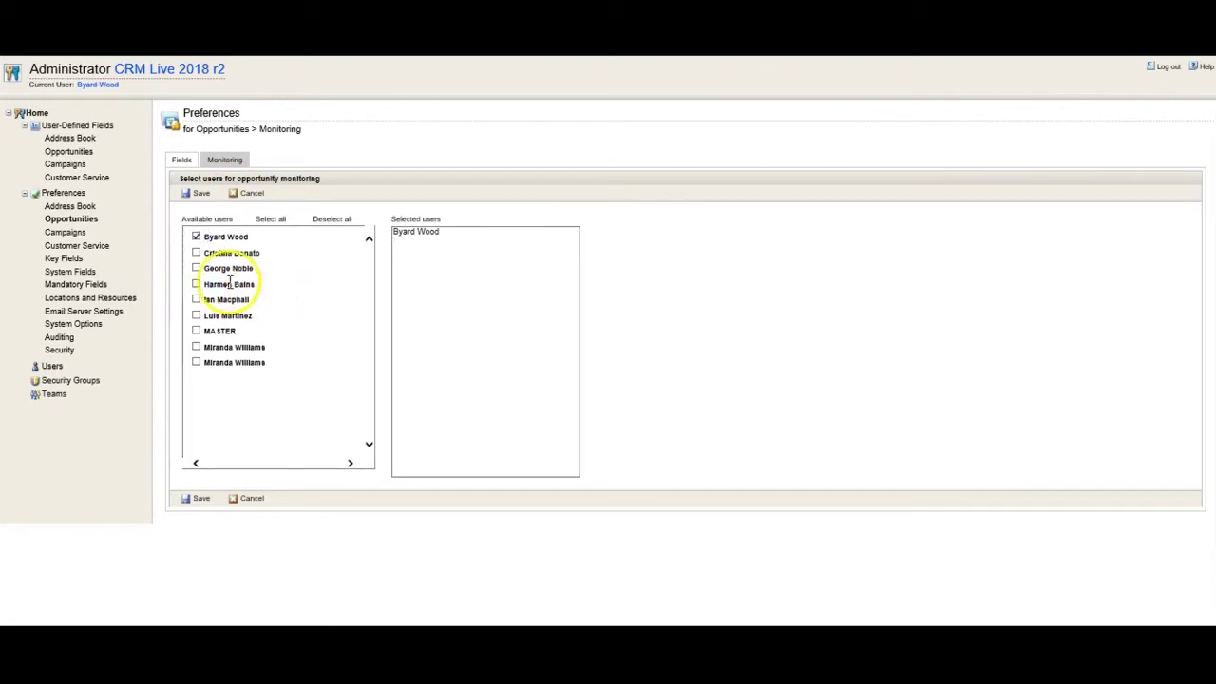
pyautogui.click(196, 253)
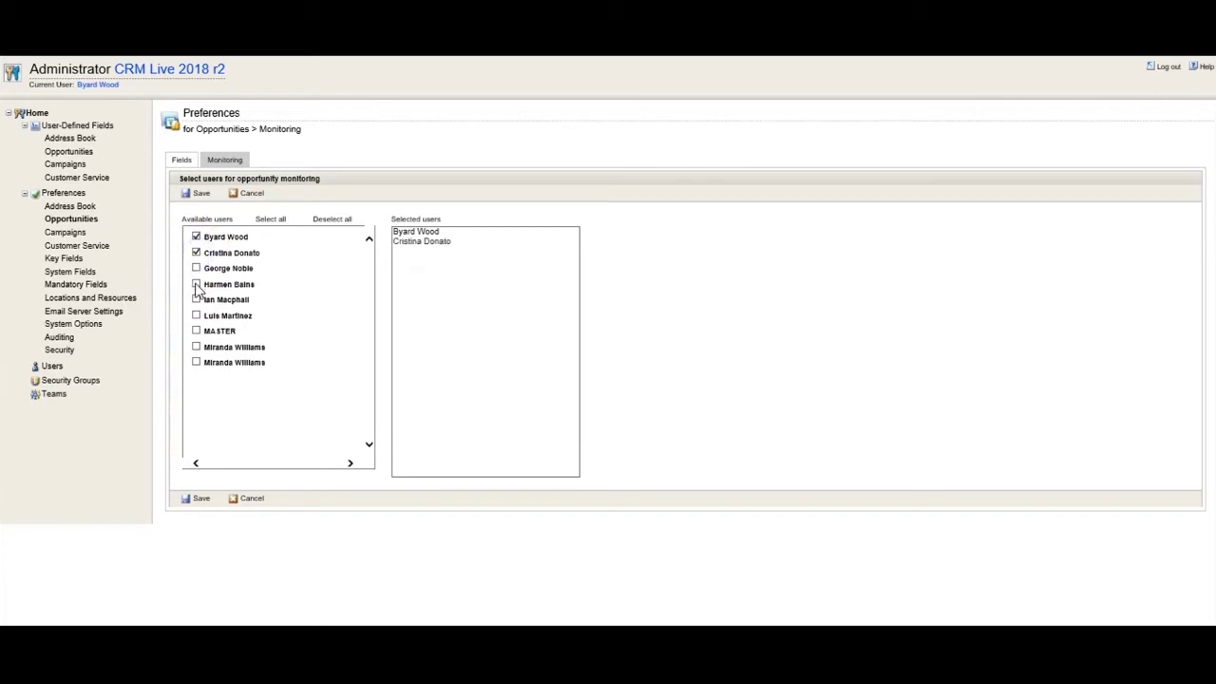
pyautogui.click(196, 284)
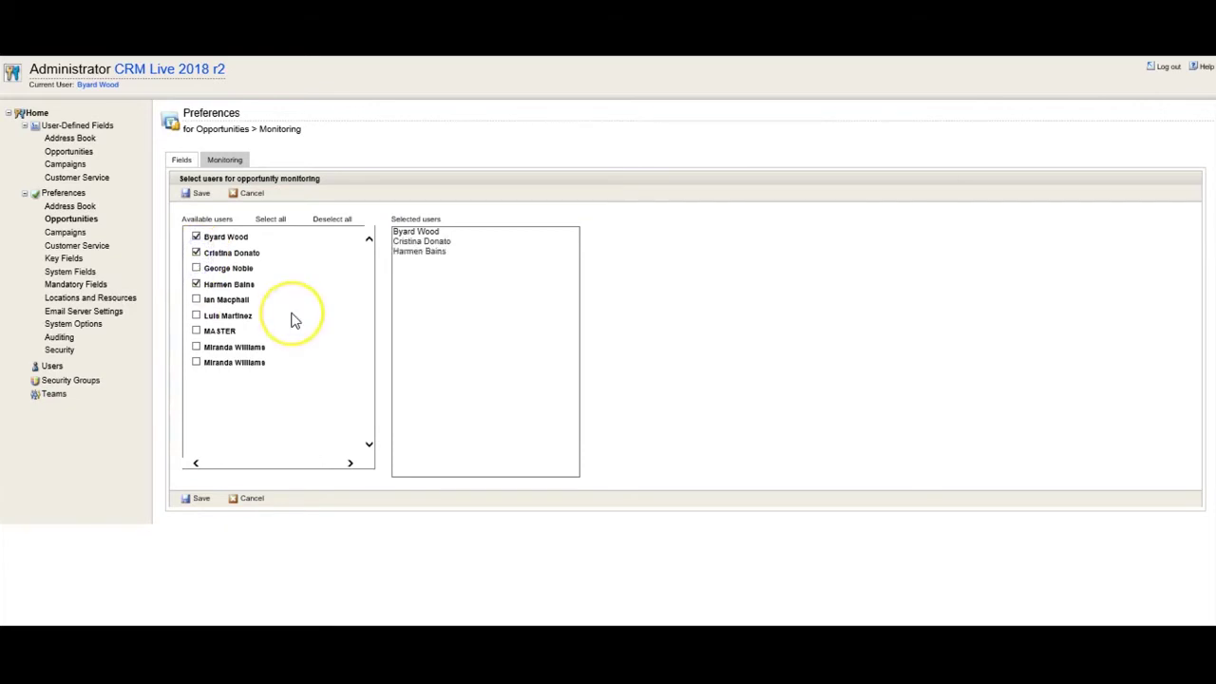
pyautogui.click(195, 194)
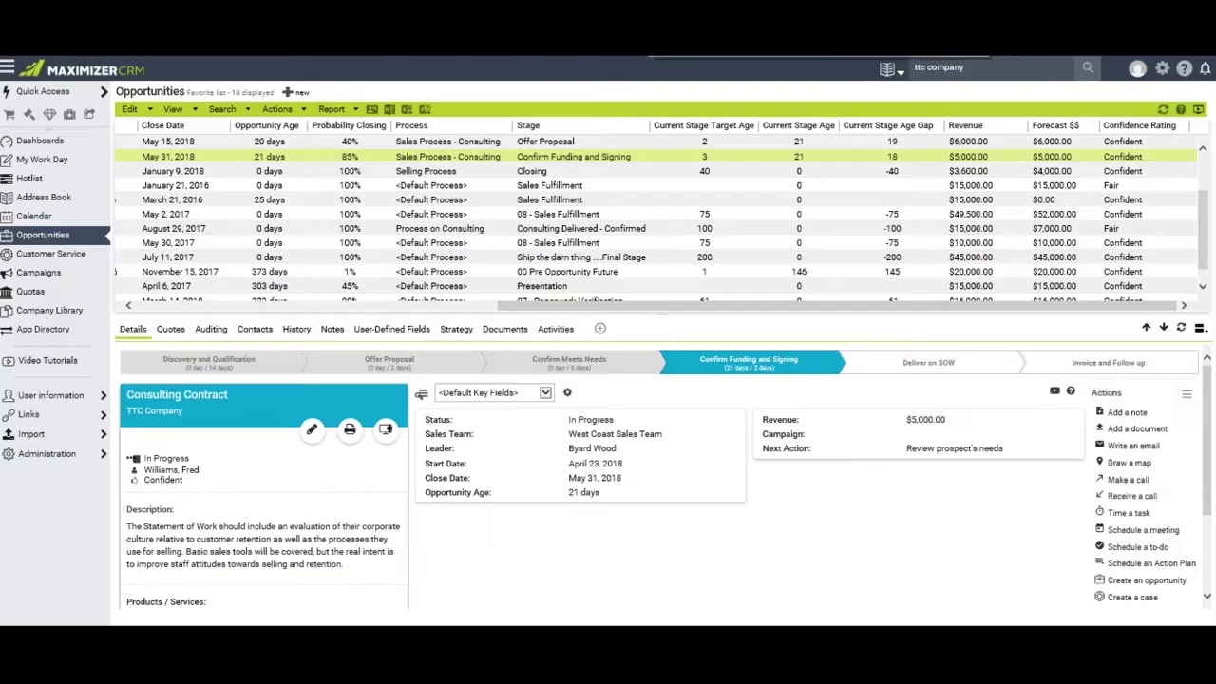
# In the personal monitoring preferences for Opportunities, limit field change notifications to only when specified fields have changed
pyautogui.click(1162, 68)
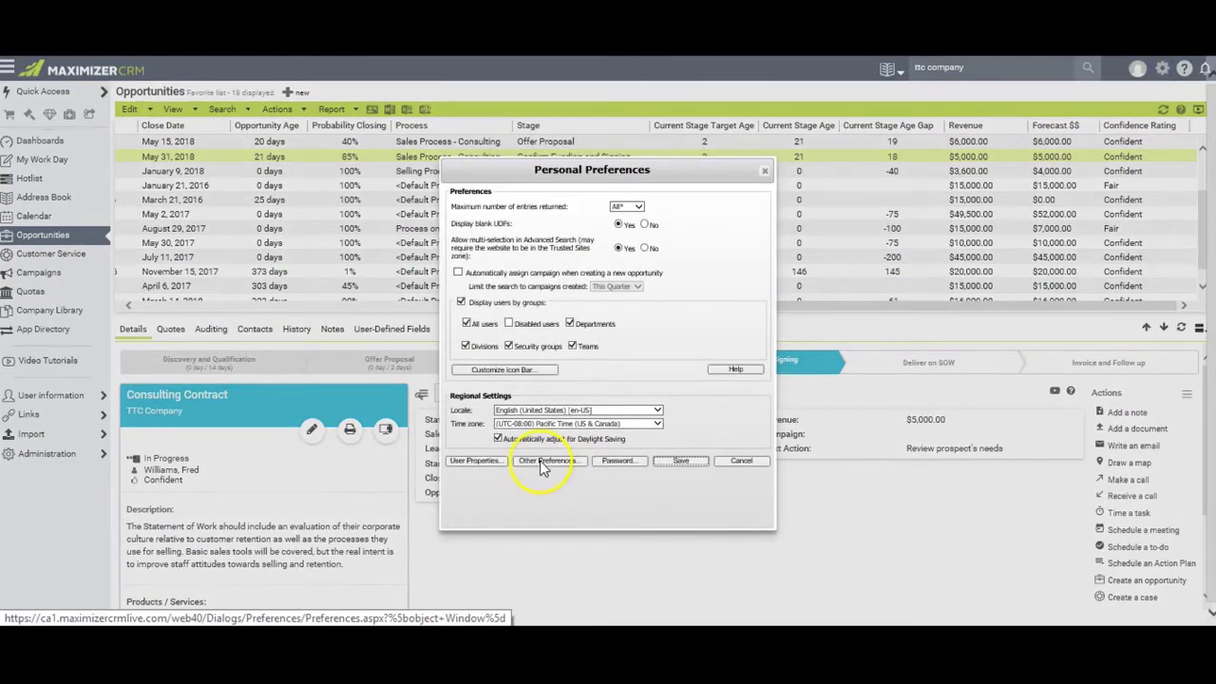
pyautogui.click(540, 468)
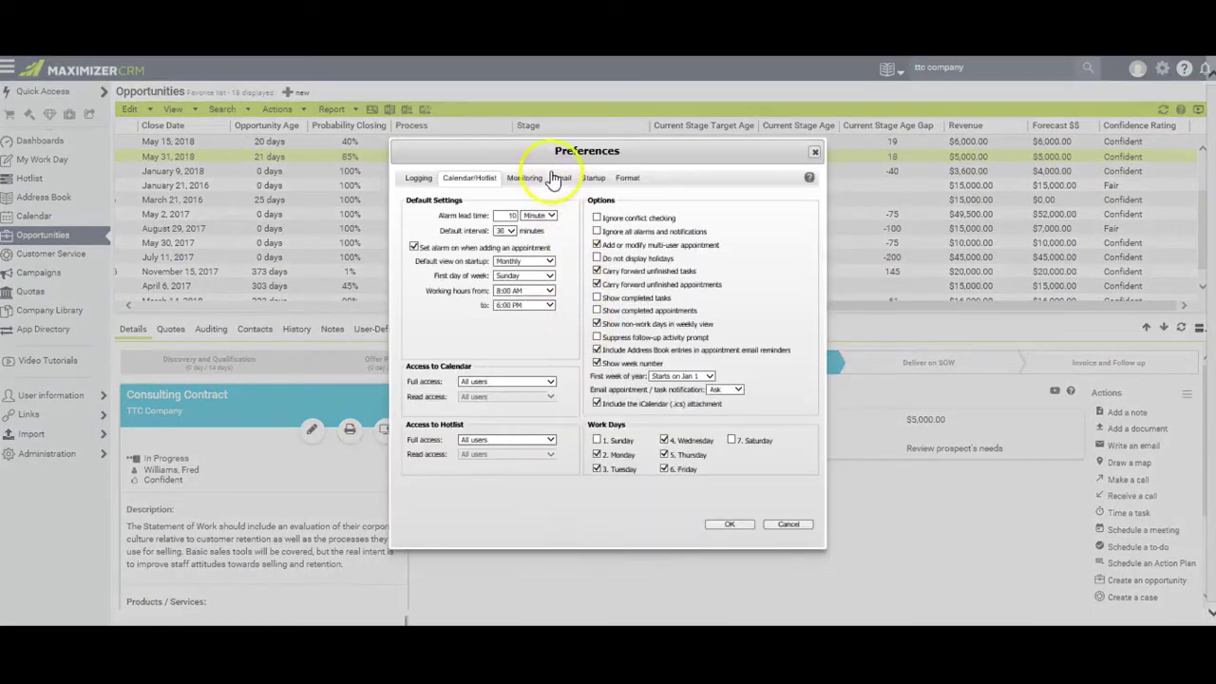
pyautogui.click(523, 180)
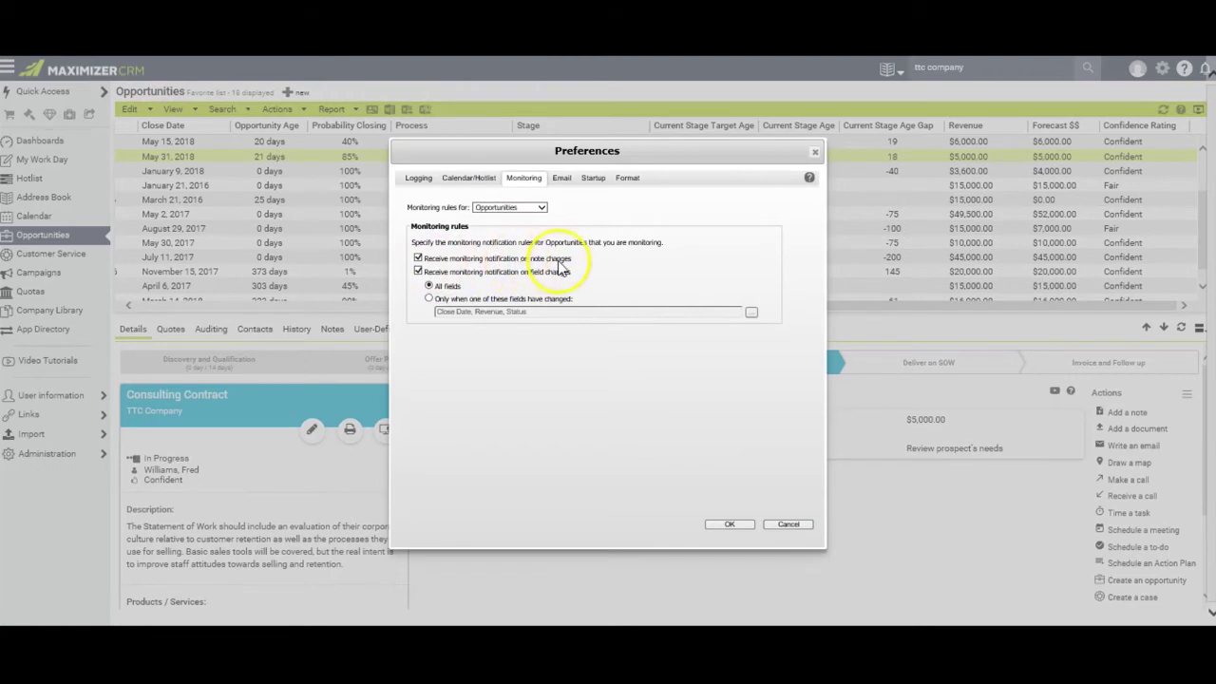
pyautogui.click(429, 300)
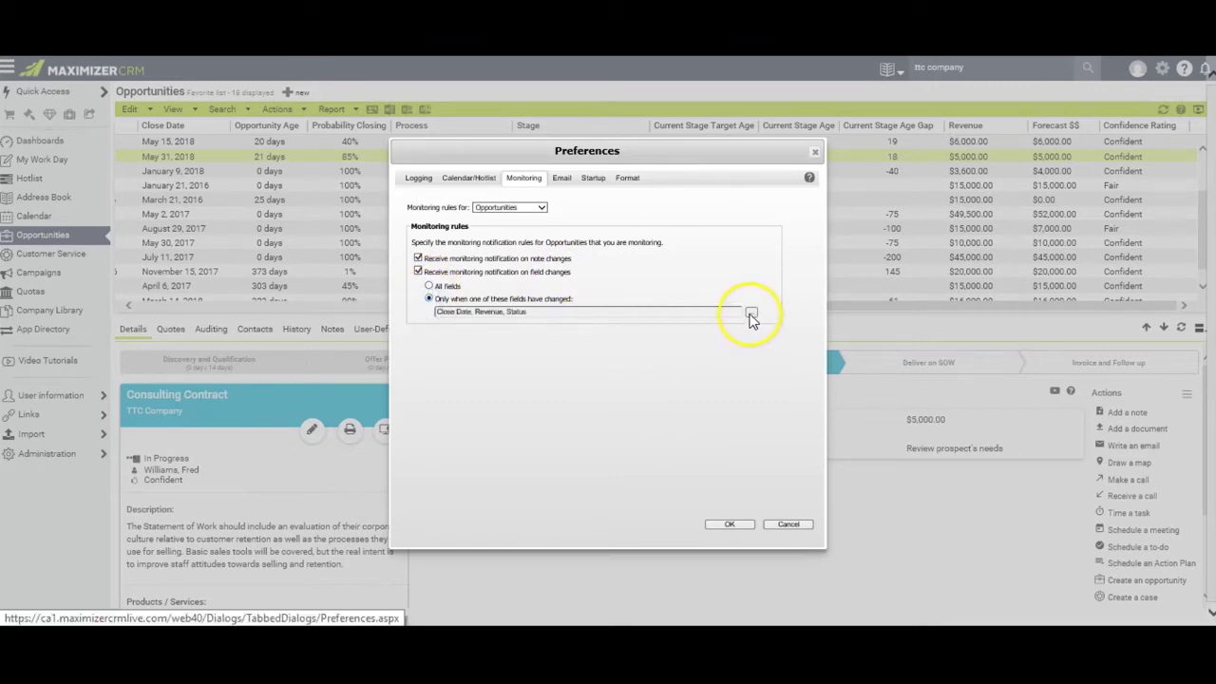
# Review the basic and user-defined opportunity fields available for change notifications, and accept the Close Date, Revenue and Status selection
pyautogui.click(751, 314)
pyautogui.click(432, 250)
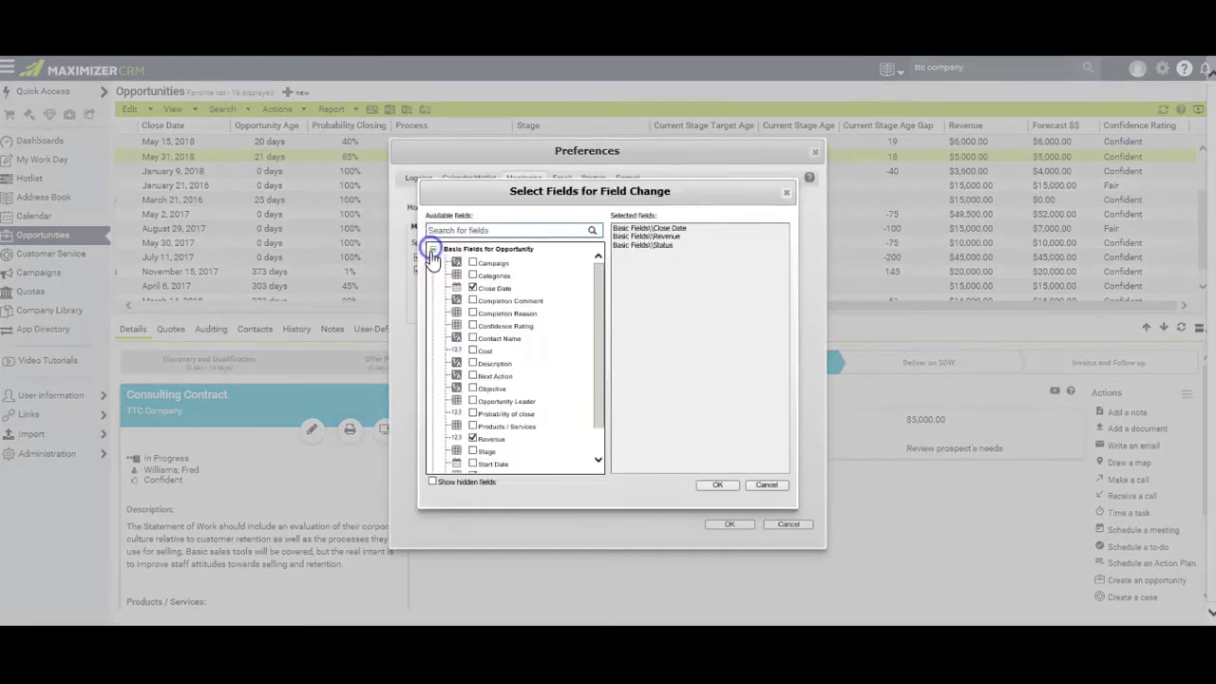
pyautogui.click(433, 250)
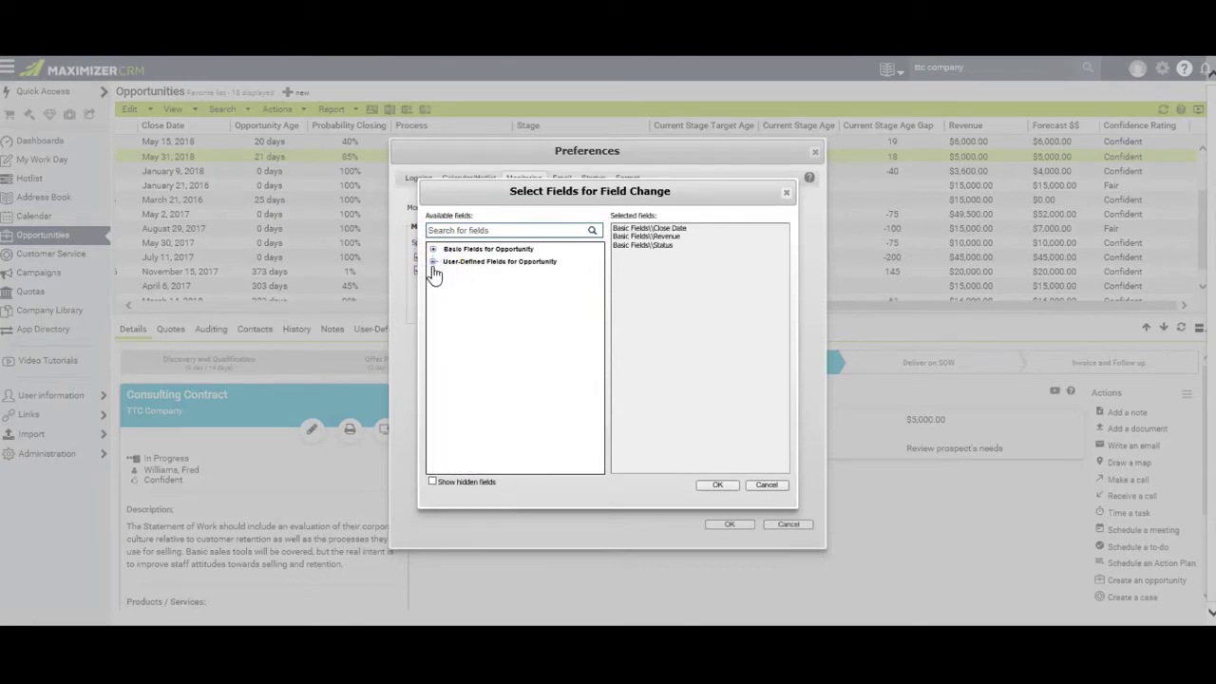
pyautogui.click(432, 262)
pyautogui.click(433, 262)
pyautogui.click(719, 486)
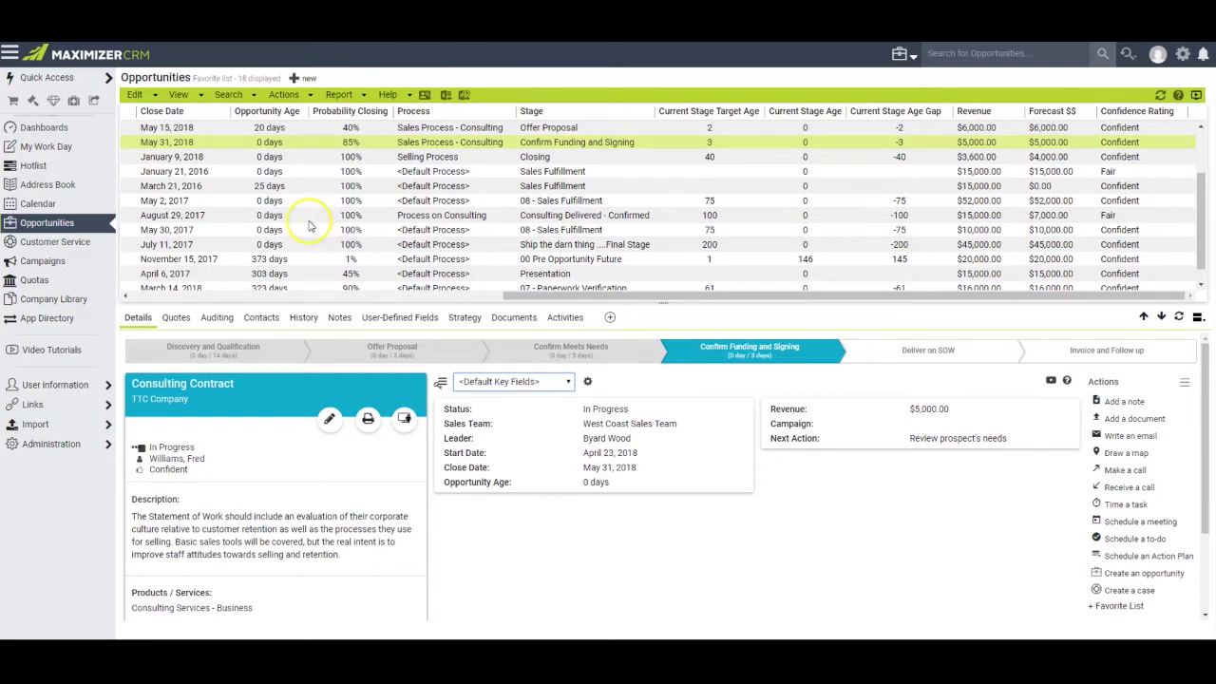
# Open the default opportunity entry and set its objective to Consulting Contract
pyautogui.click(134, 95)
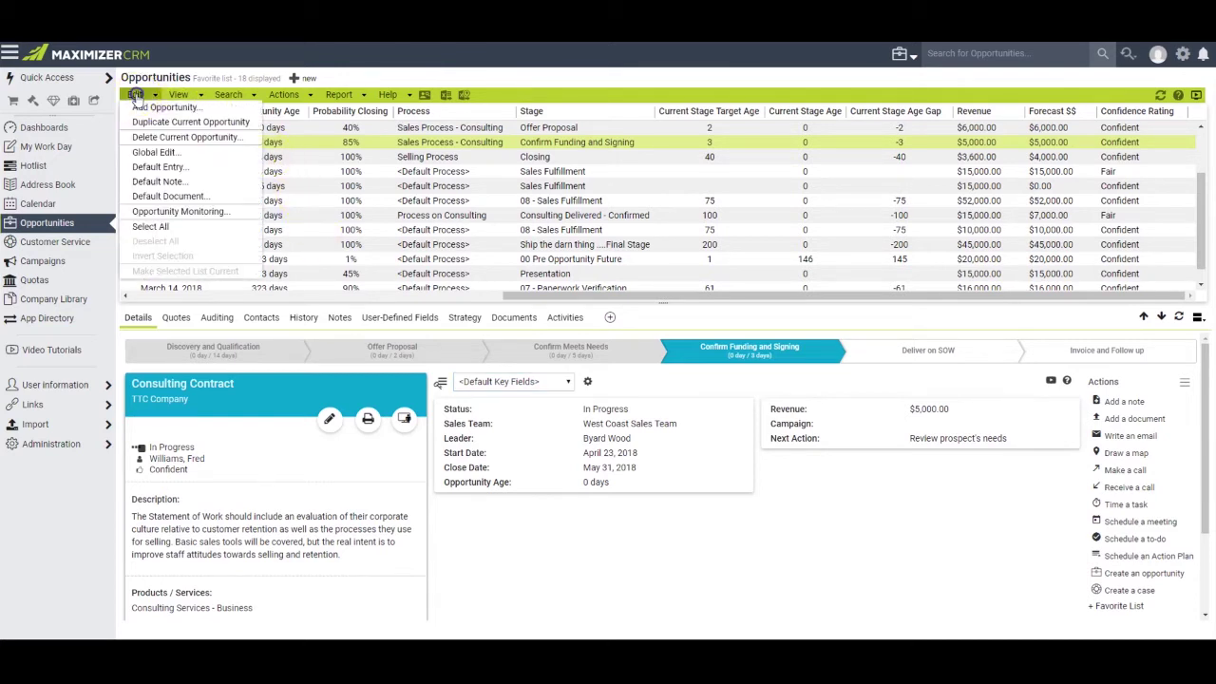
pyautogui.click(149, 167)
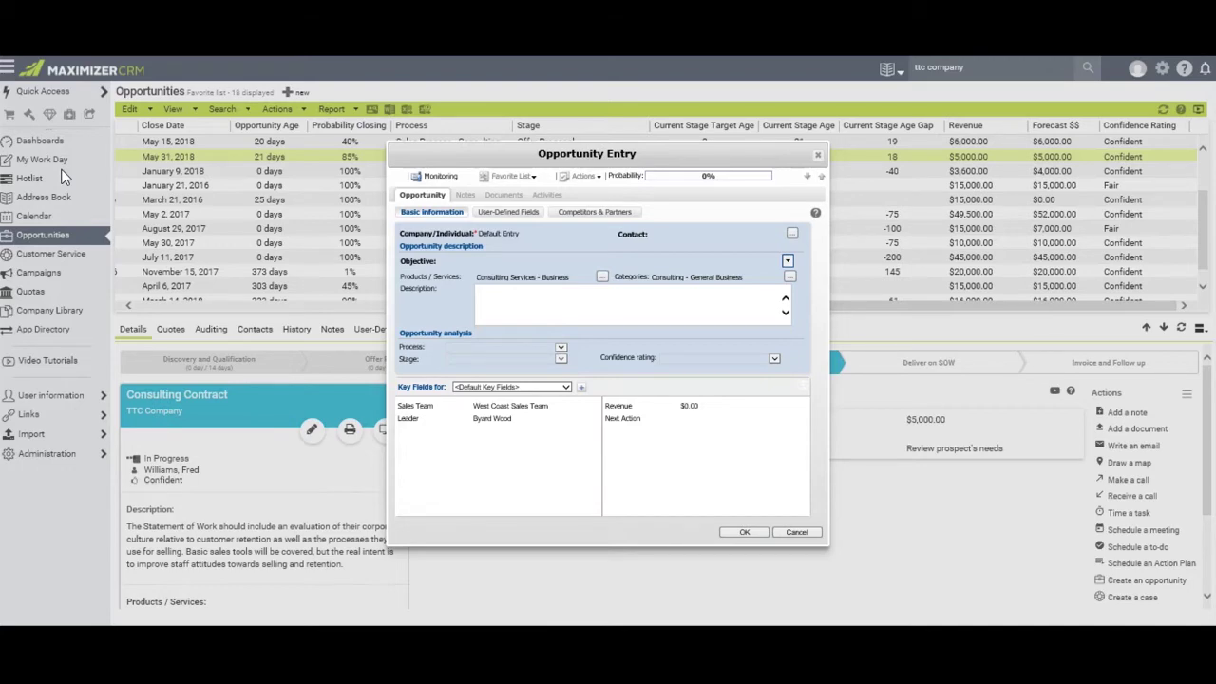
pyautogui.click(694, 260)
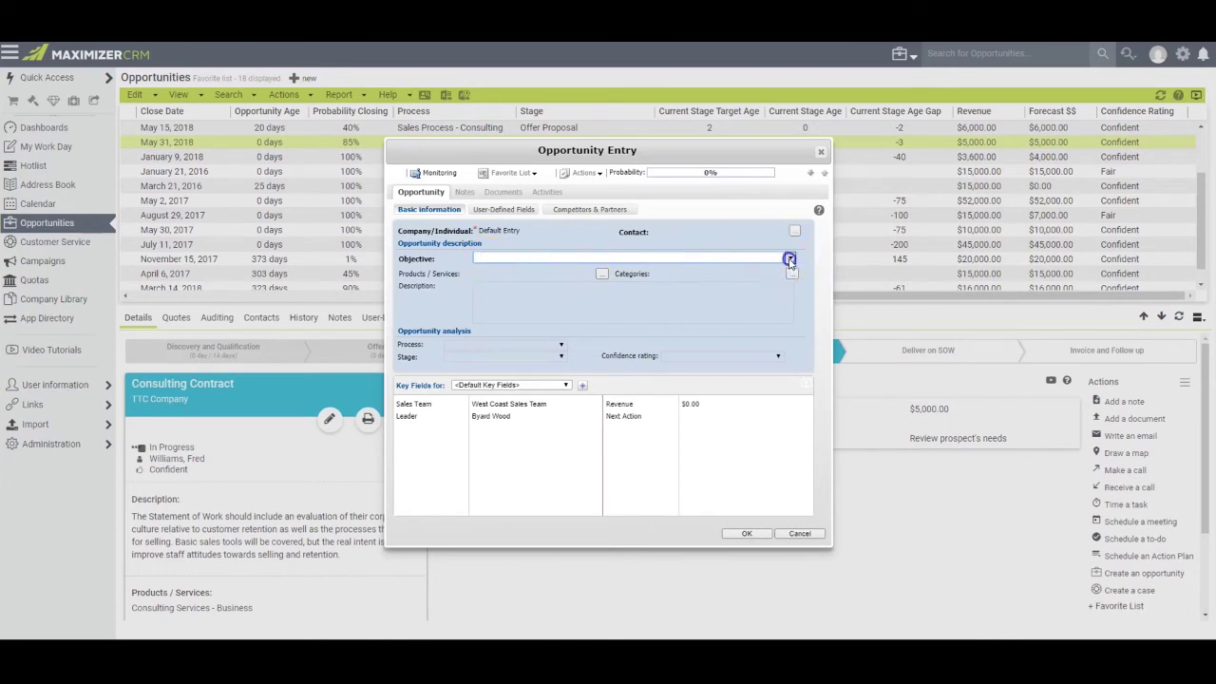
pyautogui.click(789, 257)
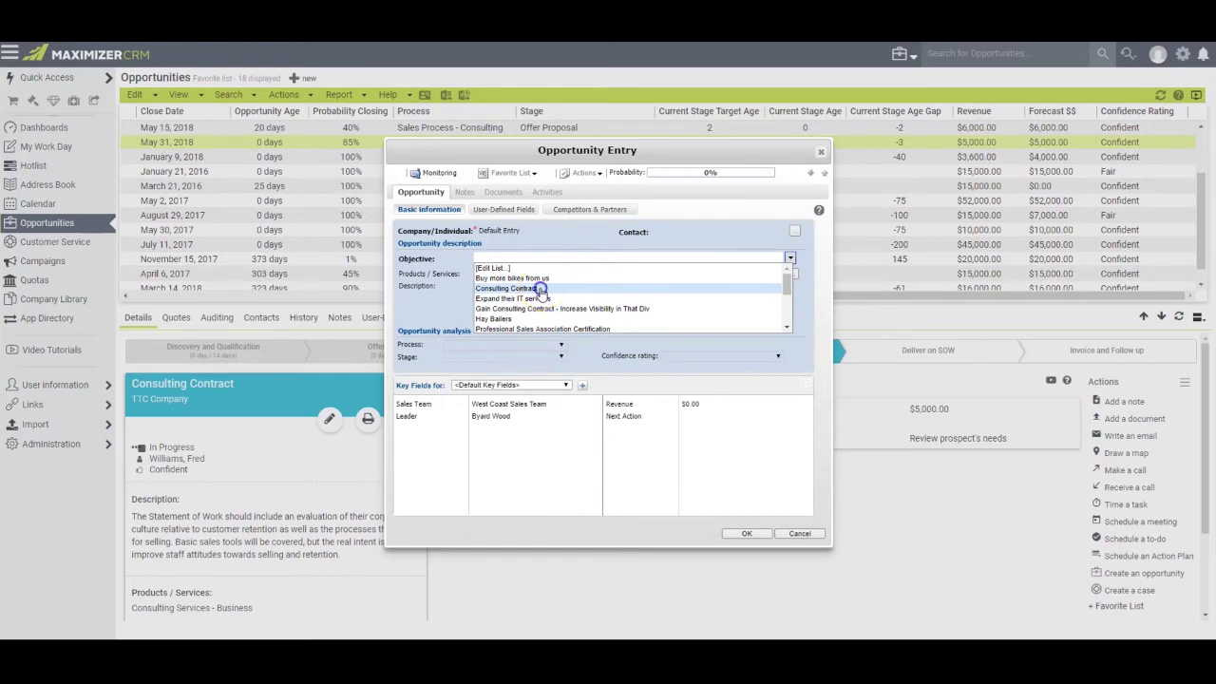
pyautogui.click(533, 288)
# Set the default entry's Products / Services to Consulting Services - Business and its Categories to Consulting - General Business
pyautogui.click(601, 274)
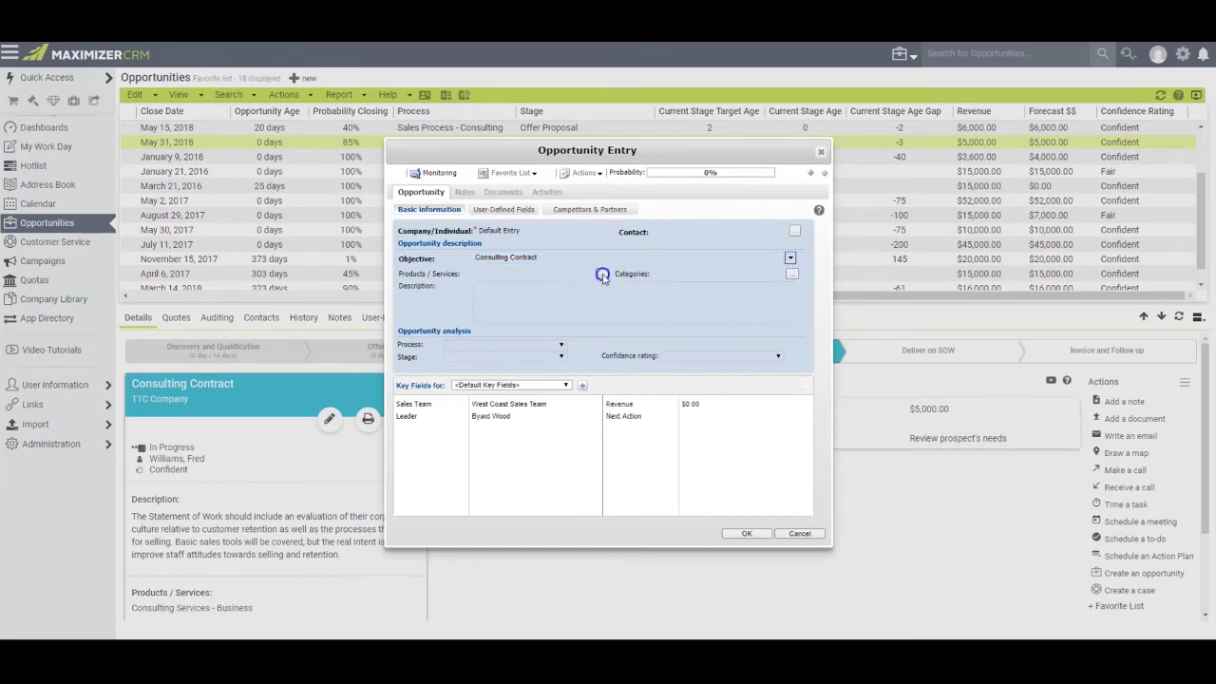
pyautogui.click(571, 279)
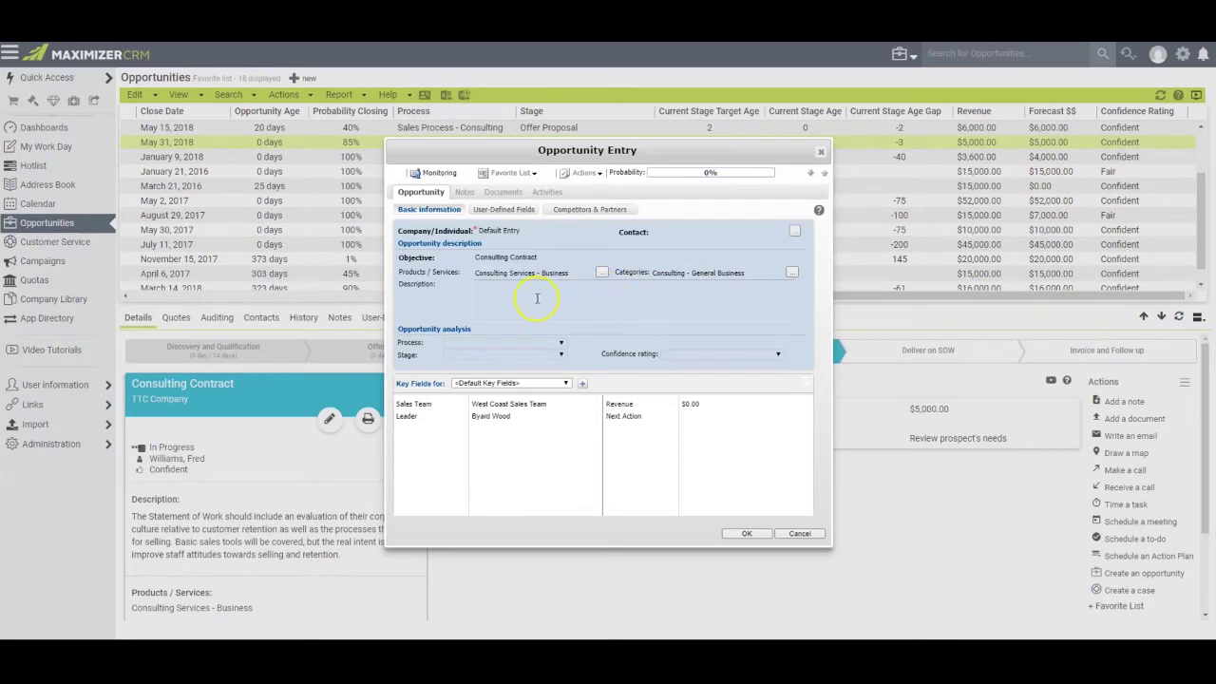
pyautogui.click(537, 298)
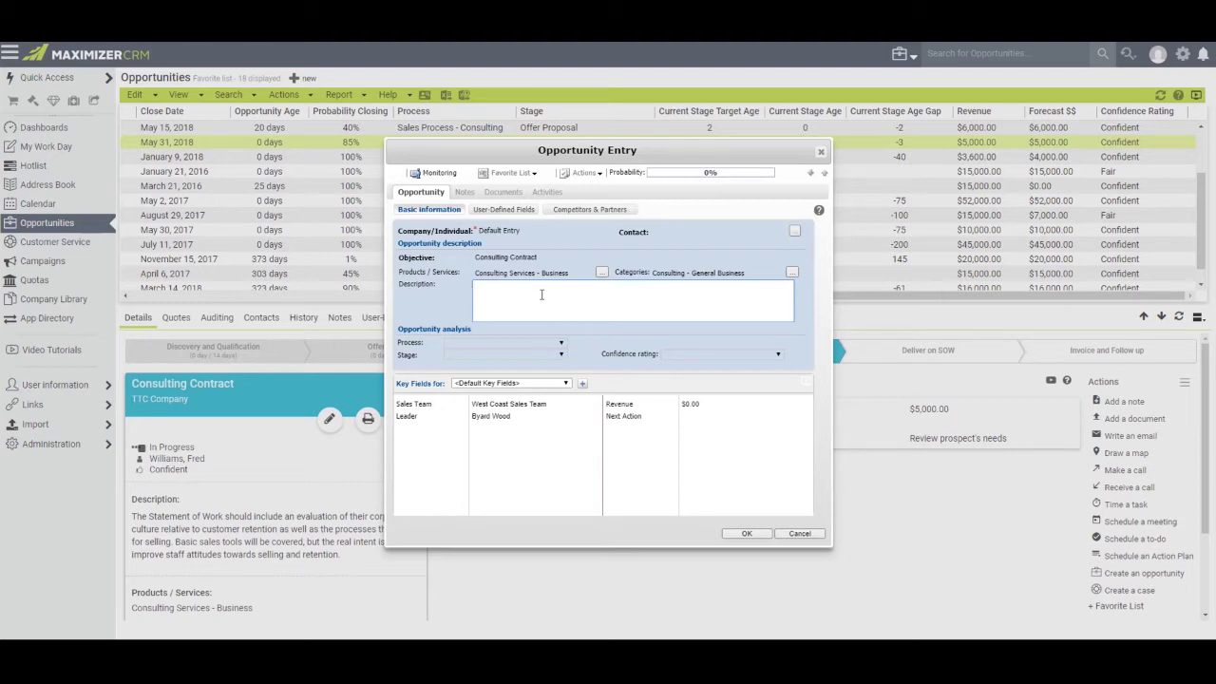
# Assign the Sales Process - Consulting process to the default entry and set its confidence rating to Confident
pyautogui.click(561, 344)
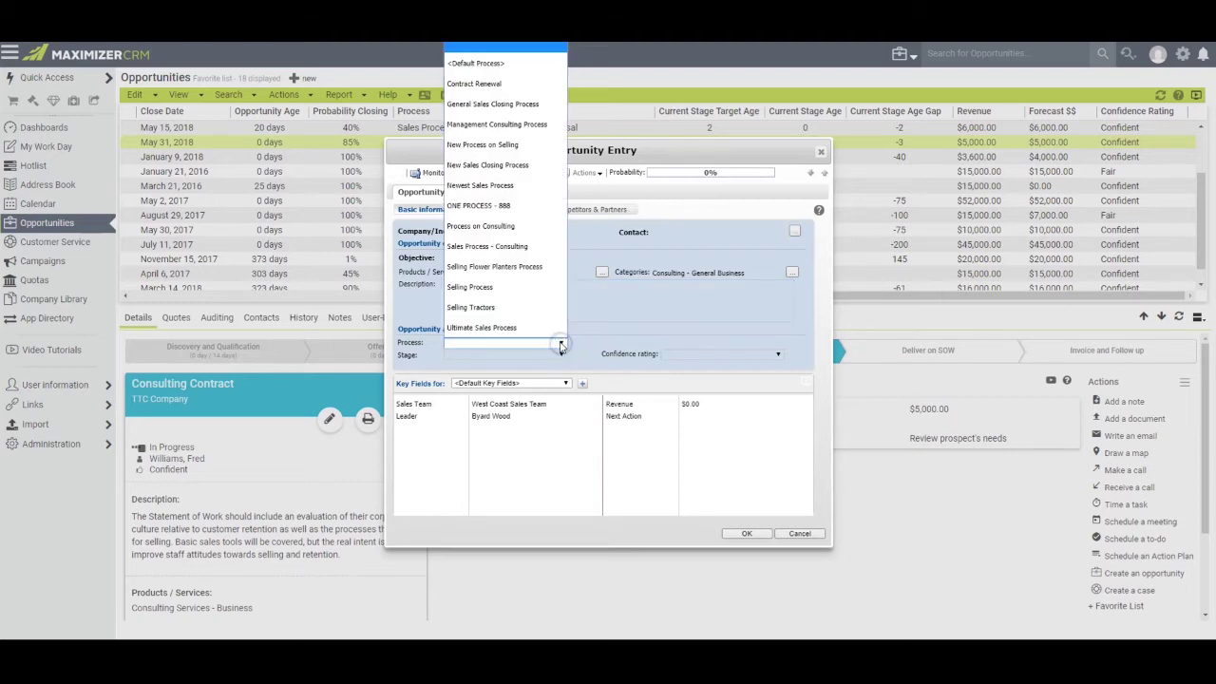
pyautogui.click(487, 246)
pyautogui.click(778, 355)
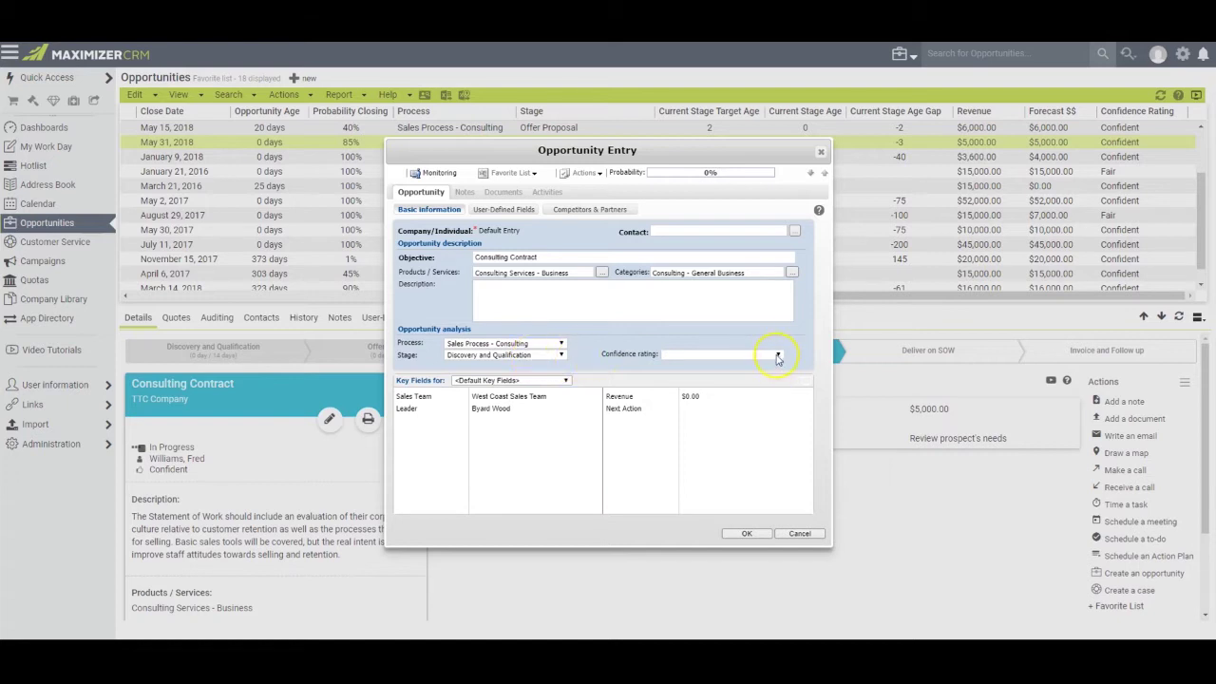
pyautogui.click(777, 356)
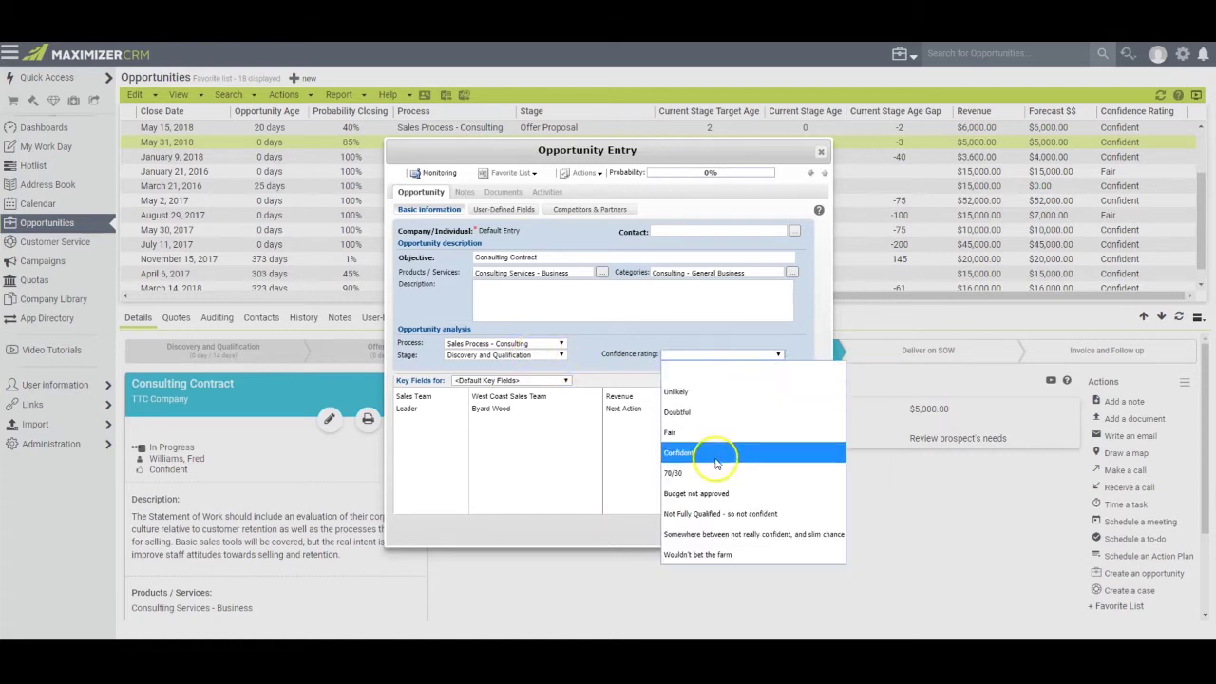
pyautogui.click(708, 452)
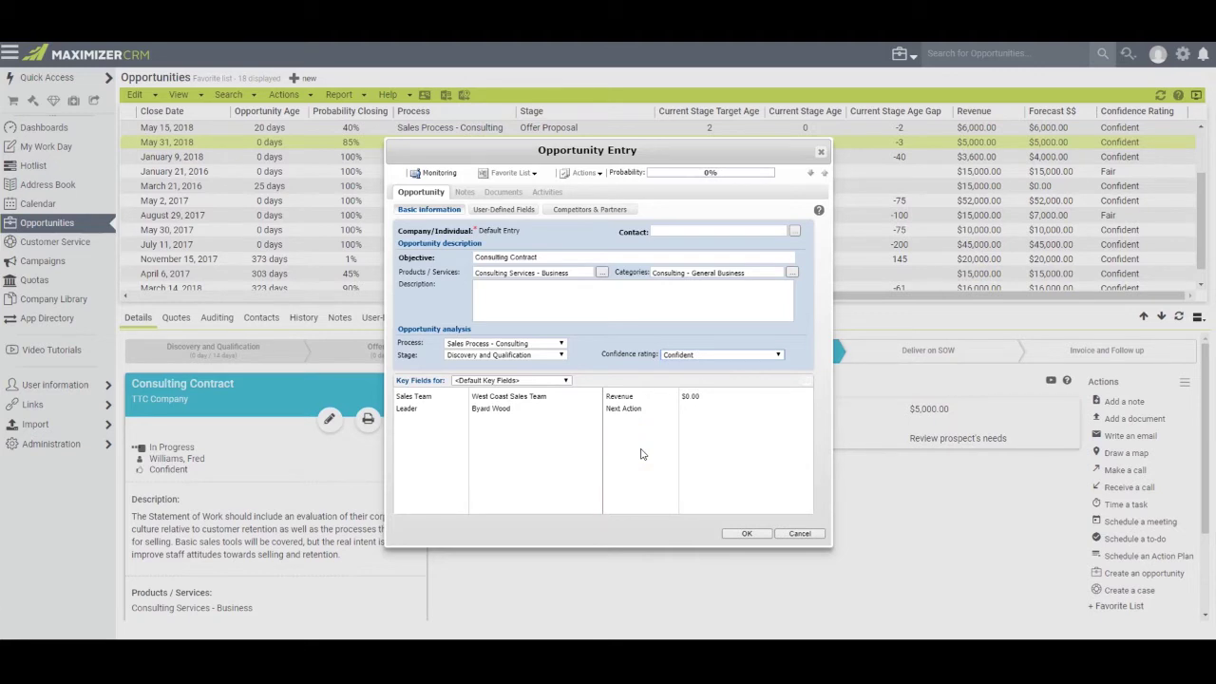
# Set the Revenue key field of the default entry to $5,000.00
pyautogui.click(498, 399)
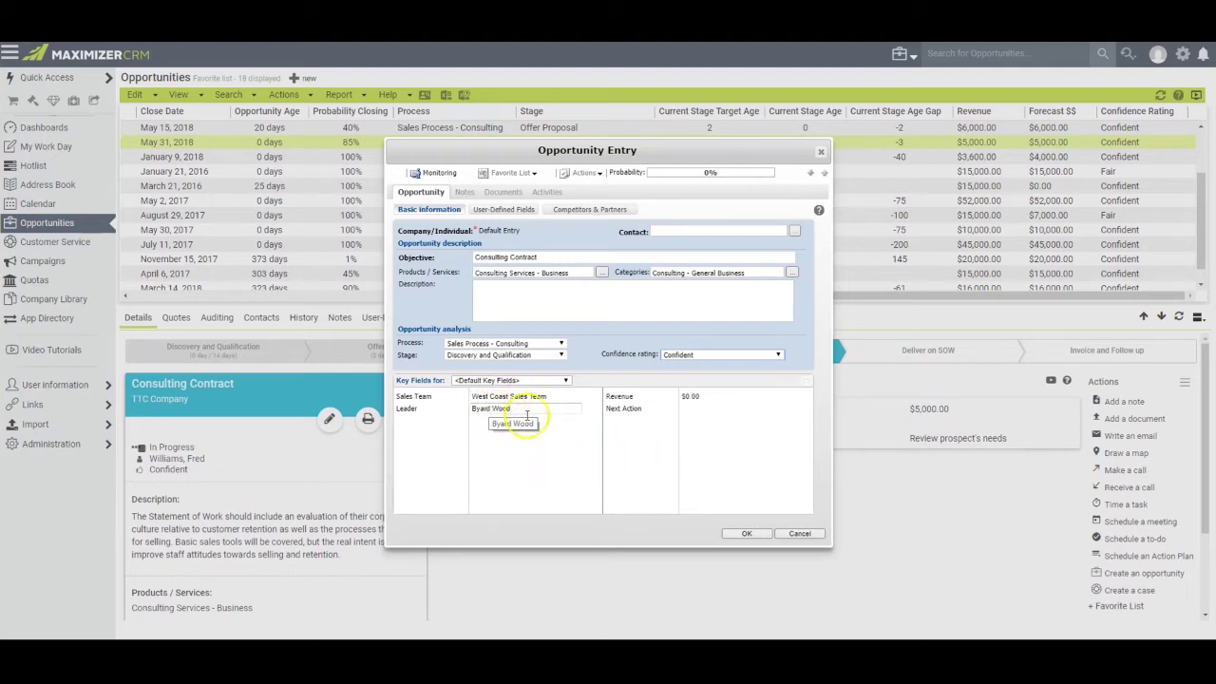
pyautogui.click(703, 398)
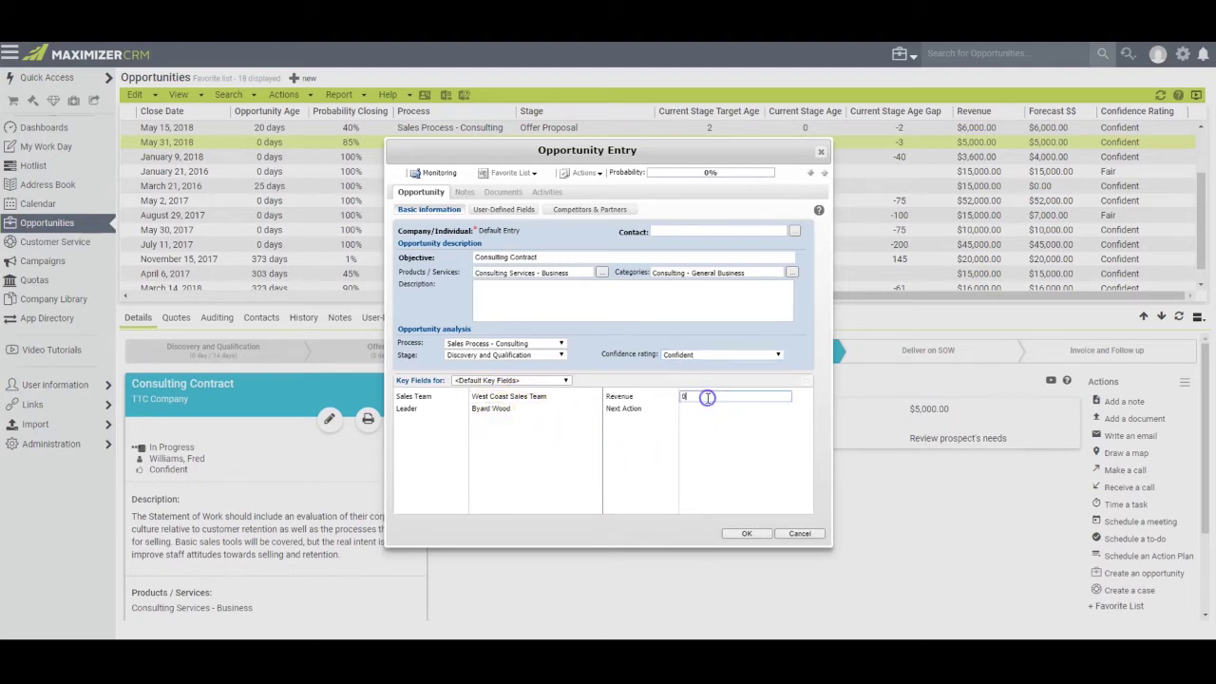
pyautogui.write('5000')
pyautogui.click(738, 455)
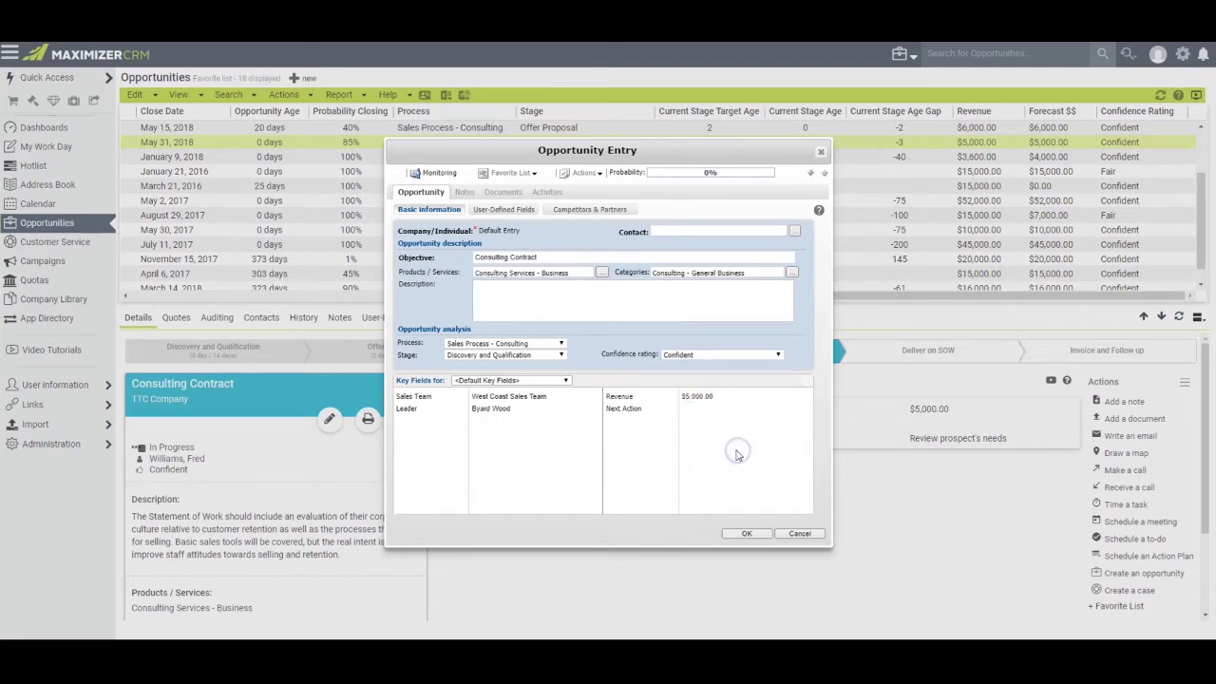
# Examine the available Objective values and the list editing option in the default entry, keeping Consulting Contract
pyautogui.click(740, 258)
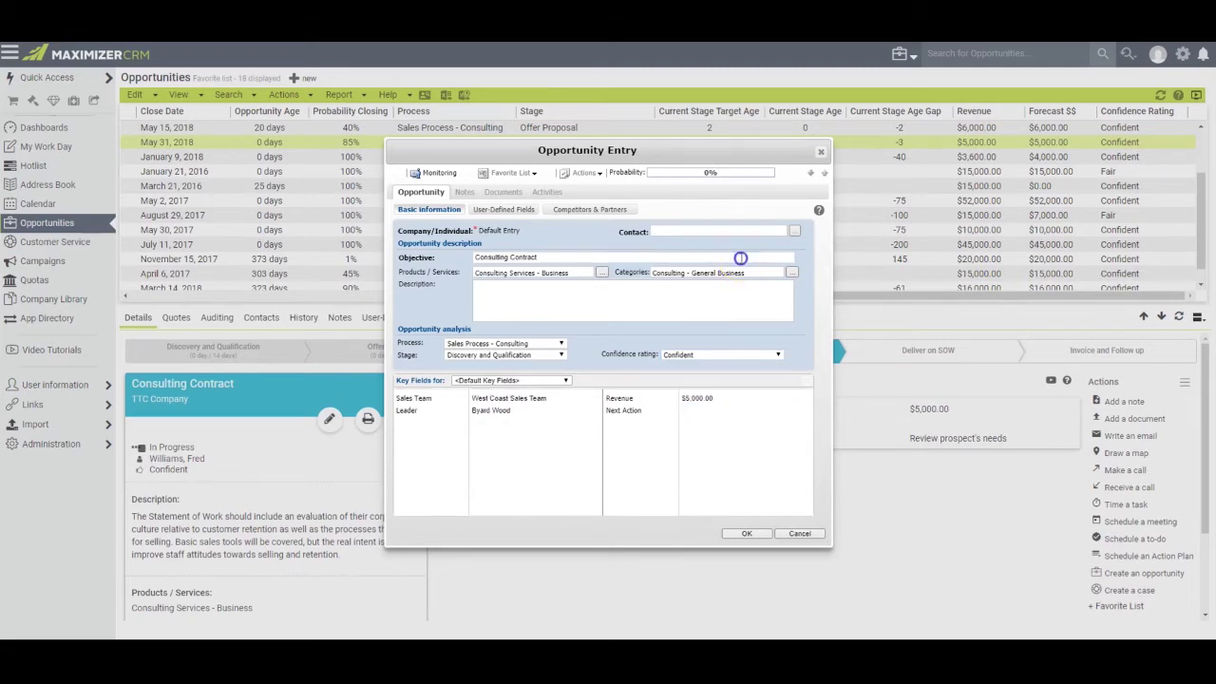
pyautogui.click(790, 260)
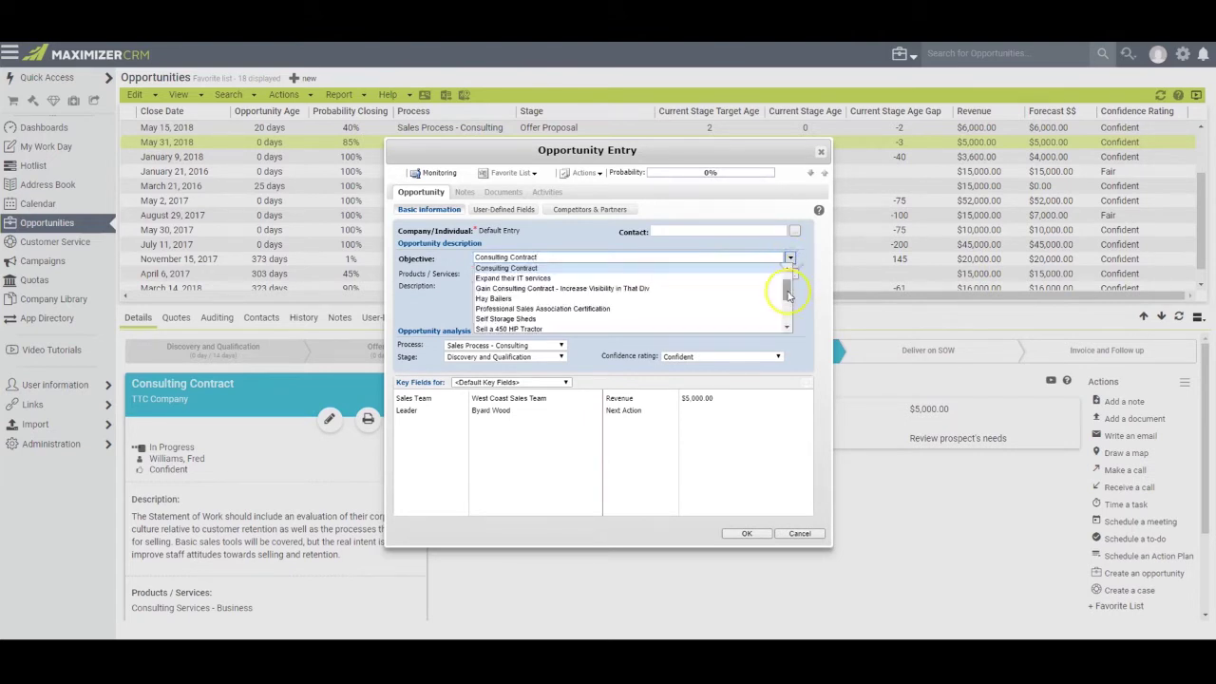
pyautogui.click(788, 273)
pyautogui.click(789, 273)
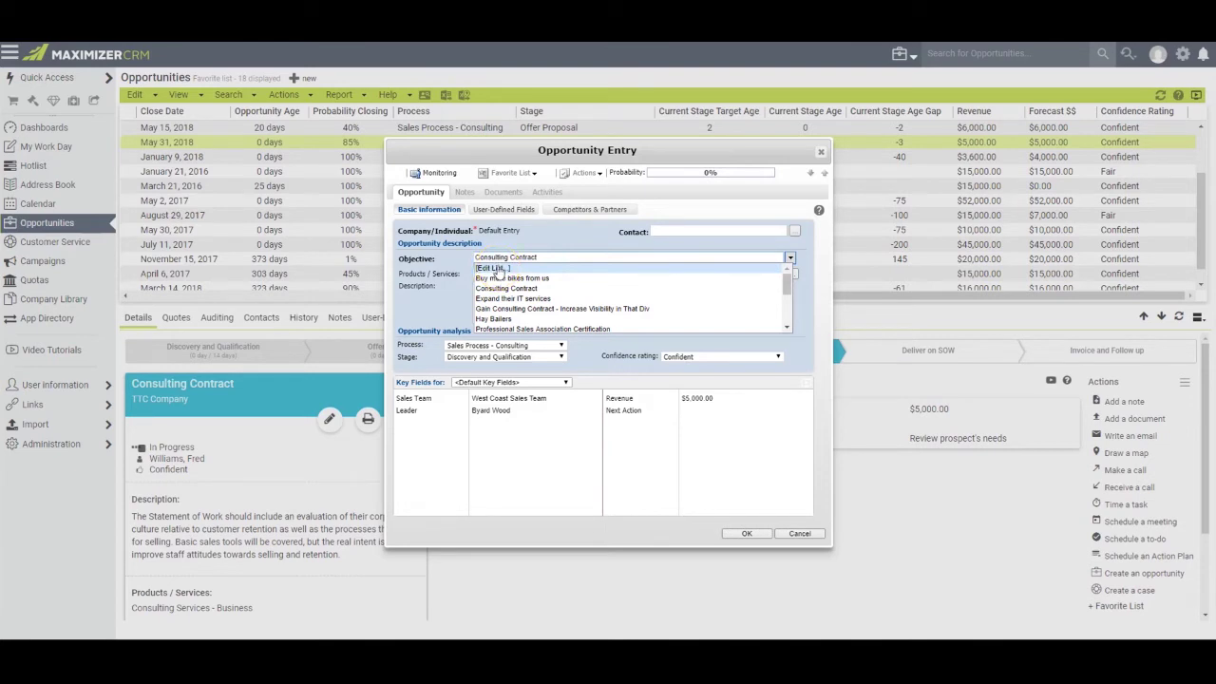
pyautogui.click(492, 270)
pyautogui.click(594, 257)
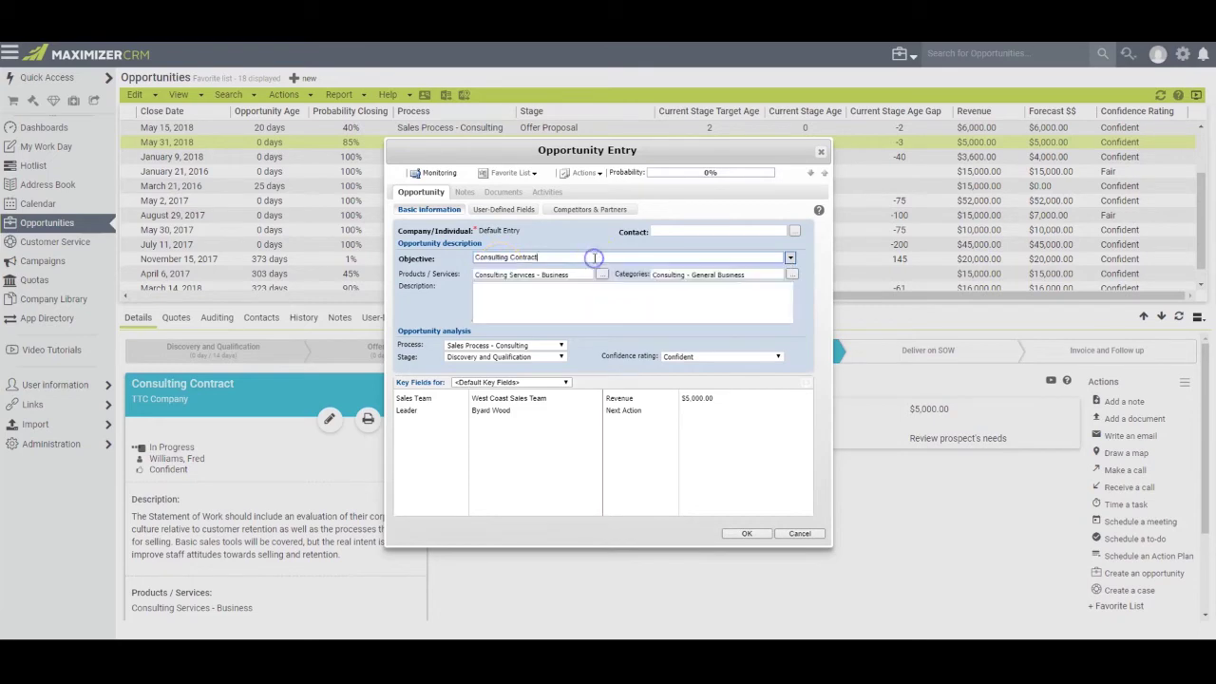
# Examine the available Products / Services and Categories values of the default entry, leaving both selections as they are
pyautogui.click(601, 274)
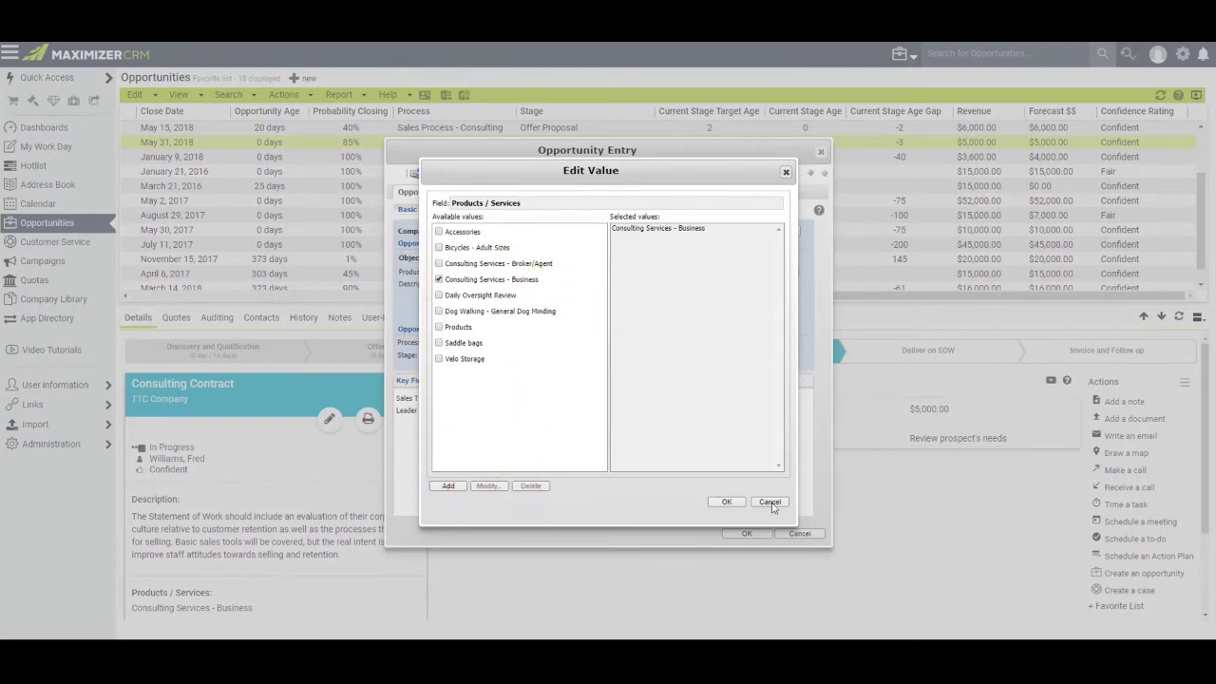
pyautogui.click(772, 502)
pyautogui.click(791, 273)
pyautogui.click(792, 273)
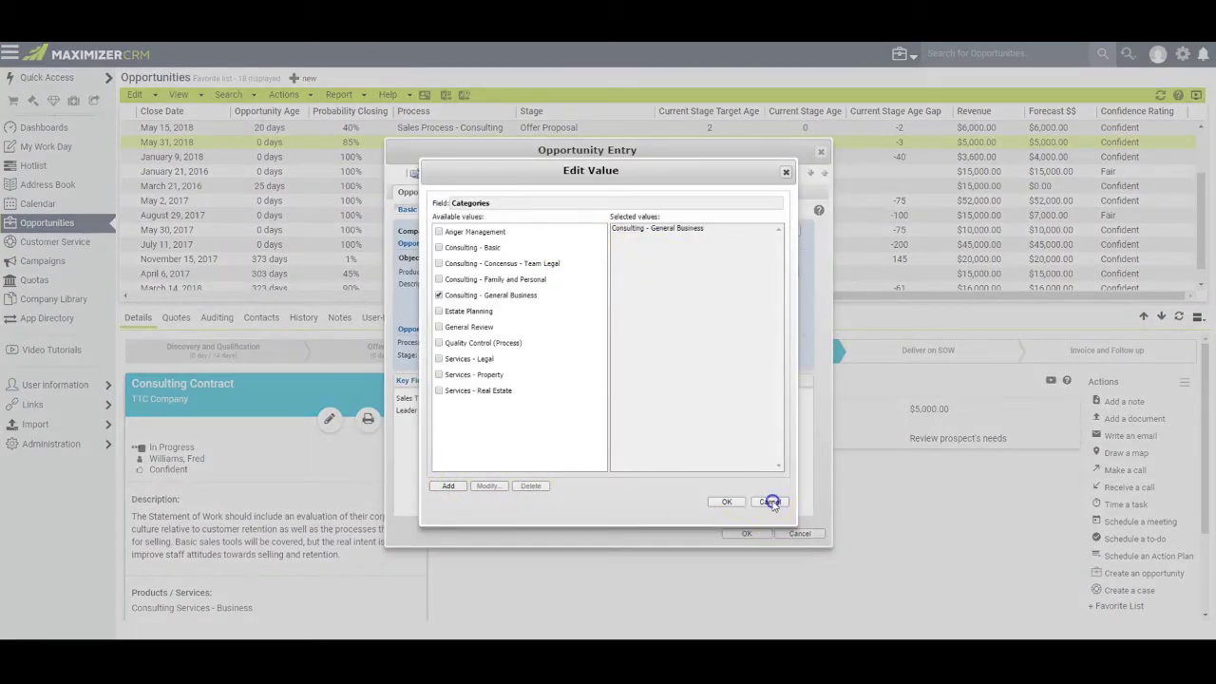
pyautogui.click(769, 503)
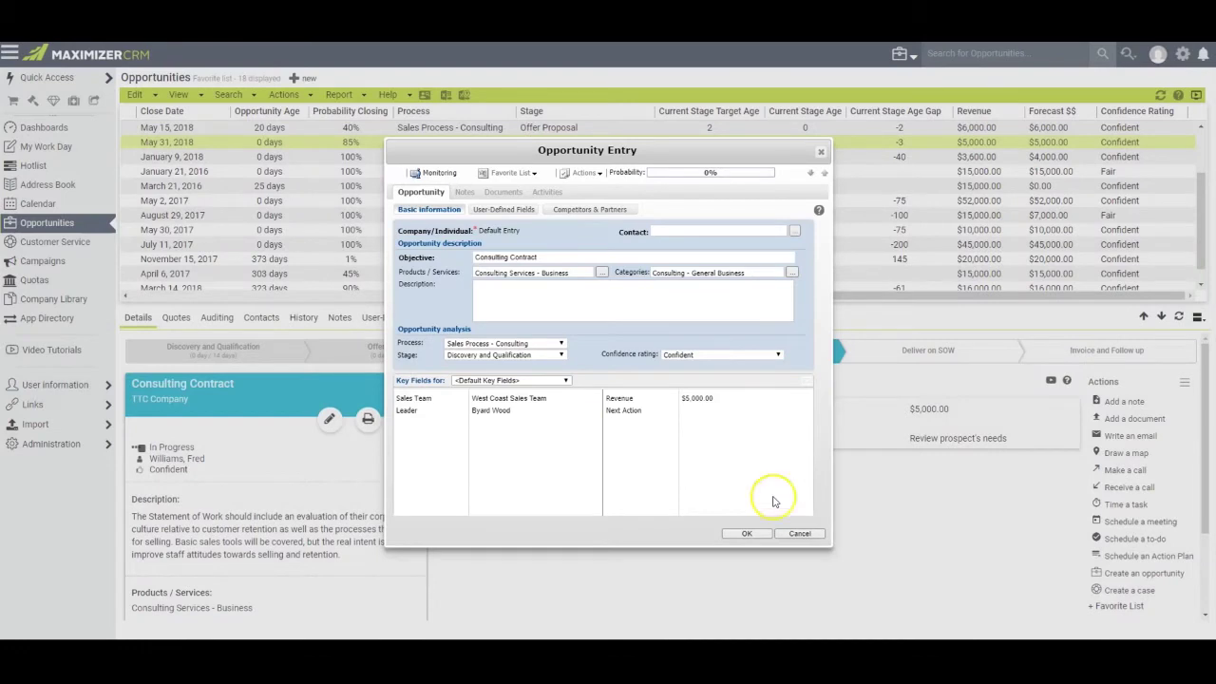
pyautogui.click(705, 306)
# Examine the key field lists, user-defined fields, and competitors and partners section of the default entry
pyautogui.click(567, 386)
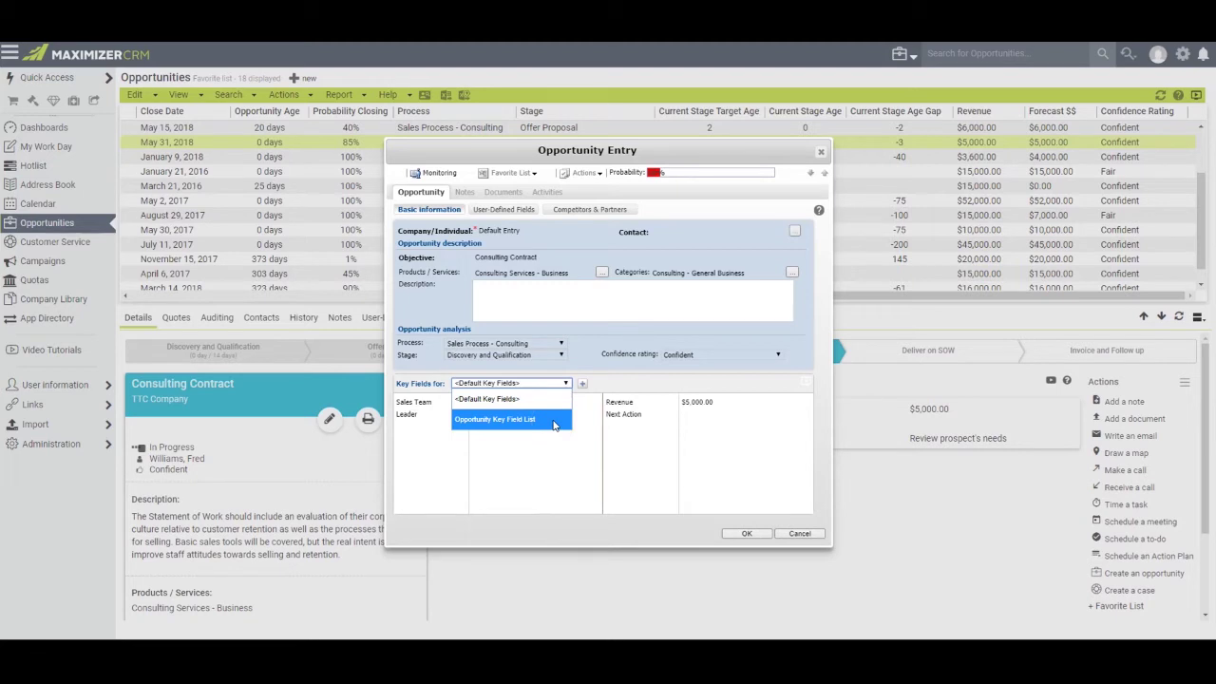
pyautogui.click(600, 453)
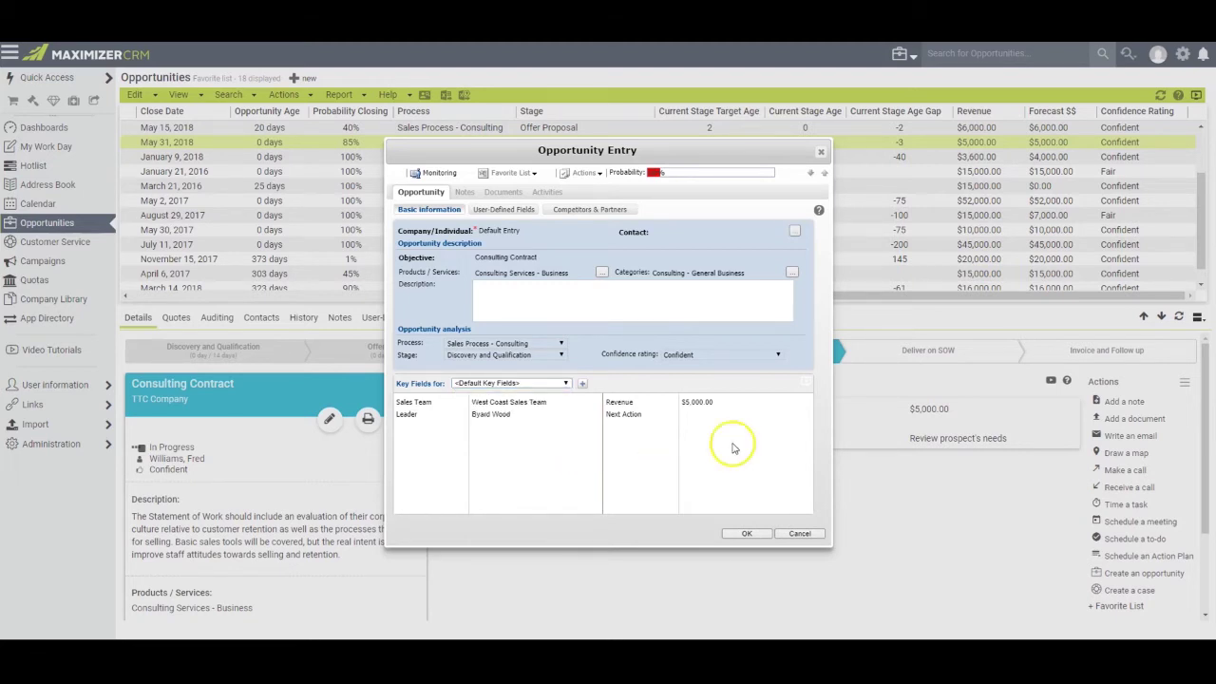
pyautogui.click(497, 211)
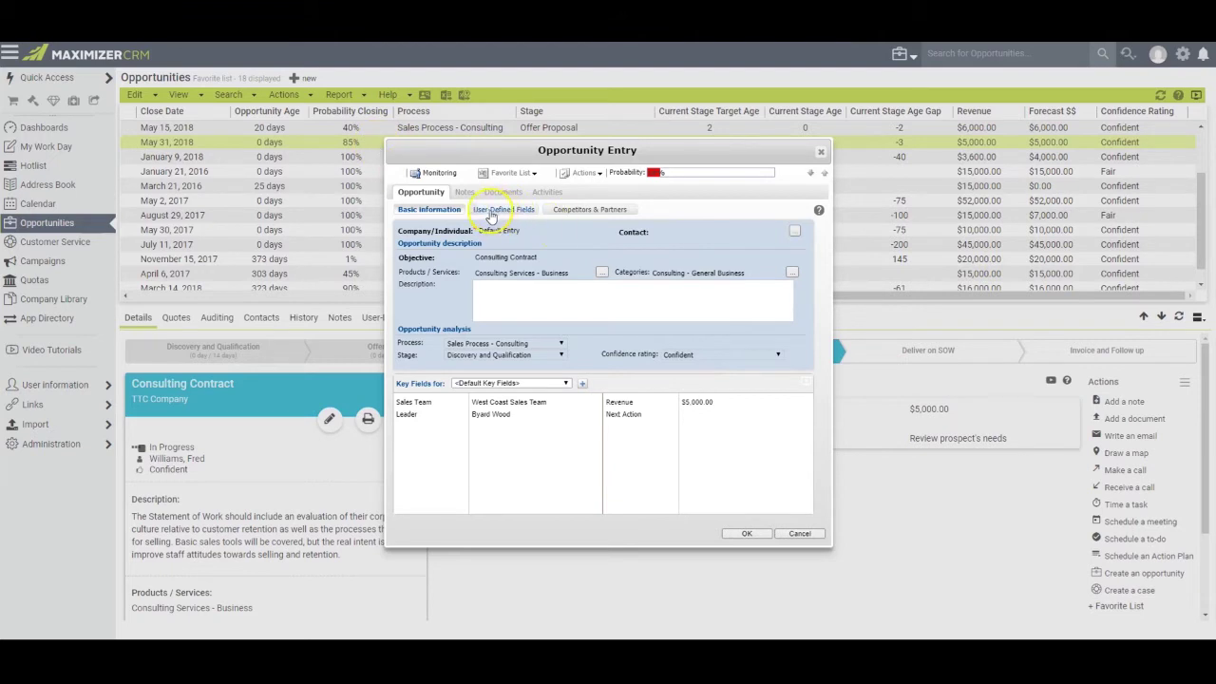
pyautogui.click(500, 211)
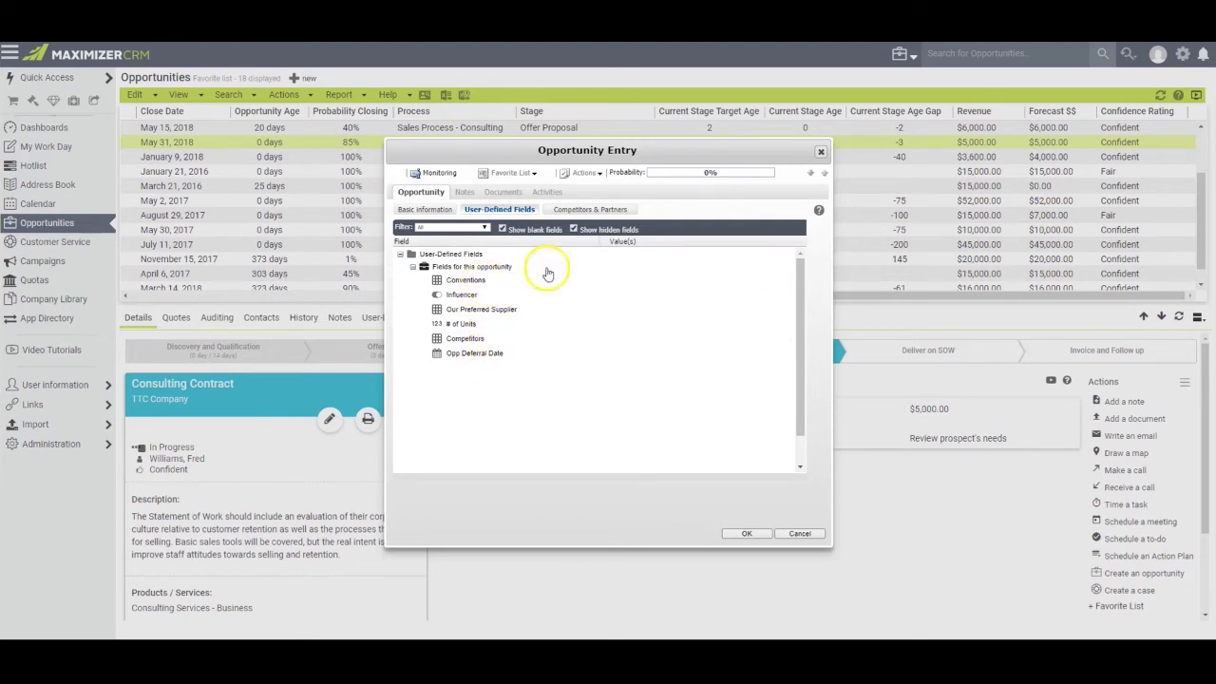
pyautogui.click(586, 209)
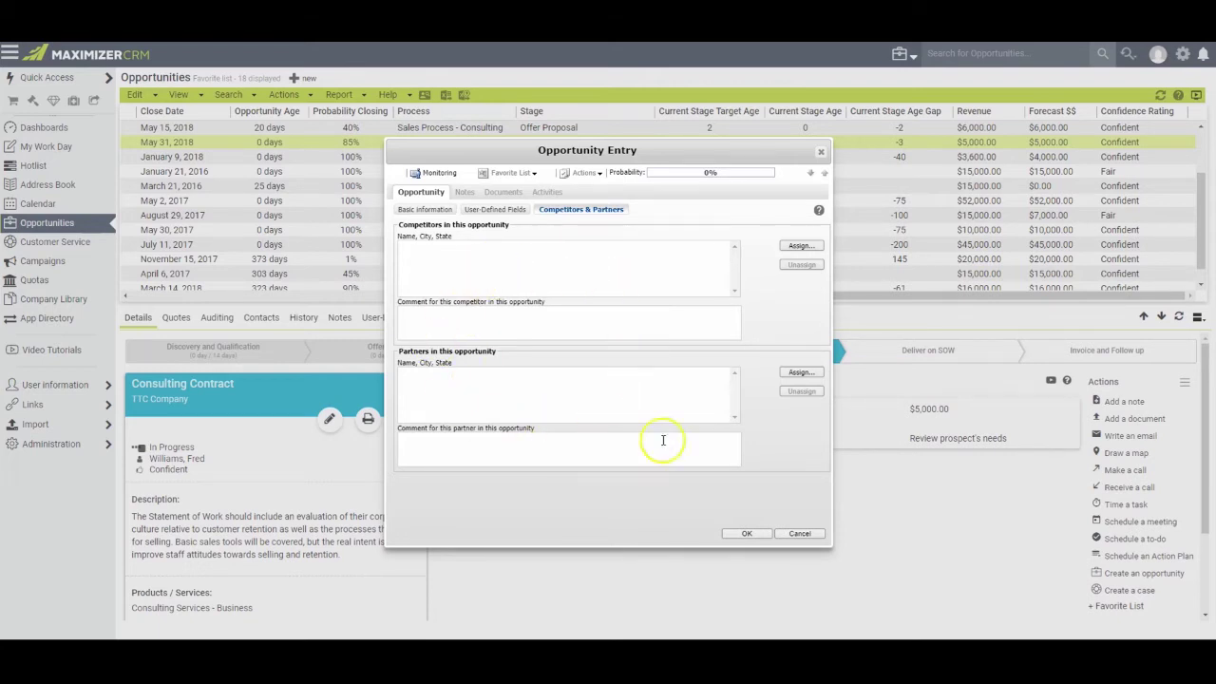
pyautogui.click(416, 209)
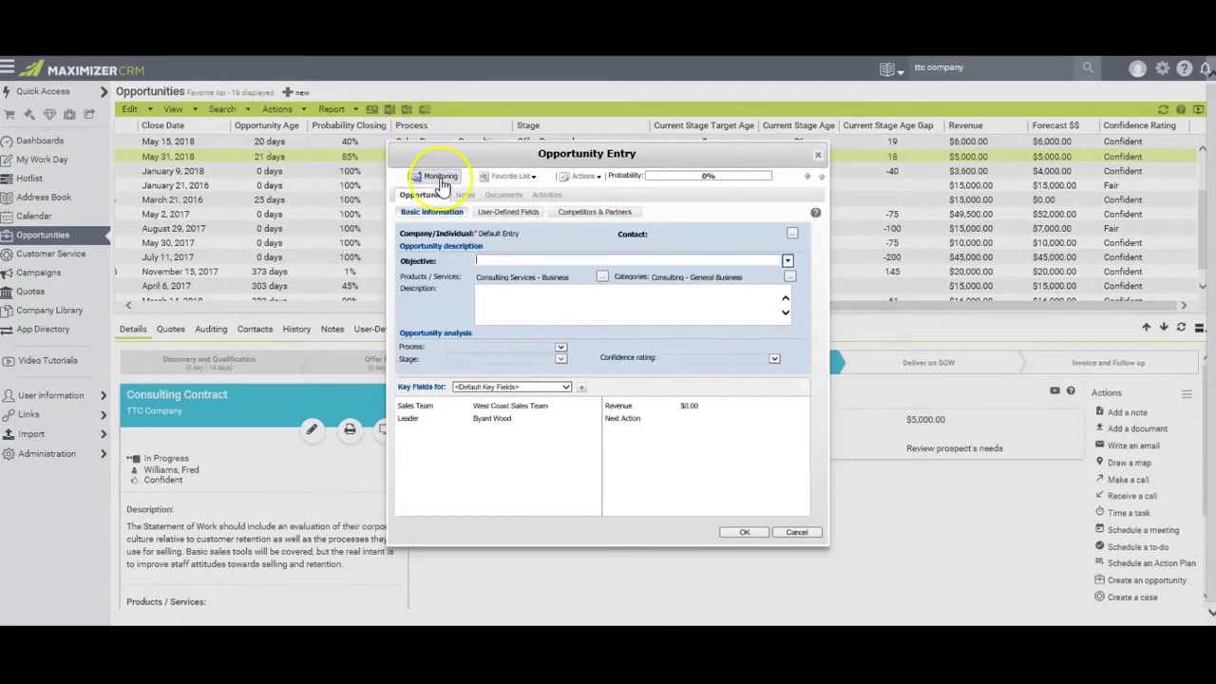
# Accept the system default opportunity monitoring user list for the default entry and save the entry
pyautogui.click(441, 181)
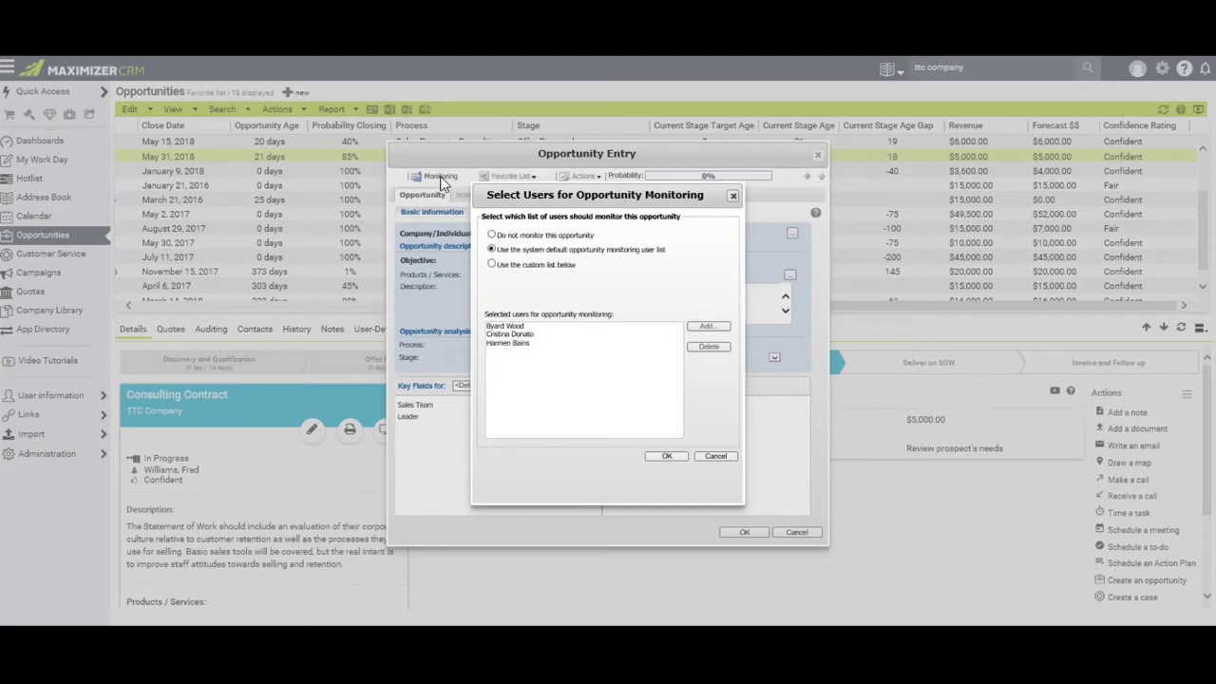
pyautogui.click(667, 458)
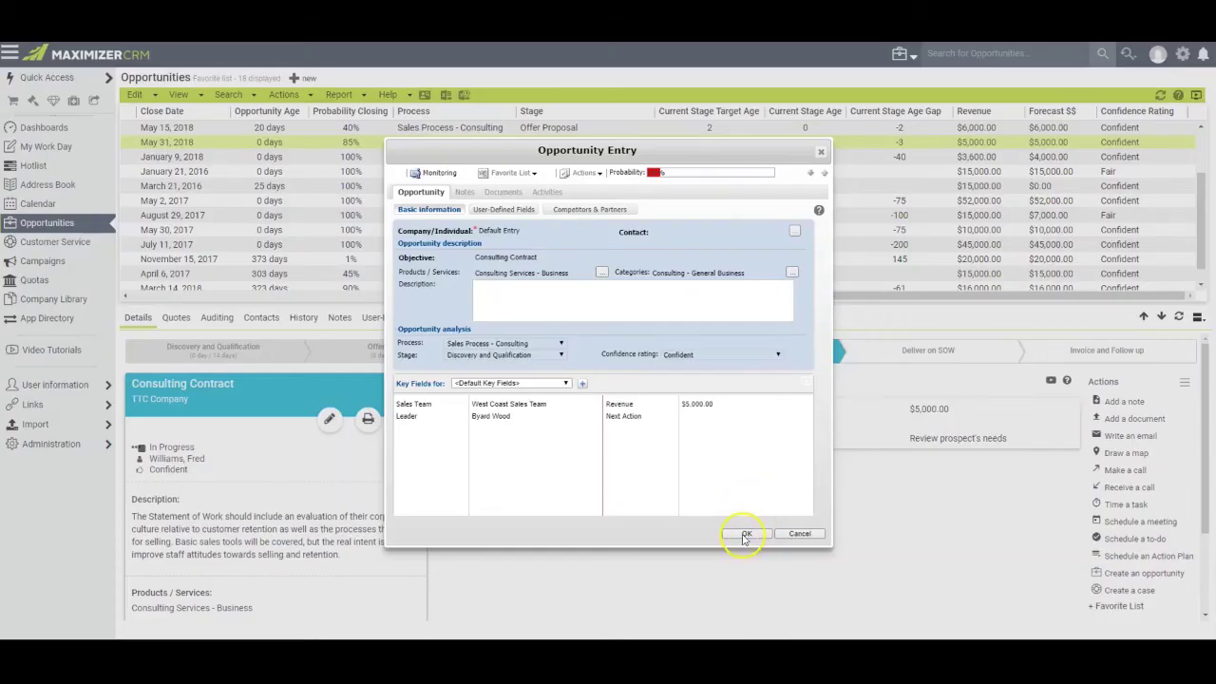
pyautogui.click(744, 534)
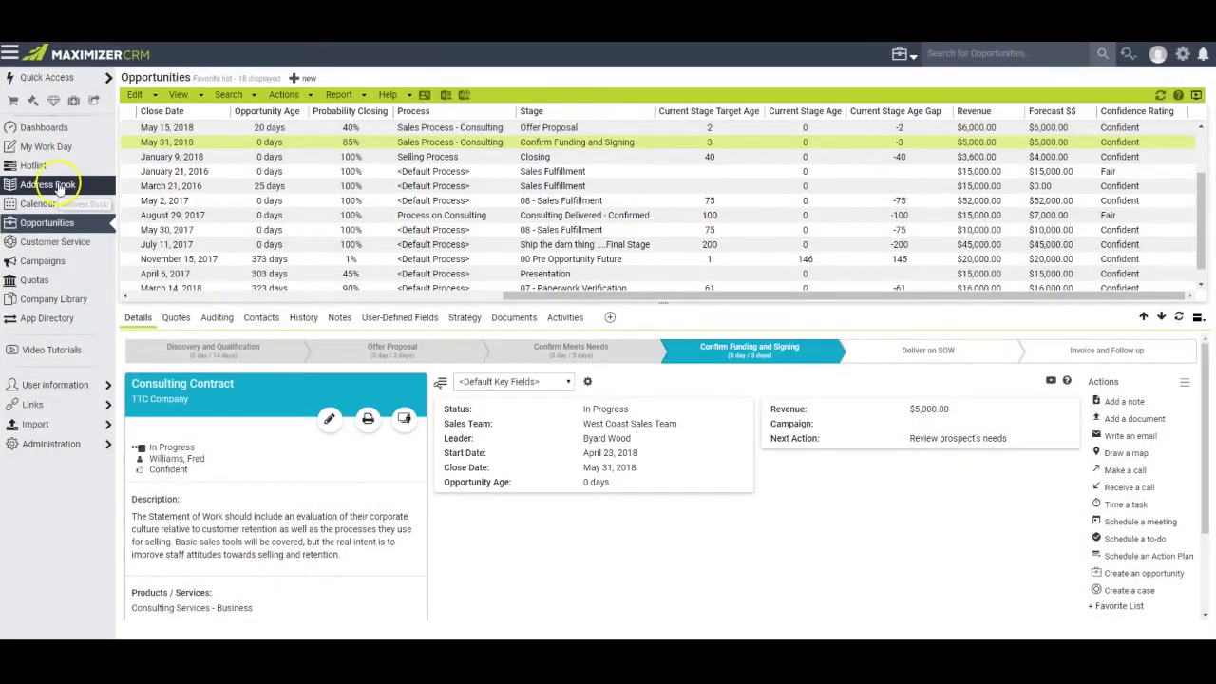
# Create an opportunity for the TTC Company contact from the Address Book, with a close date of May 25, 2018, and save it
pyautogui.click(57, 187)
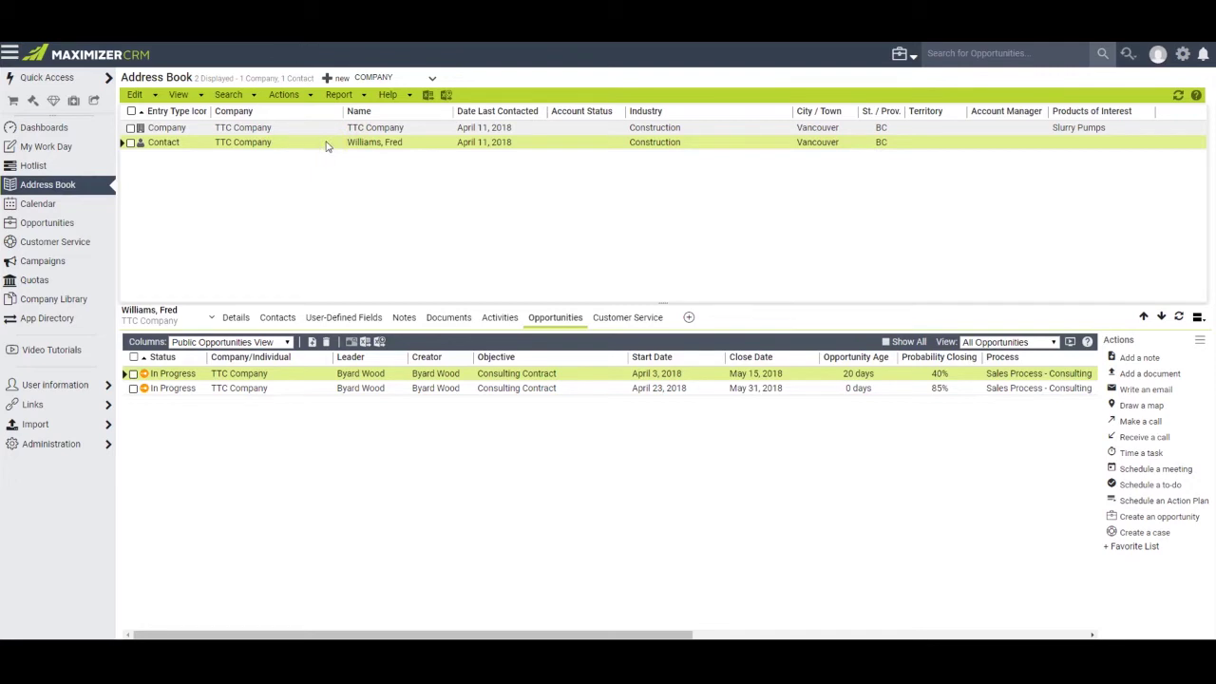
pyautogui.click(285, 95)
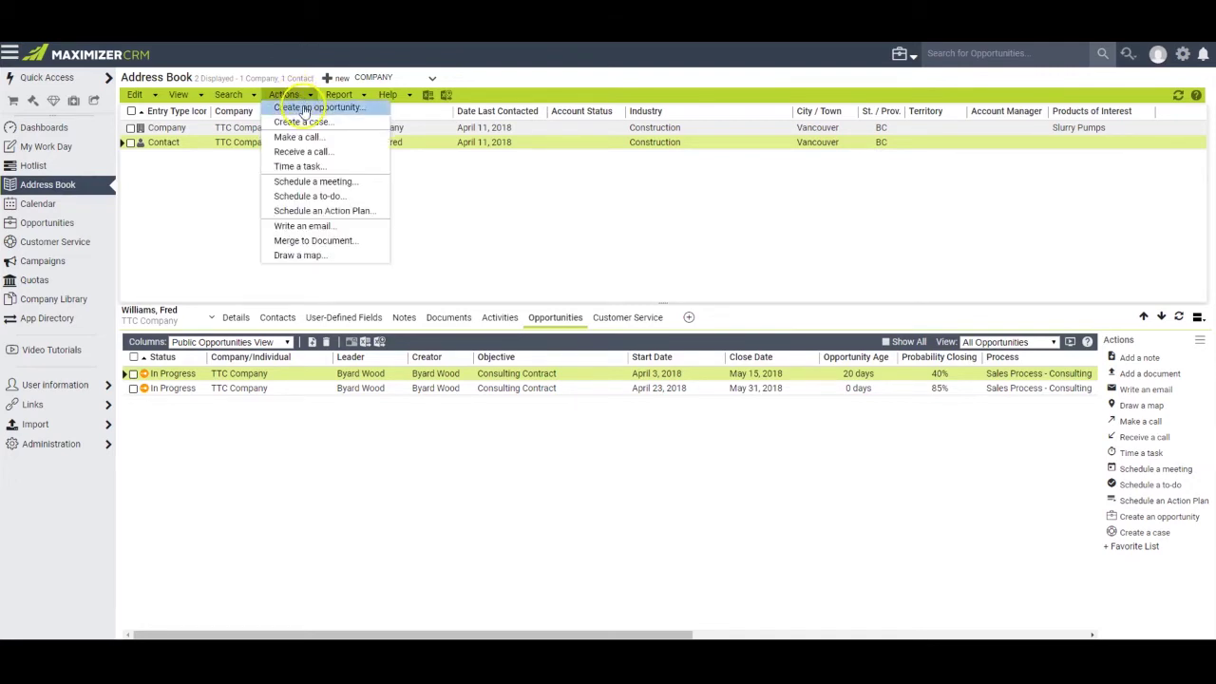
pyautogui.click(300, 106)
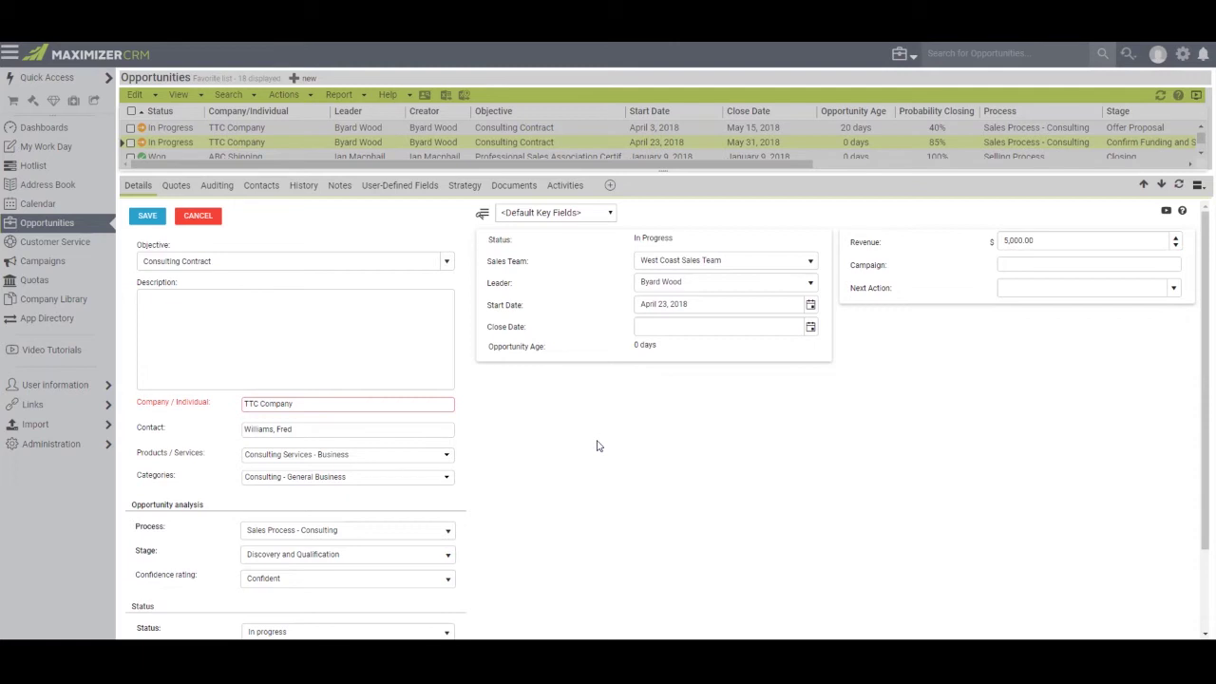
pyautogui.click(810, 326)
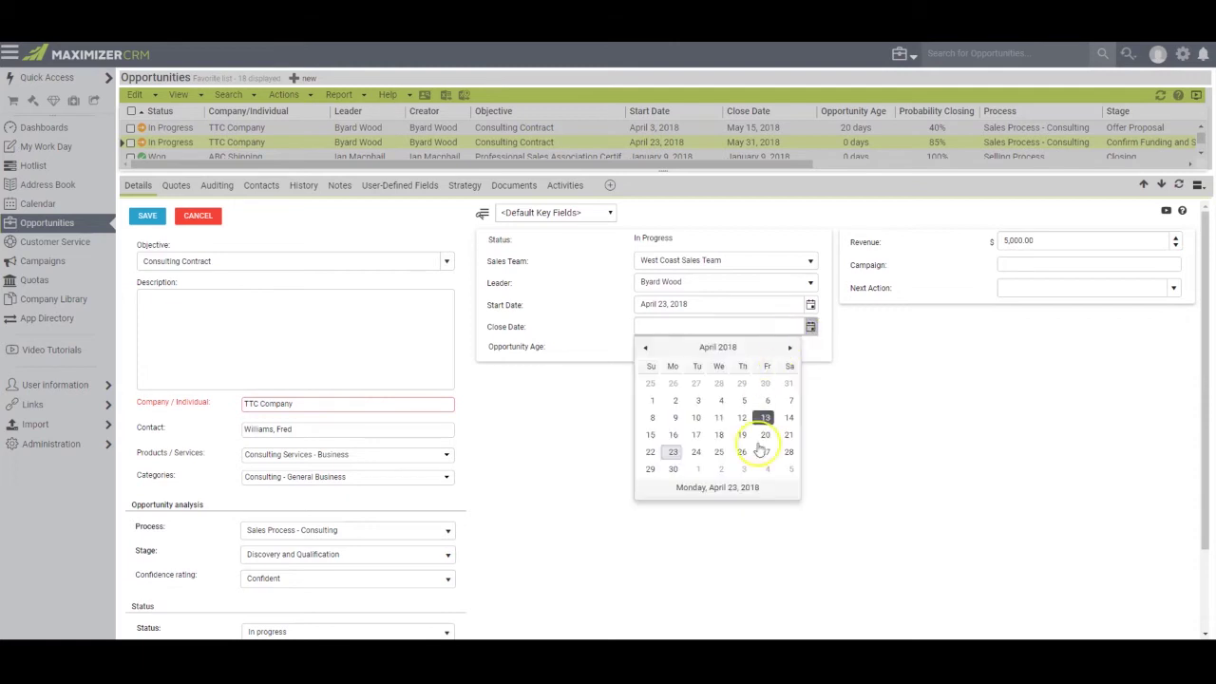
pyautogui.click(789, 347)
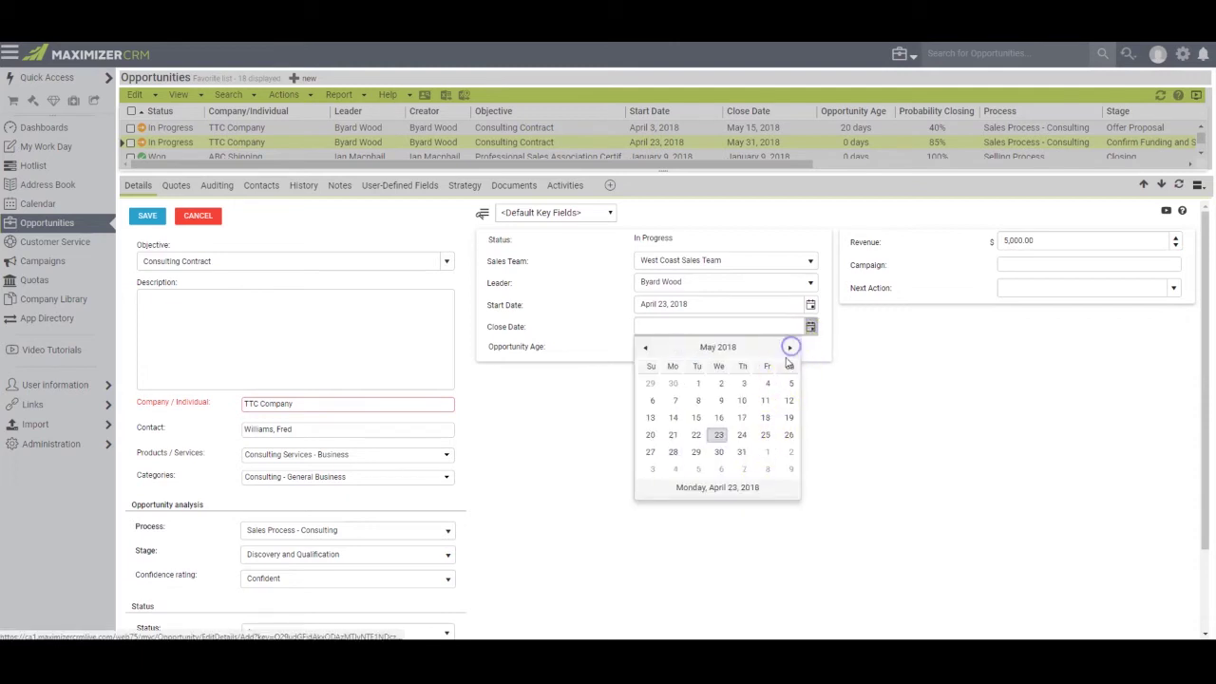
pyautogui.click(764, 434)
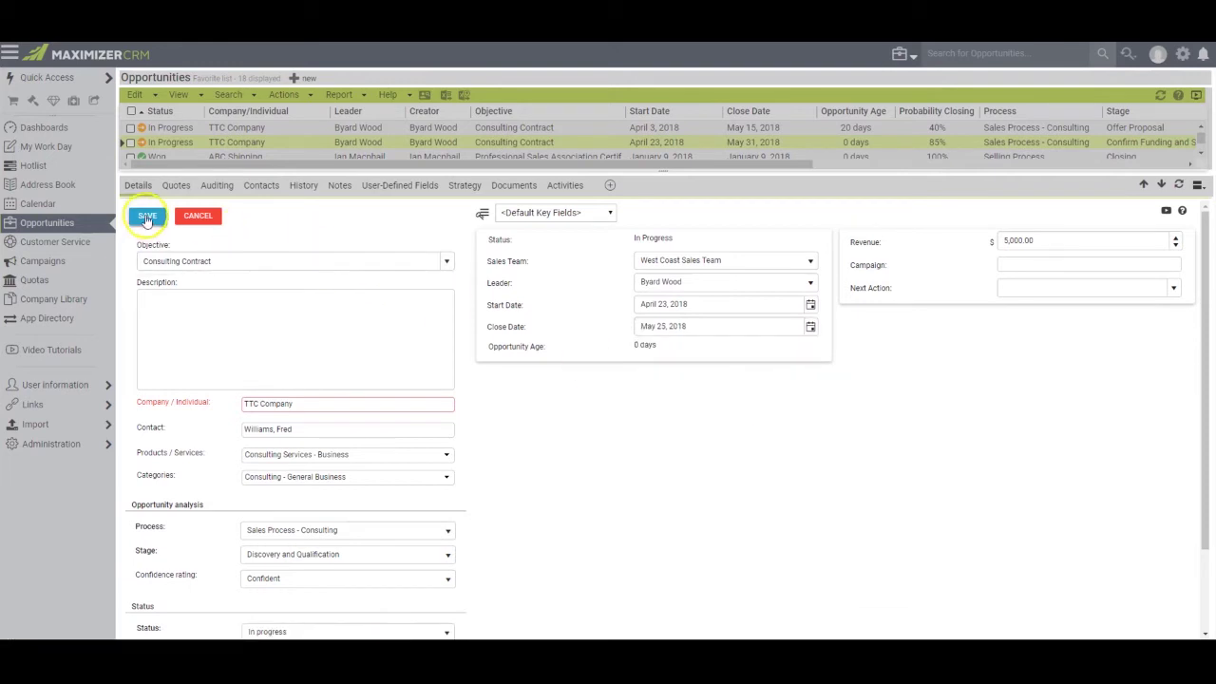
pyautogui.click(230, 256)
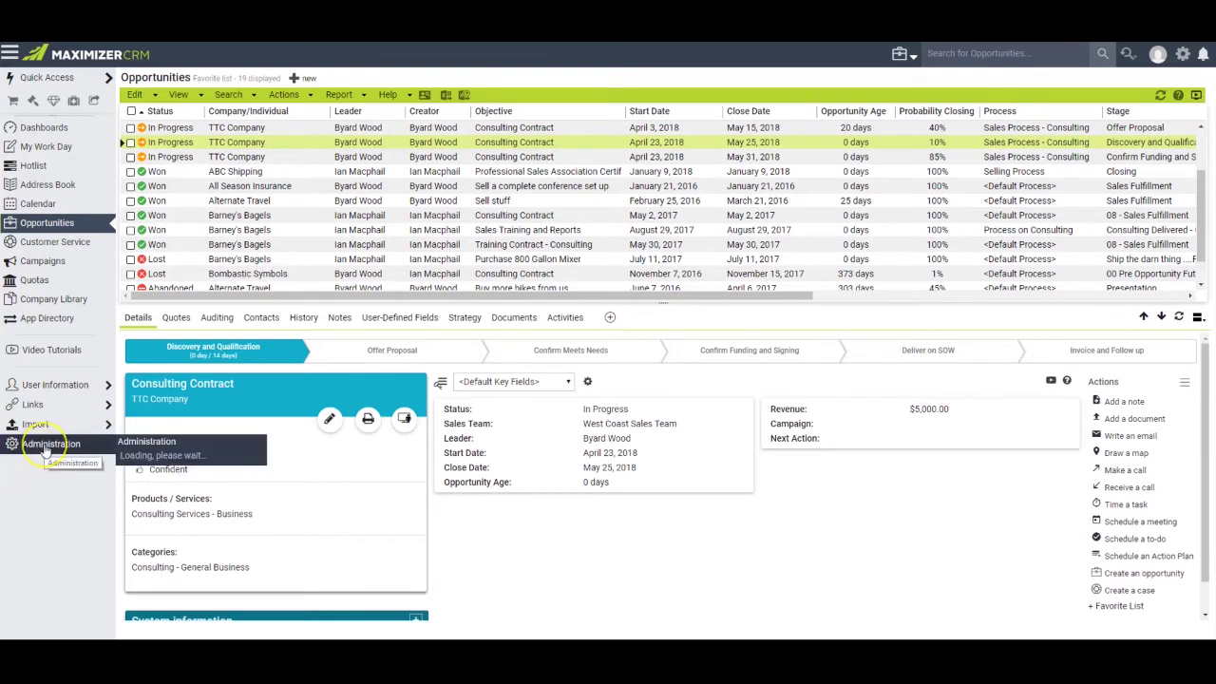
# Switch to the Administrator module and open the system preferences for Opportunities
pyautogui.click(44, 448)
pyautogui.click(160, 459)
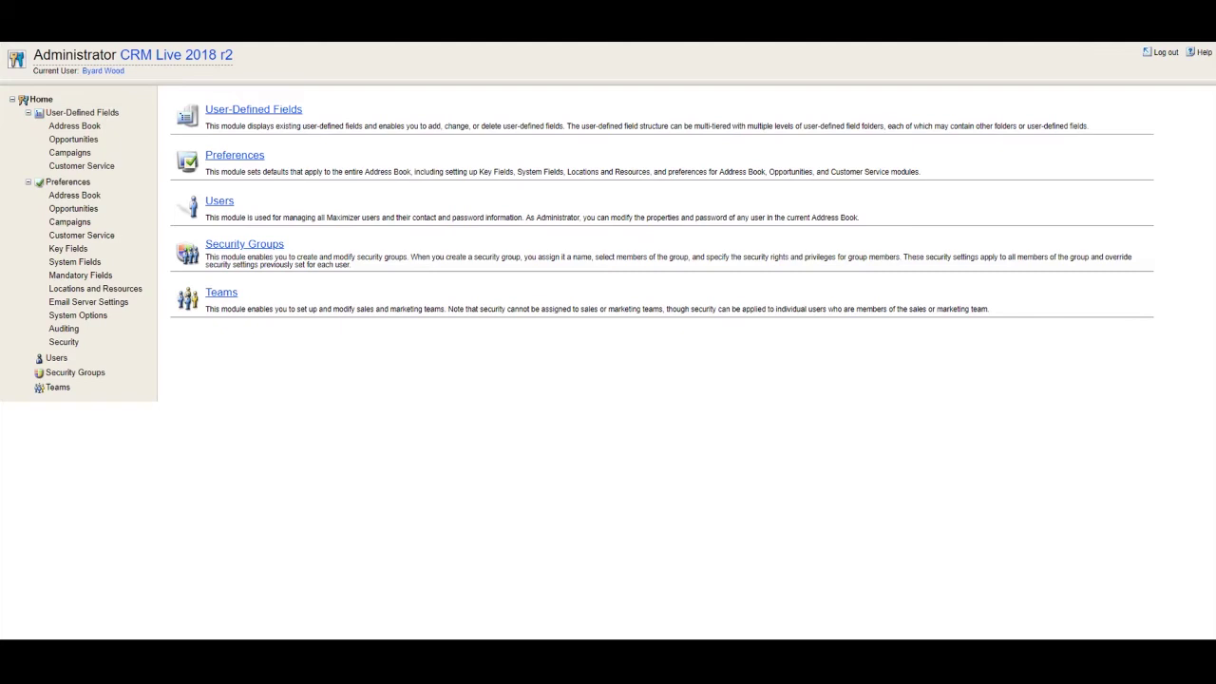
pyautogui.click(78, 210)
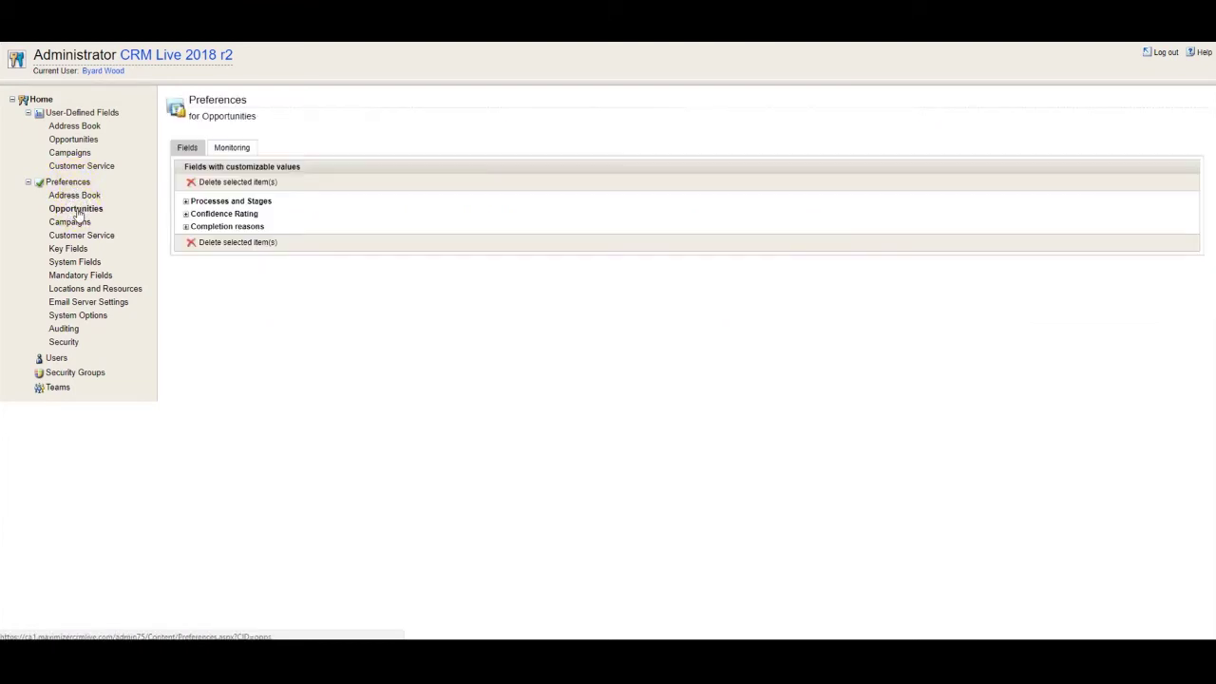
# Add an opportunity process named Best Process under Processes and Stages and save it
pyautogui.click(186, 201)
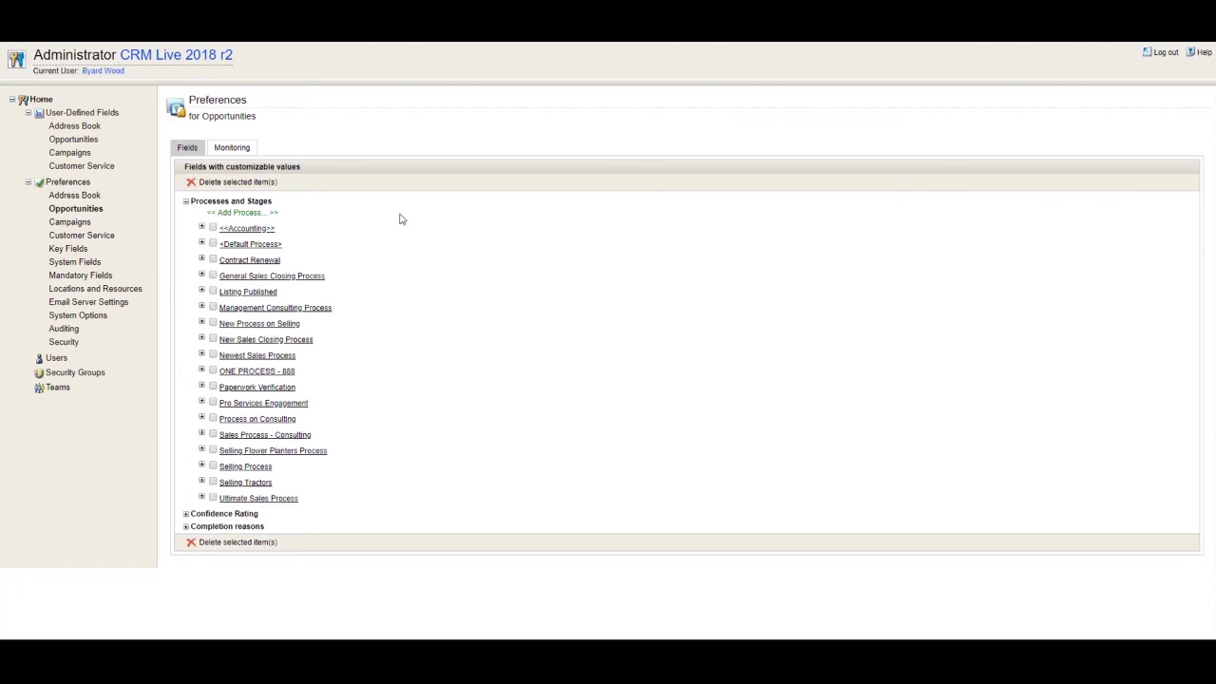
pyautogui.click(244, 213)
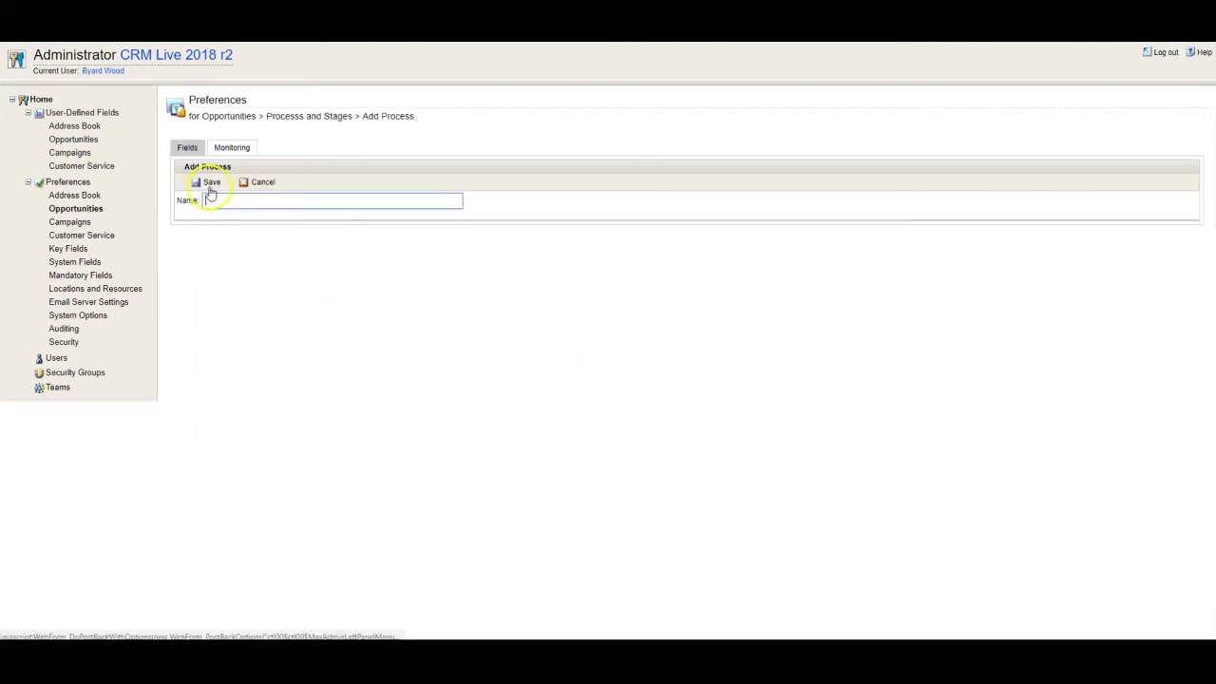
pyautogui.write('Best Process')
pyautogui.click(210, 182)
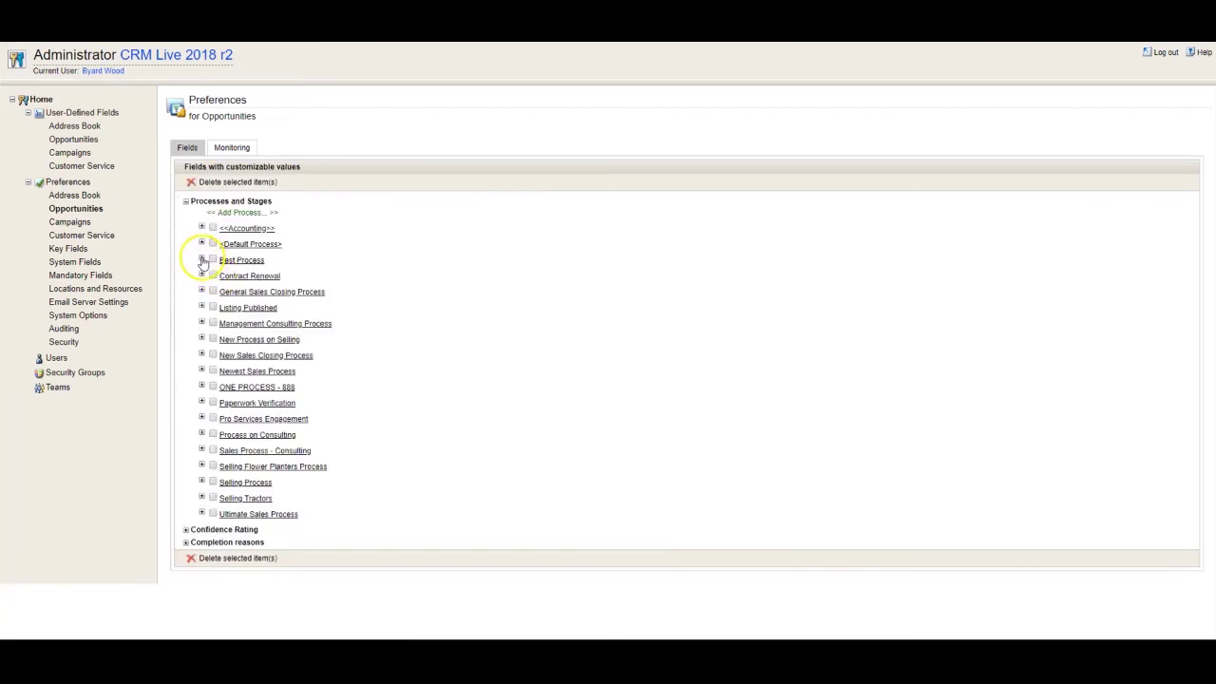
# Add a Qualify the Prospect stage to Best Process with a 20% probability of close and a target age of 5 days, and save it
pyautogui.click(201, 260)
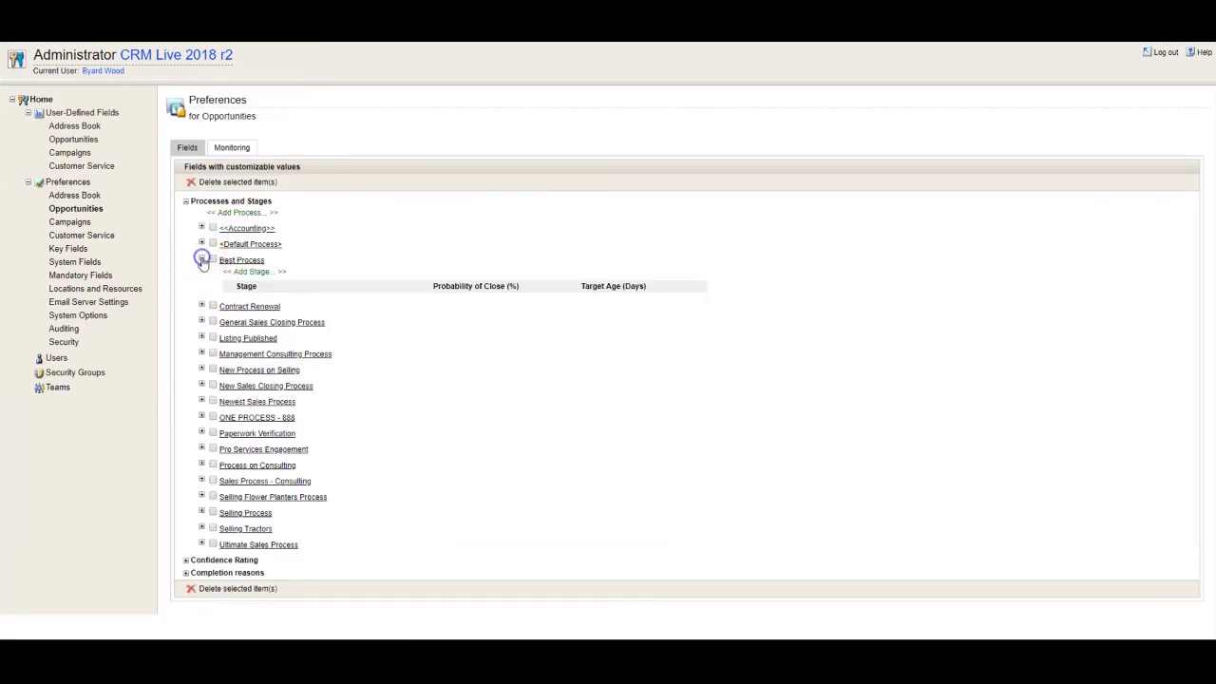
pyautogui.click(257, 272)
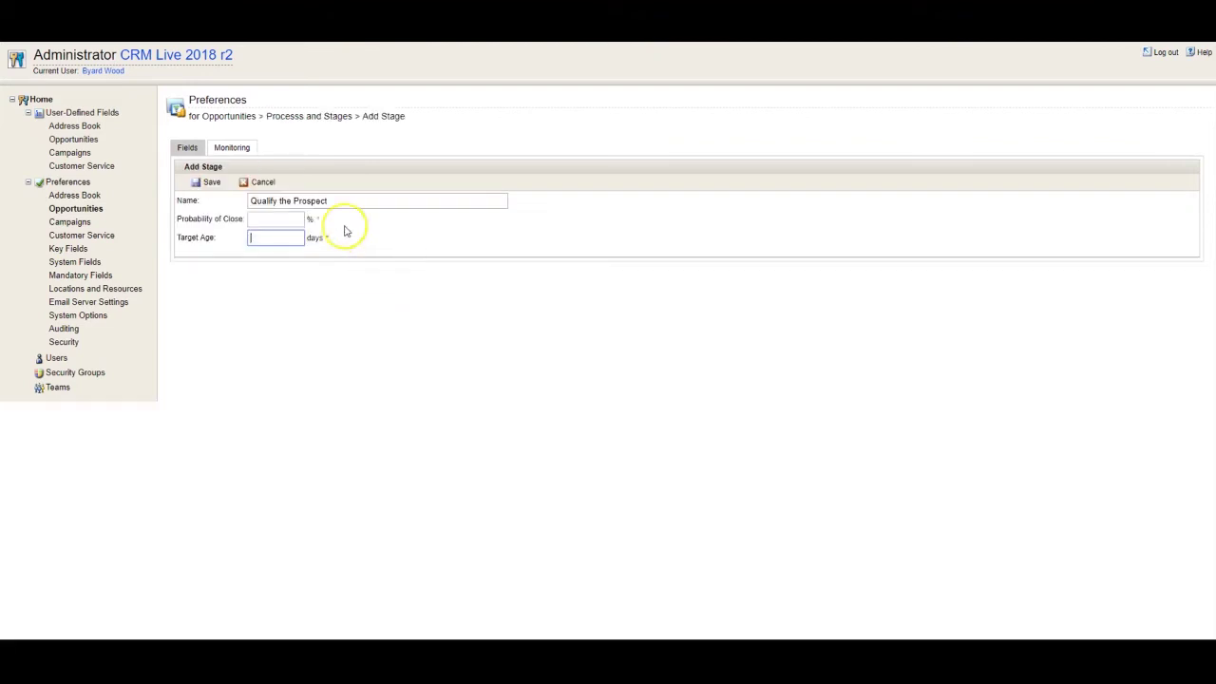
pyautogui.moveTo(337, 200); pyautogui.dragTo(222, 199)
pyautogui.click(344, 201)
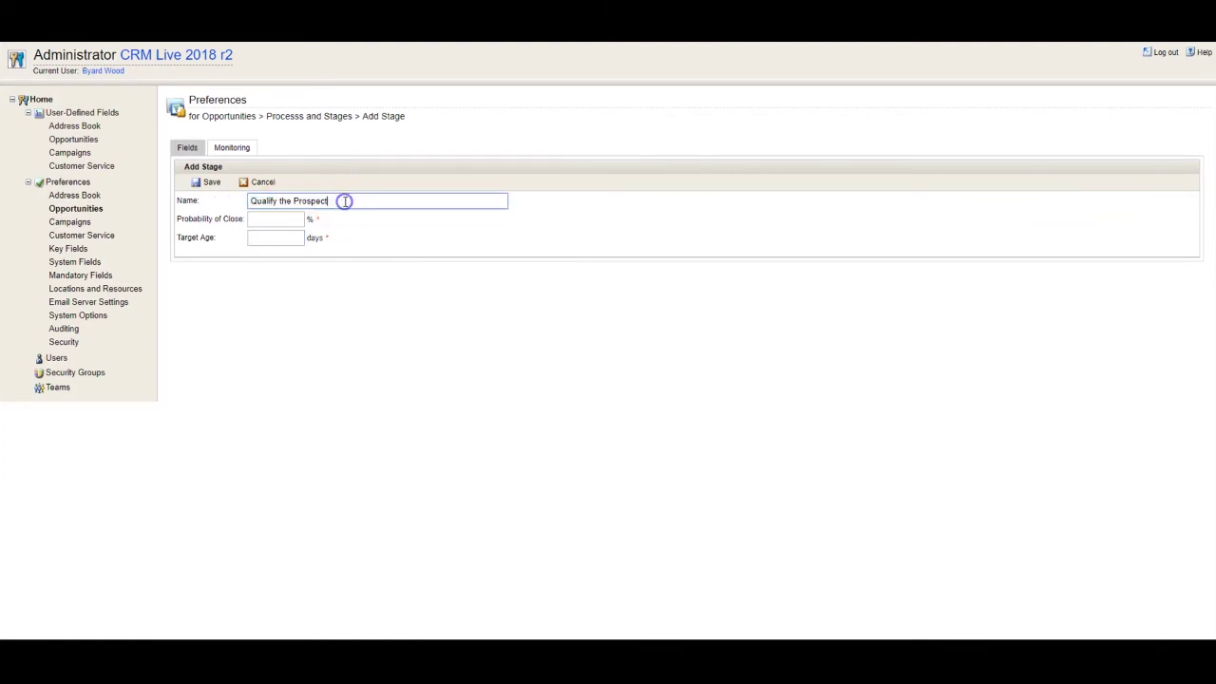
pyautogui.click(275, 221)
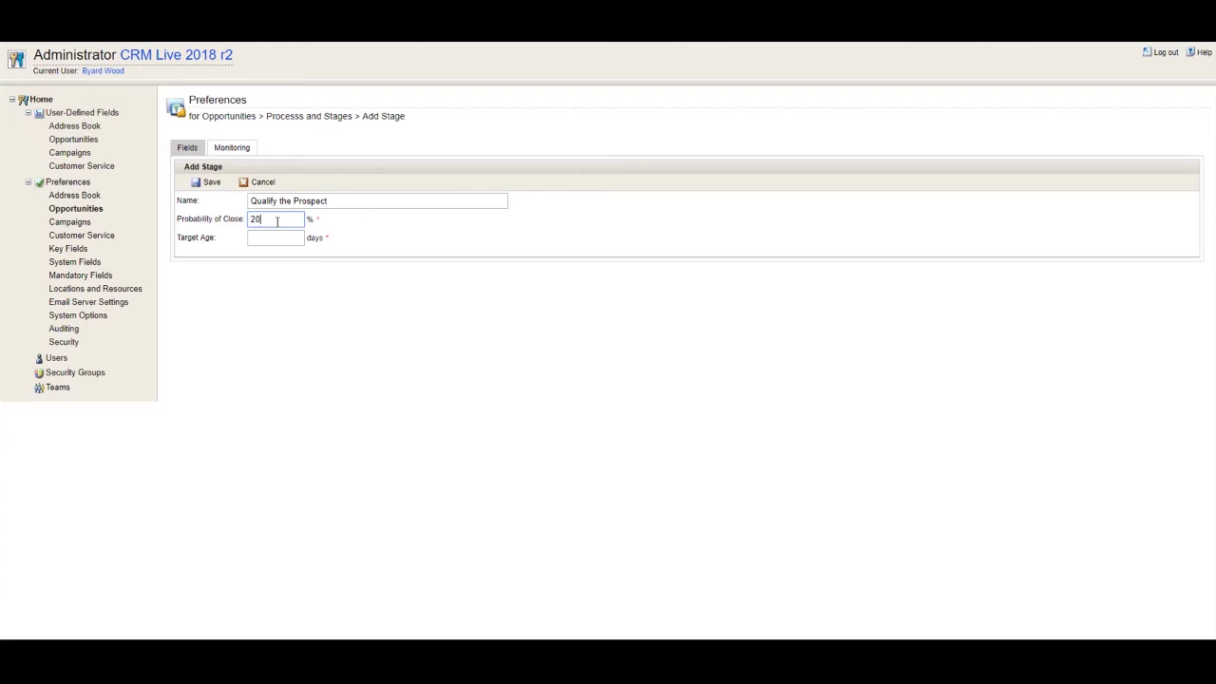
pyautogui.click(268, 236)
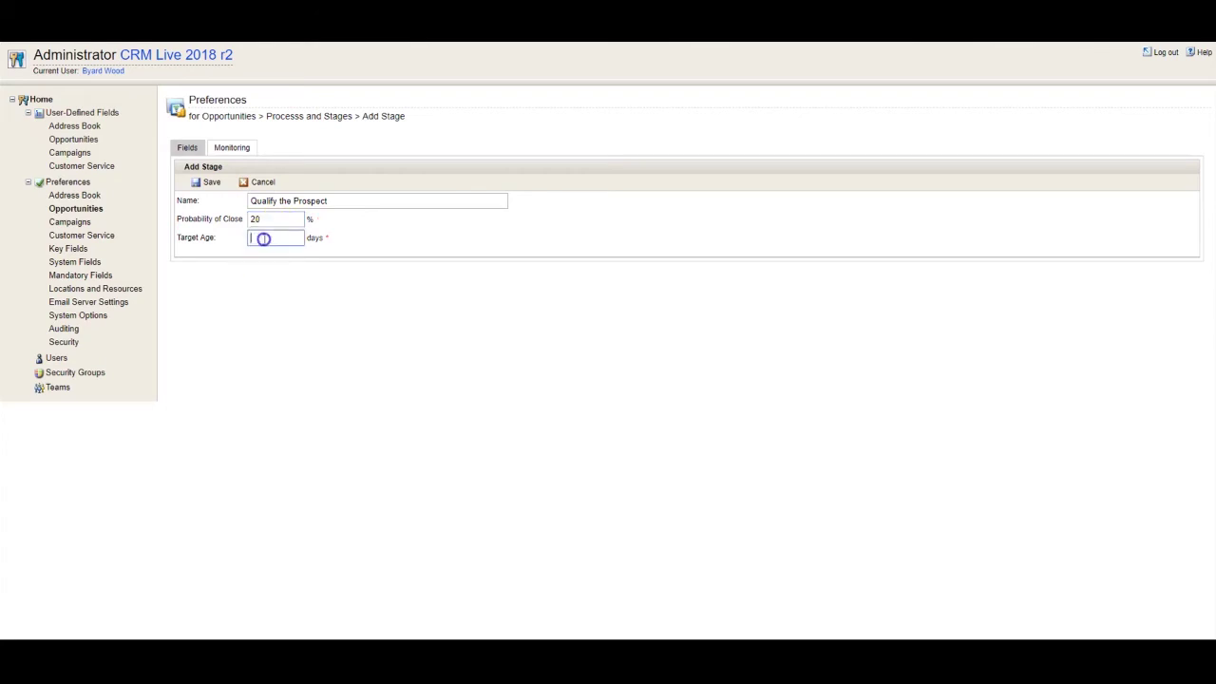
pyautogui.write('5')
pyautogui.click(211, 182)
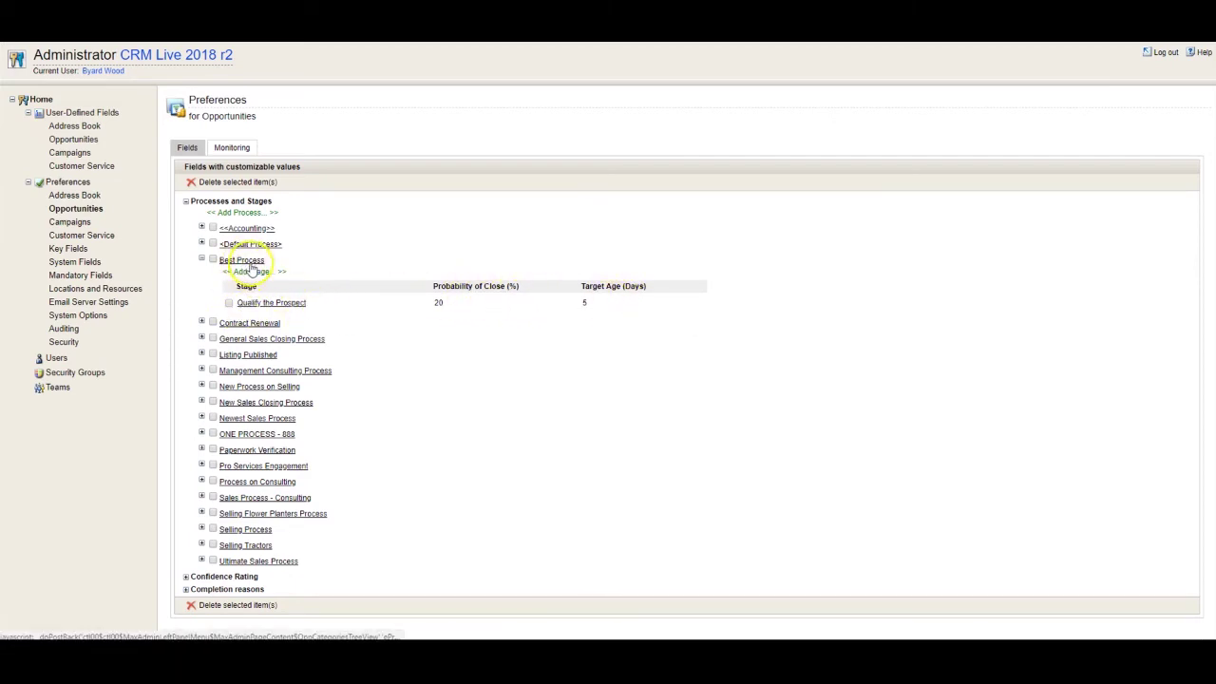
# Examine the stages, close probabilities and target ages of the Management Consulting Process and the Default Process
pyautogui.click(202, 371)
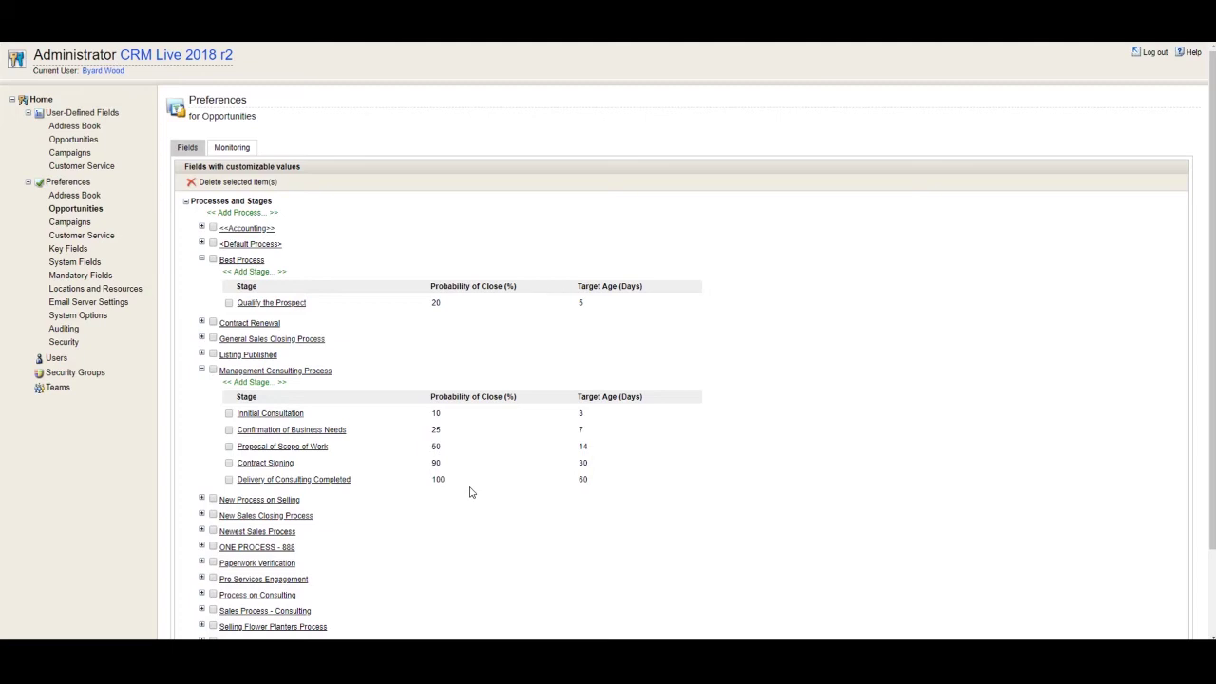
pyautogui.click(202, 243)
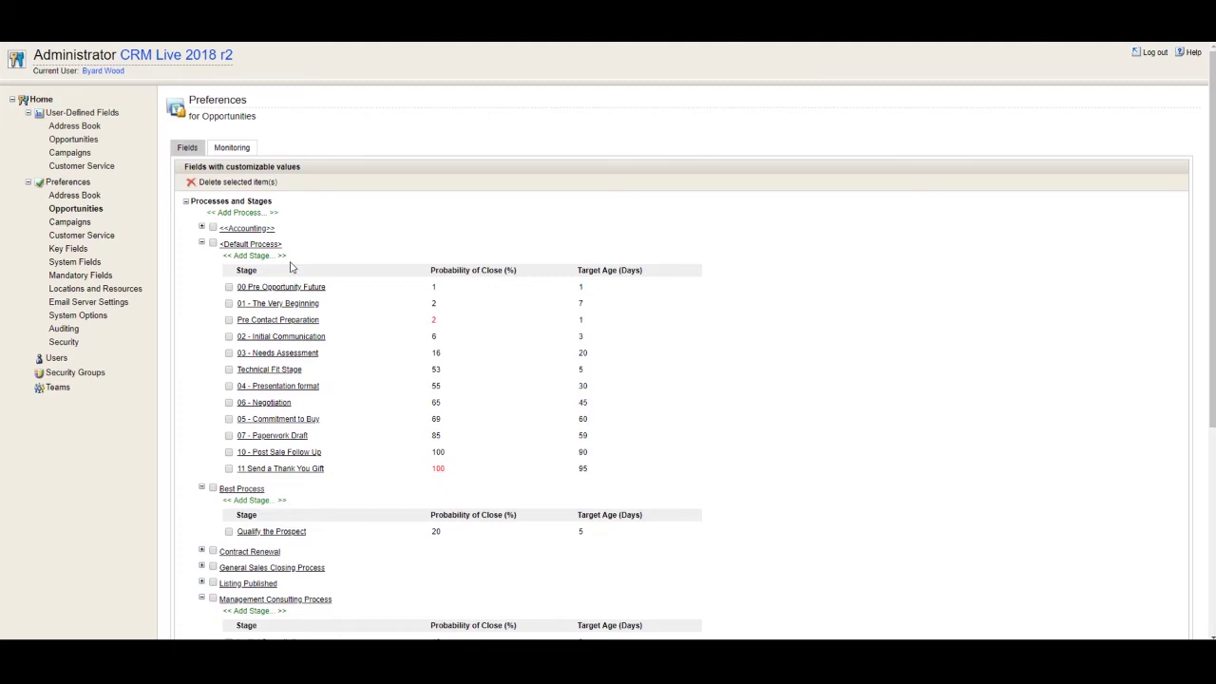
pyautogui.click(201, 244)
pyautogui.click(185, 207)
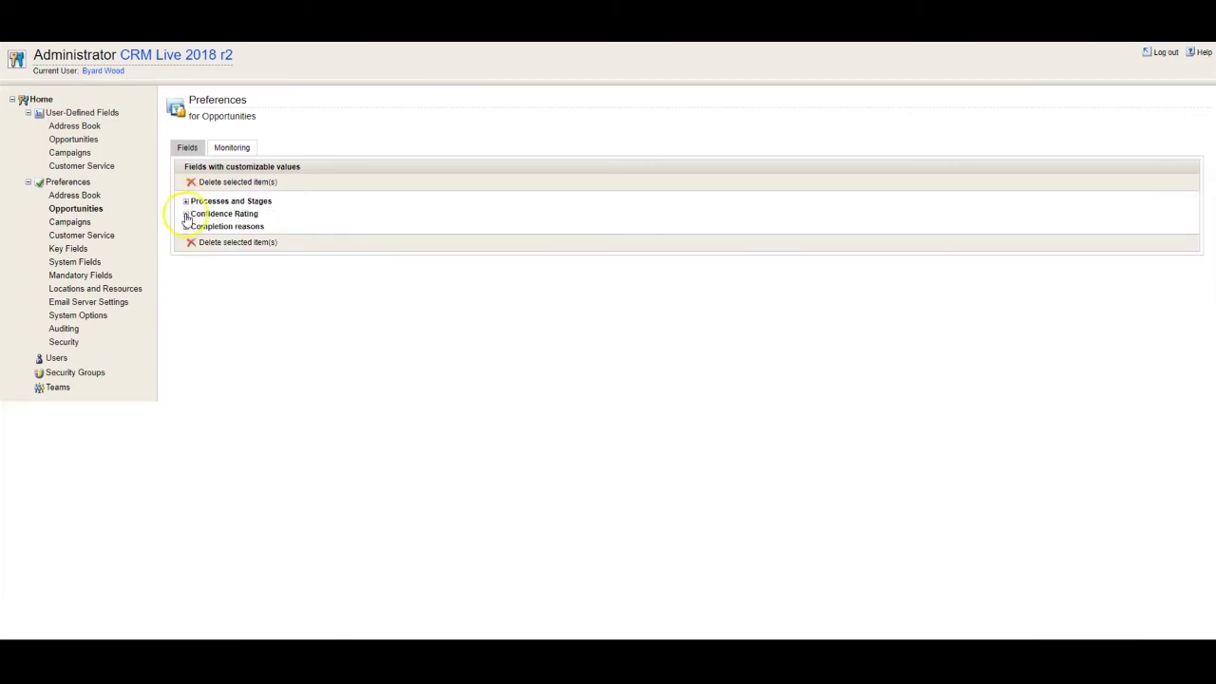
# Review the customizable confidence rating values and the win and loss completion reasons for opportunities
pyautogui.click(186, 214)
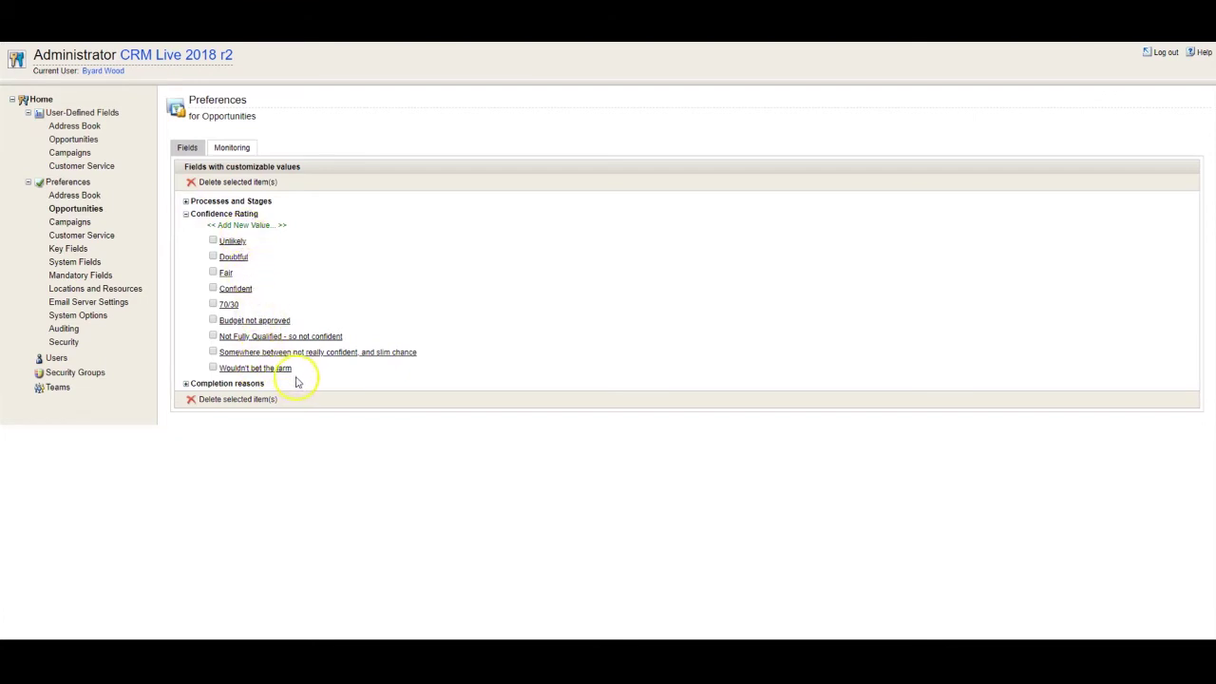
pyautogui.click(186, 215)
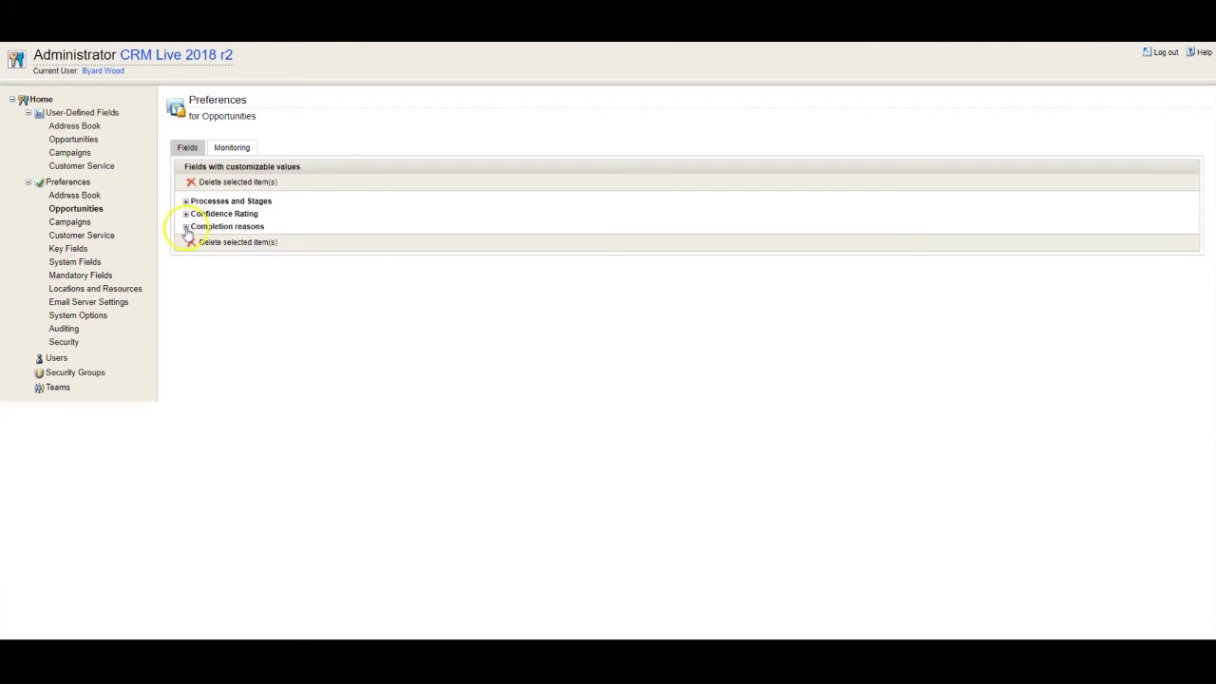
pyautogui.click(186, 227)
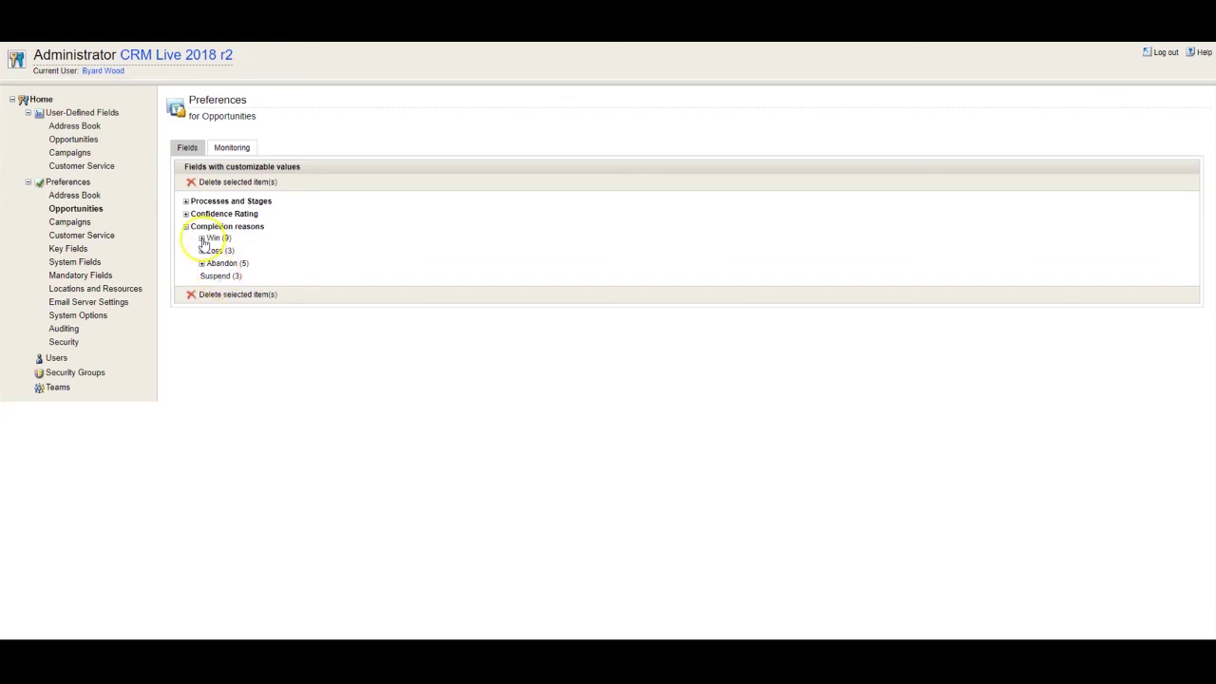
pyautogui.click(201, 238)
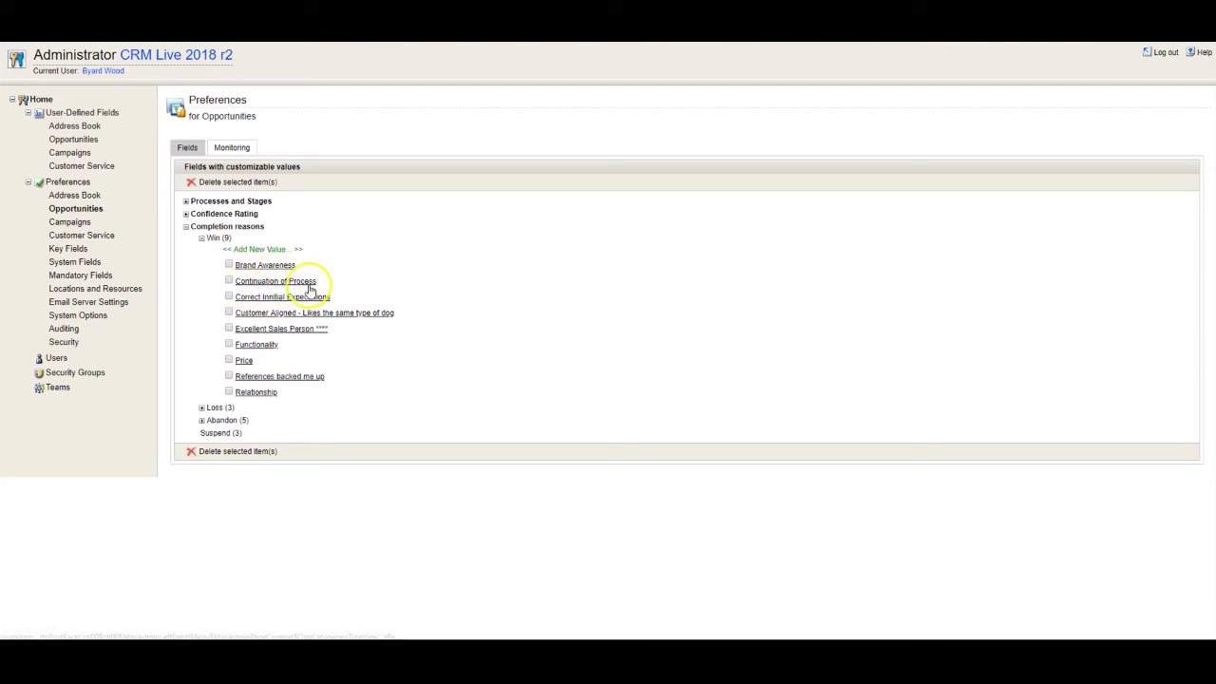
pyautogui.click(202, 238)
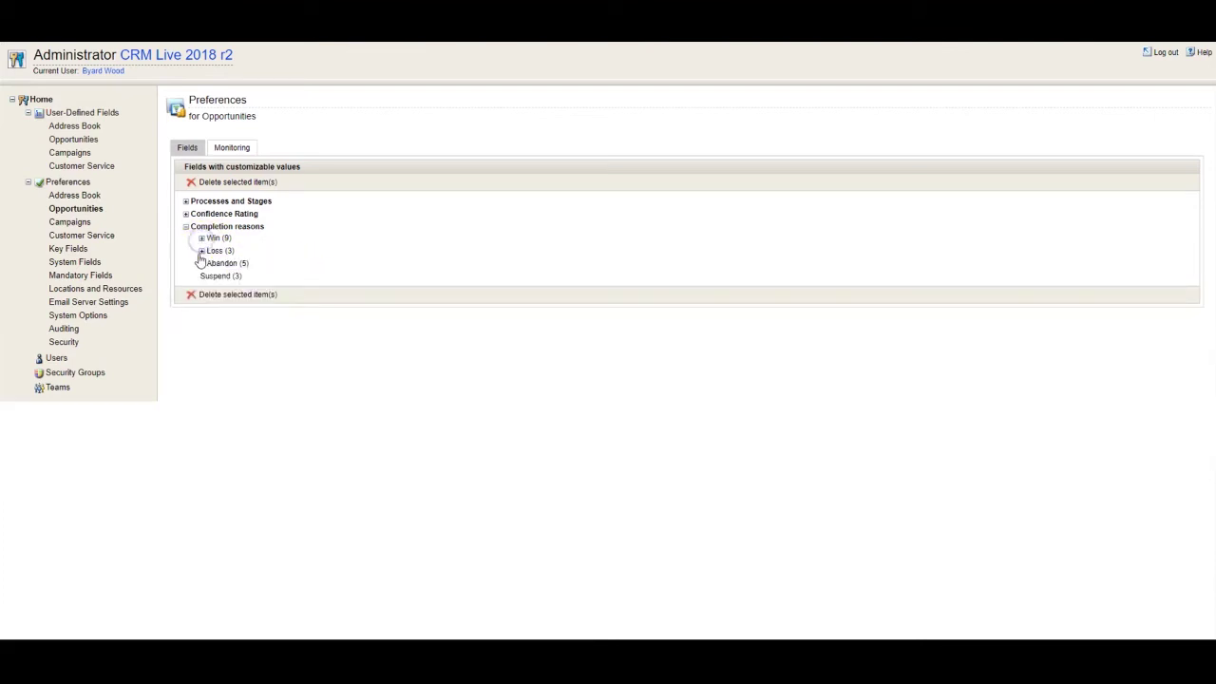
pyautogui.click(201, 250)
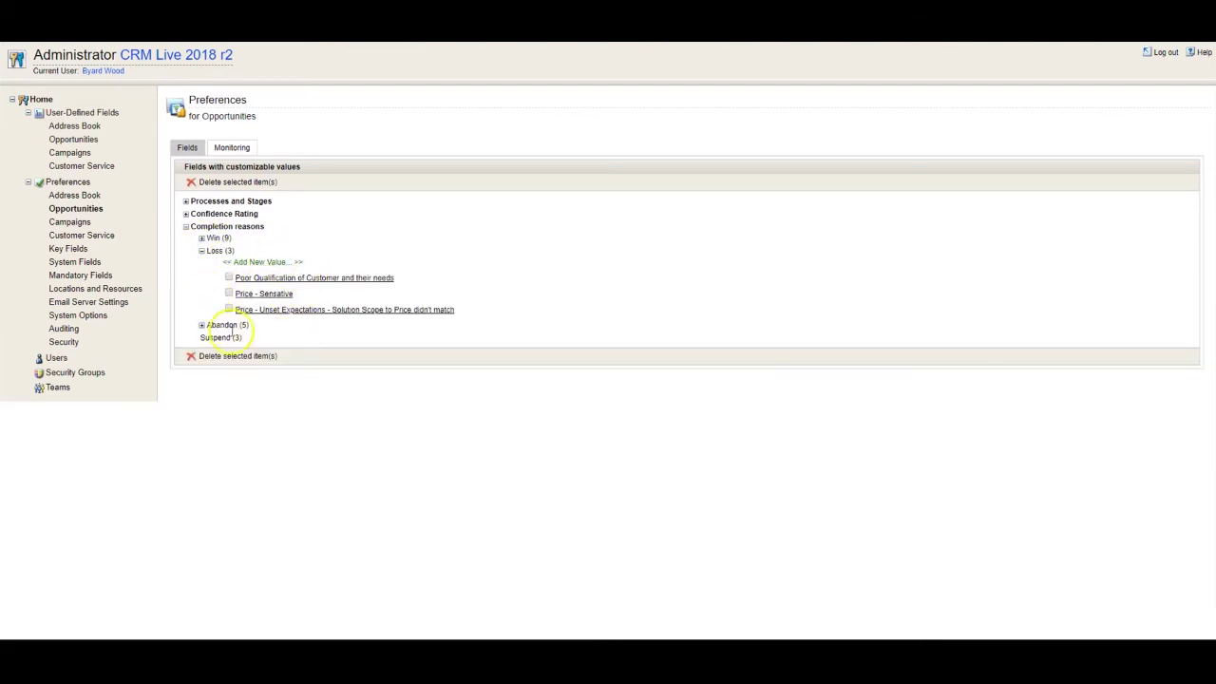
pyautogui.click(202, 251)
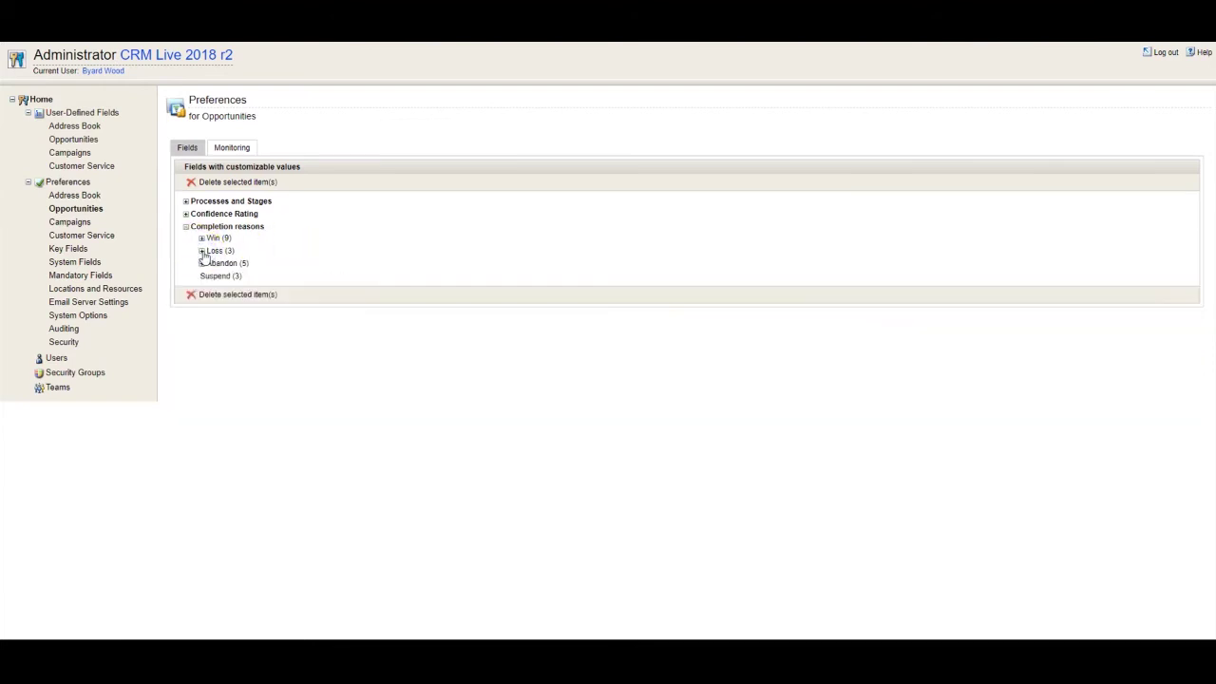
pyautogui.click(186, 226)
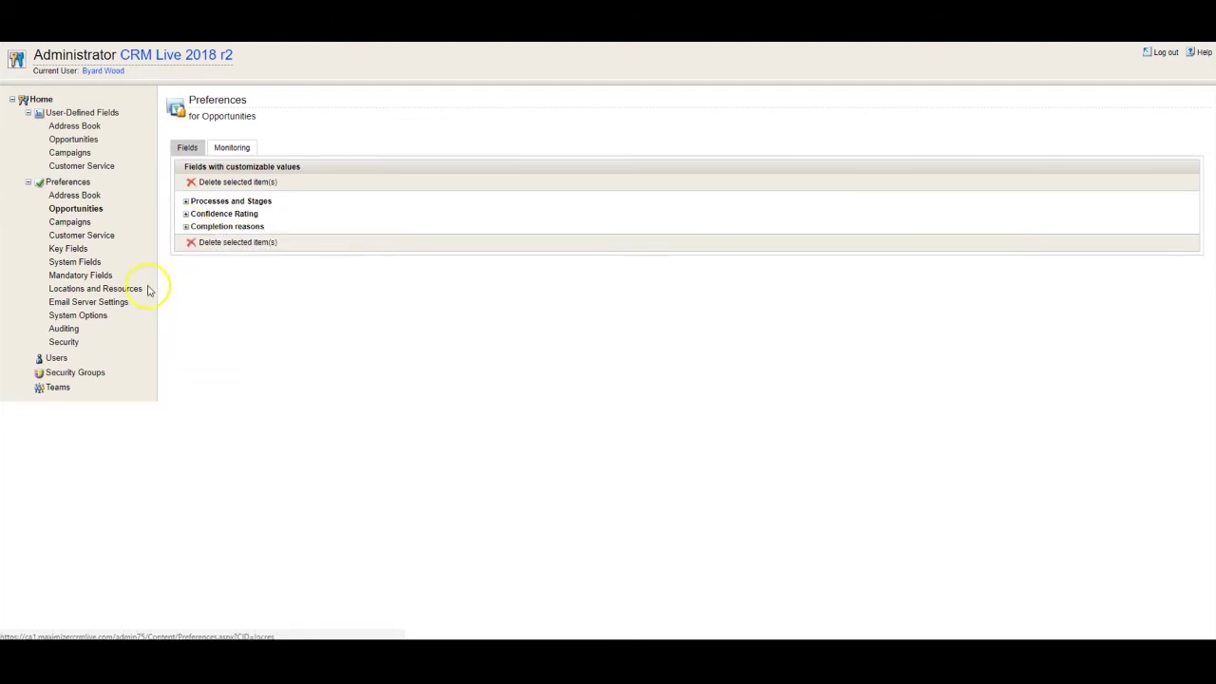
# Open the System Fields preferences and examine the opportunity documents and opportunity notes categories
pyautogui.click(76, 262)
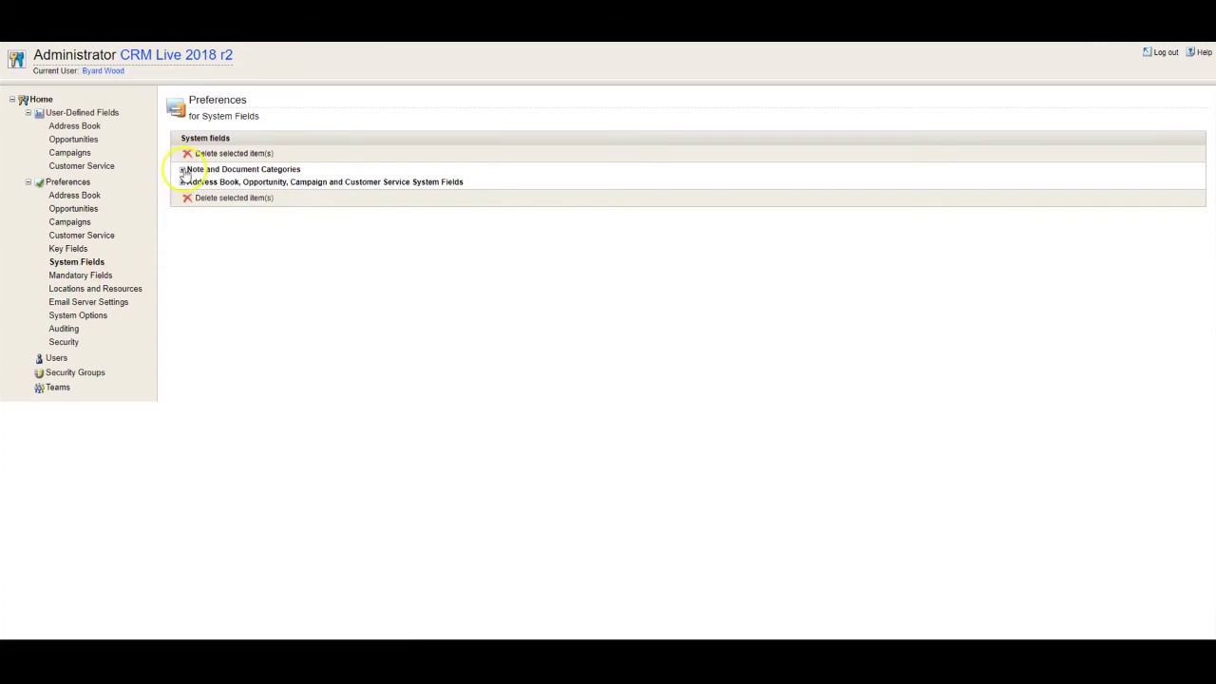
pyautogui.click(183, 170)
pyautogui.click(198, 271)
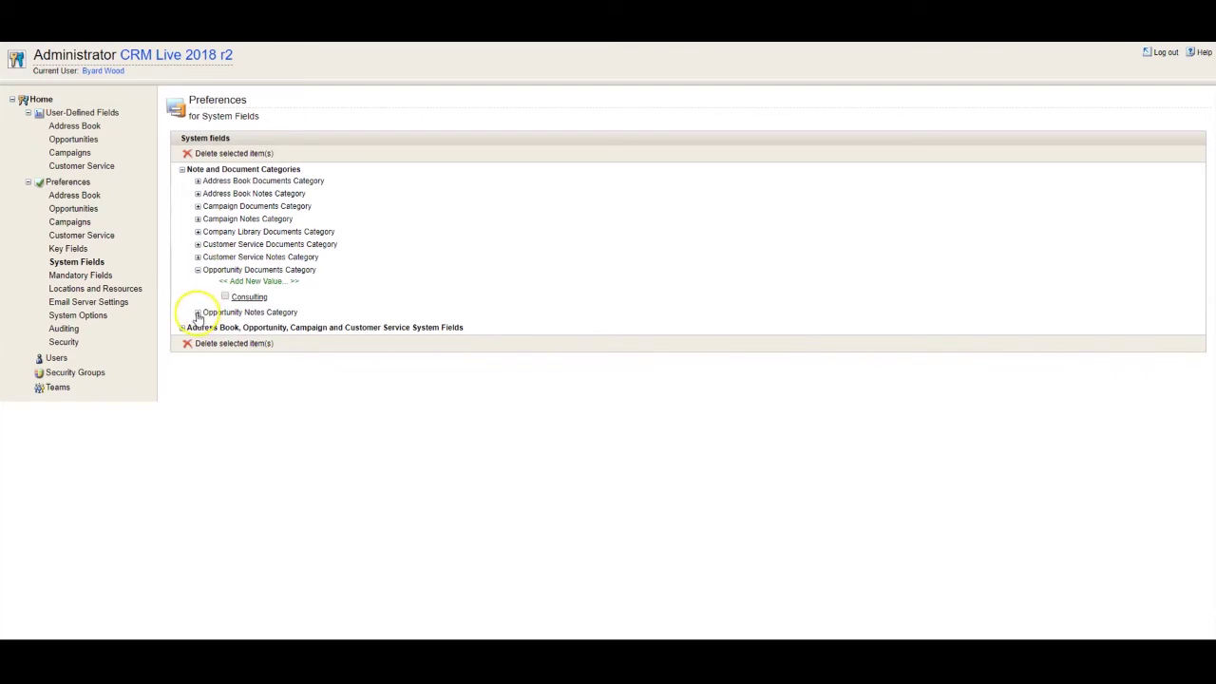
pyautogui.click(197, 313)
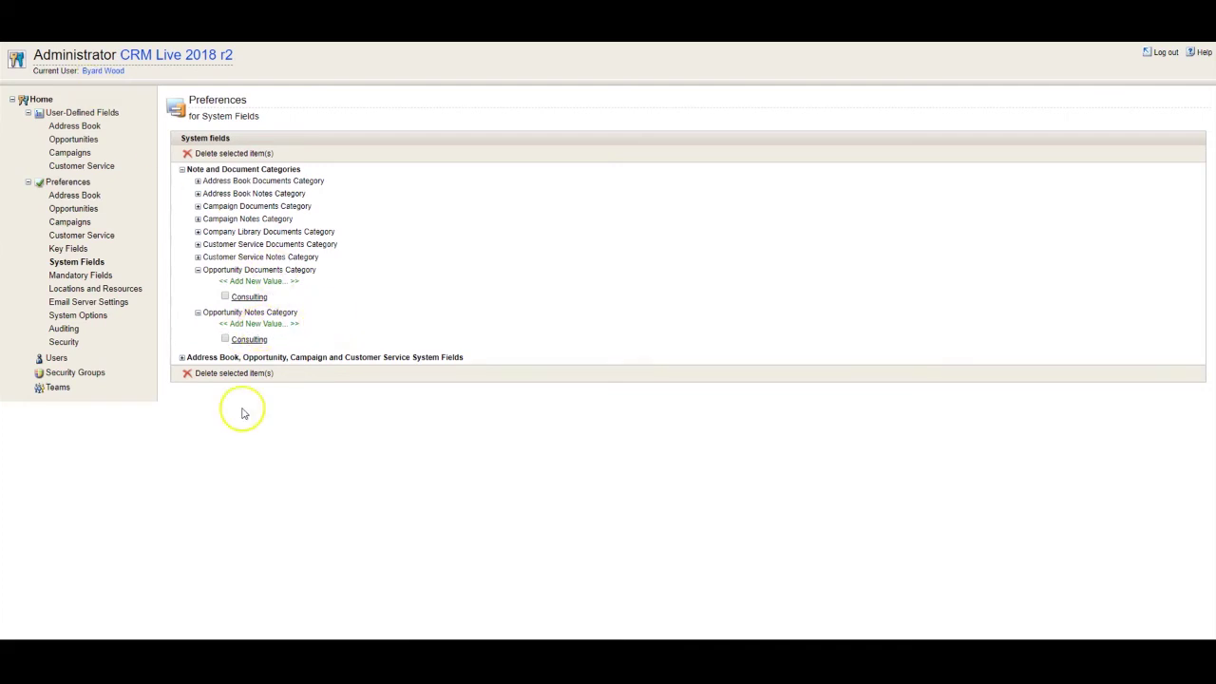
# Add a sales team named North Sales Team to the team list and save it
pyautogui.click(59, 388)
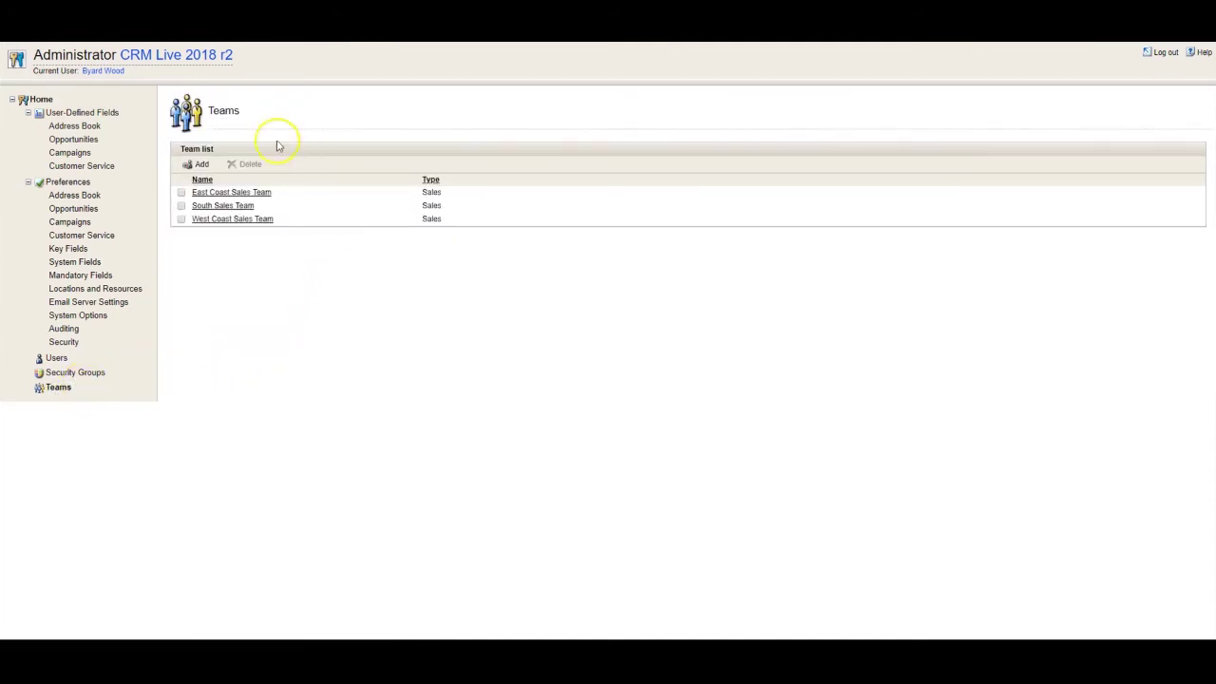
pyautogui.click(201, 166)
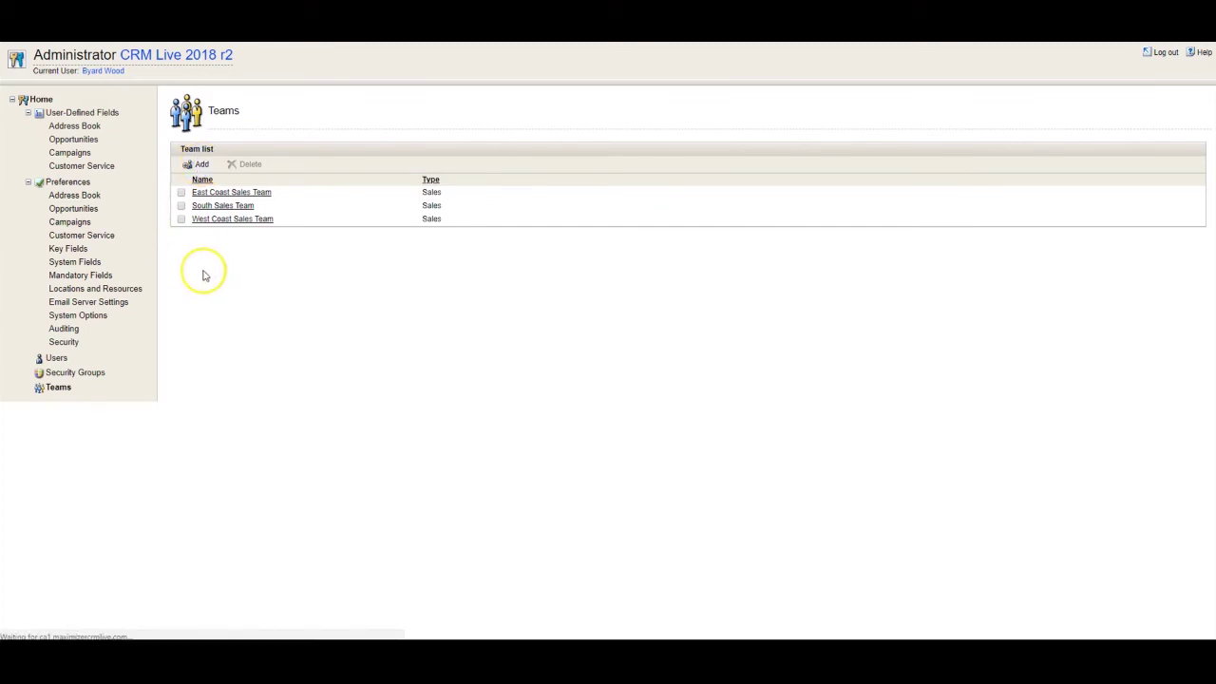
pyautogui.write('North Sales Team')
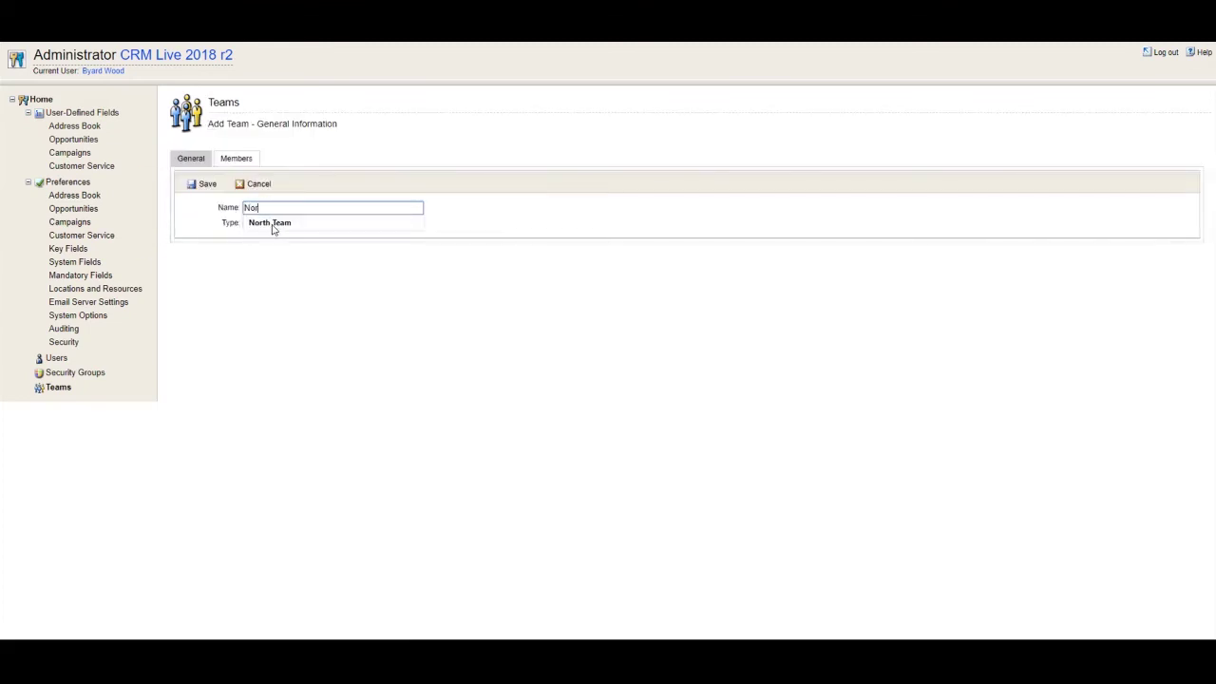
pyautogui.click(203, 184)
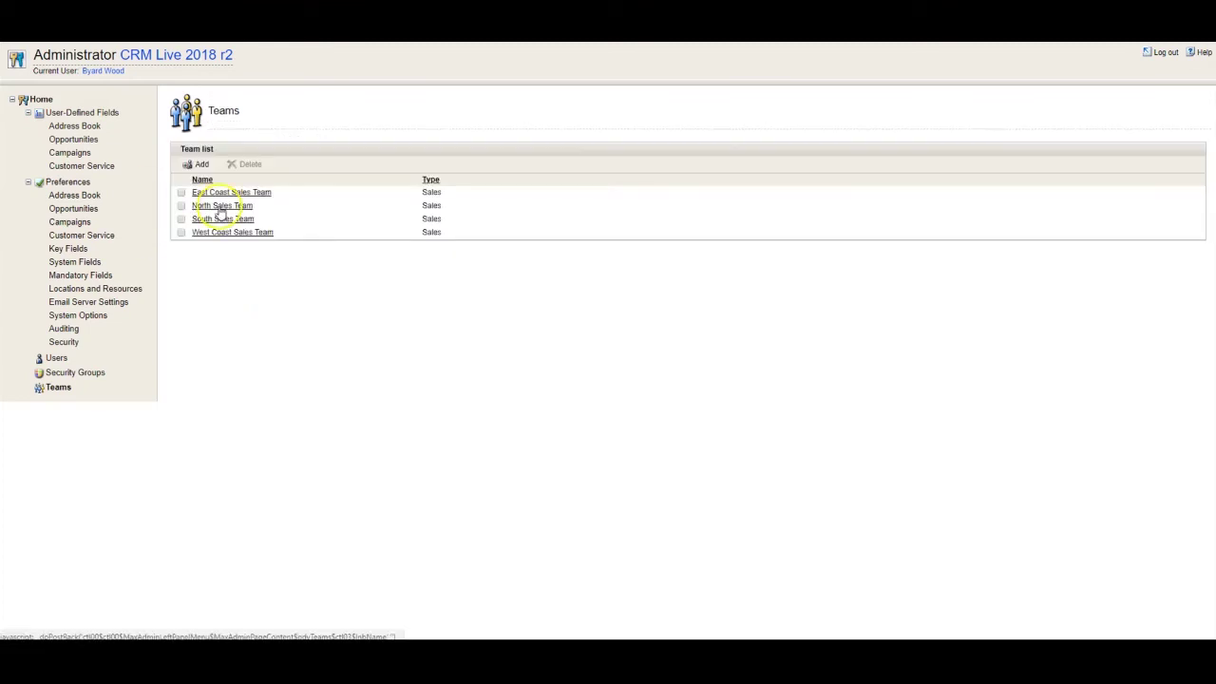
# Add four users as members of the North Sales Team and set the first member's status to Leader
pyautogui.click(221, 205)
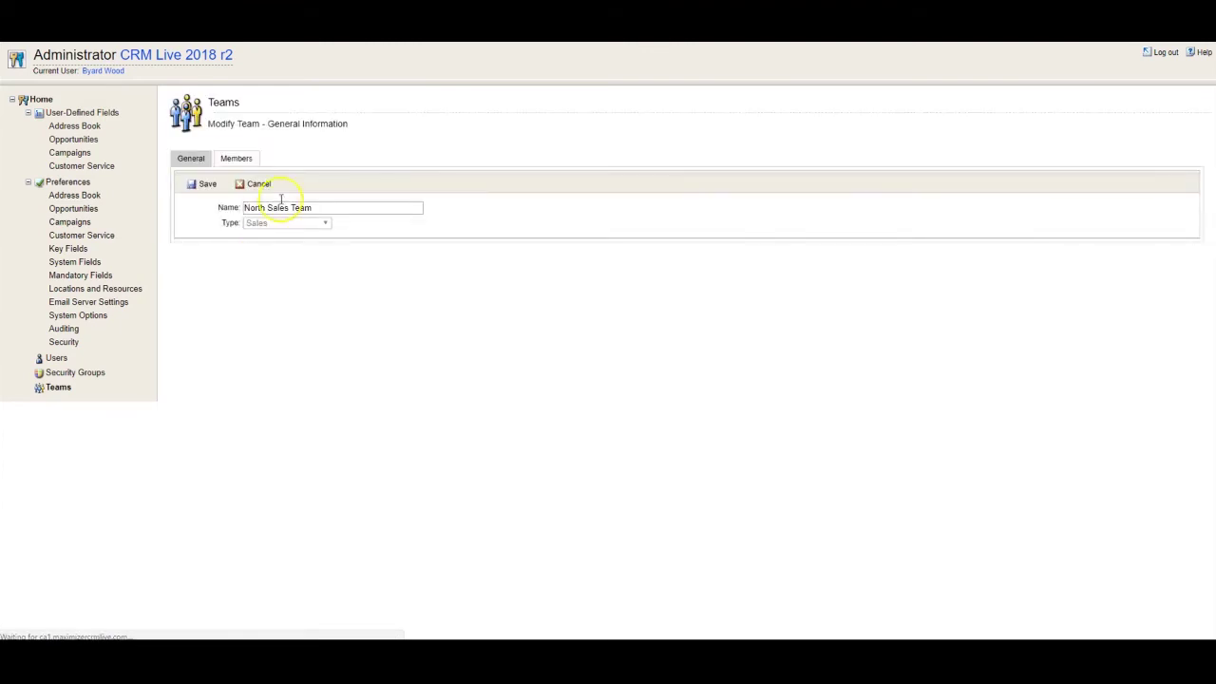
pyautogui.click(237, 160)
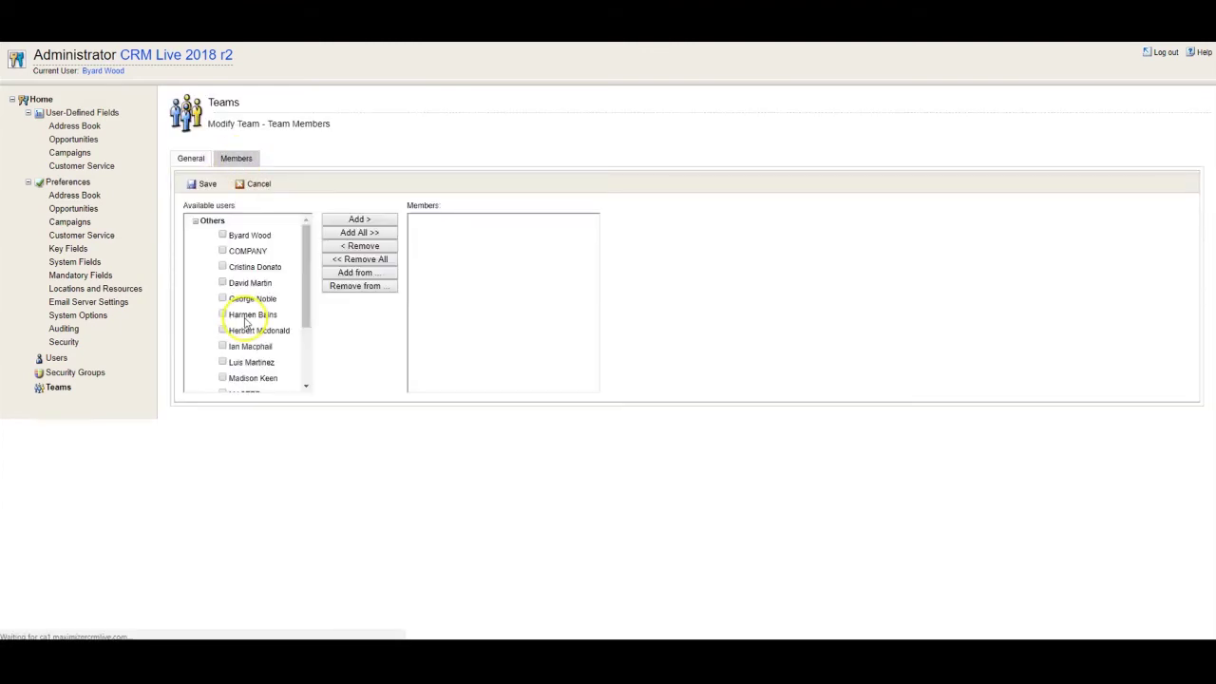
pyautogui.click(222, 236)
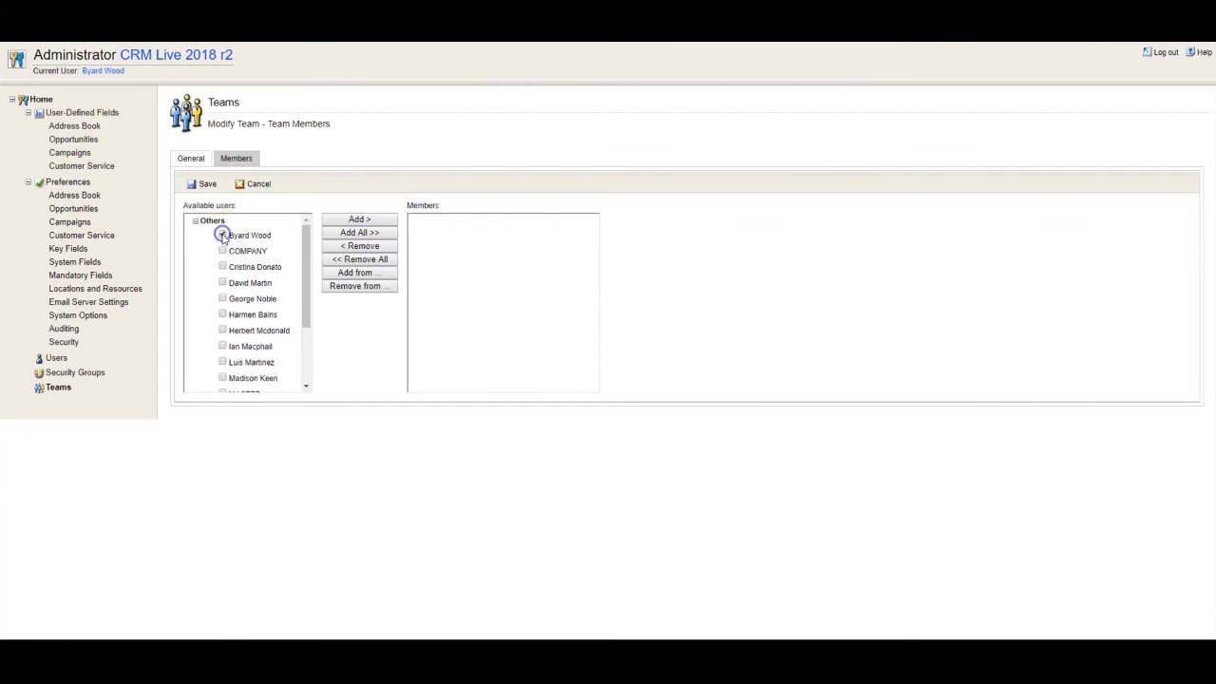
pyautogui.click(223, 267)
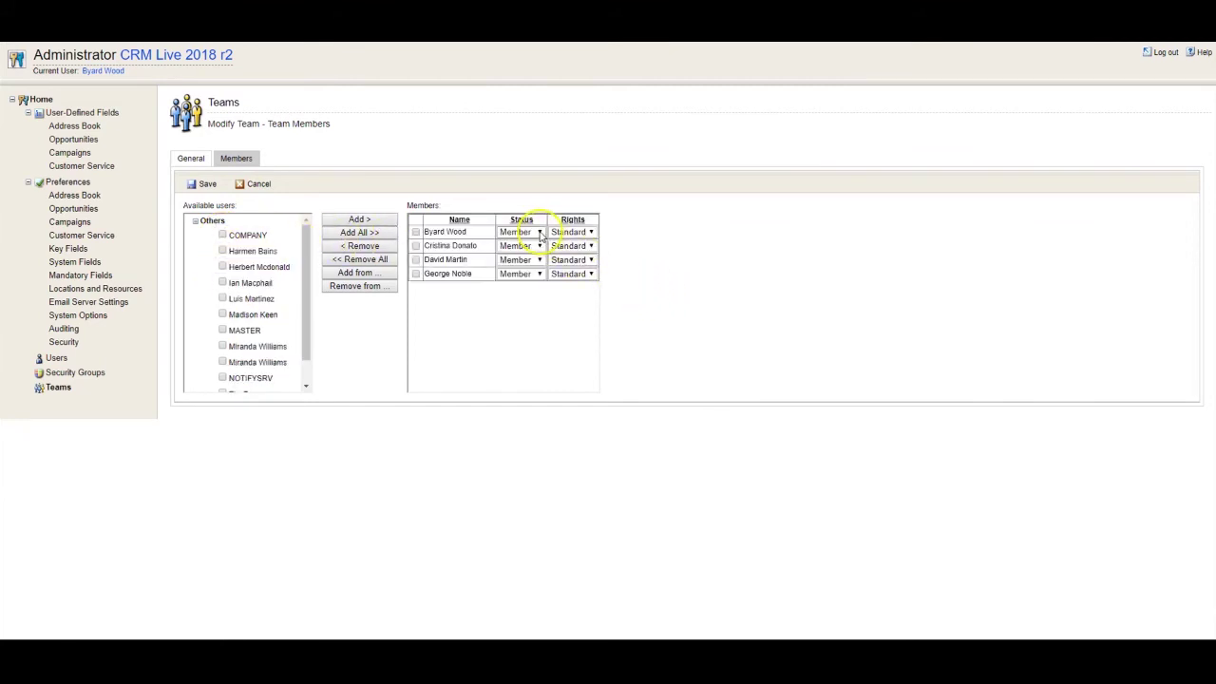
pyautogui.click(539, 233)
pyautogui.click(533, 275)
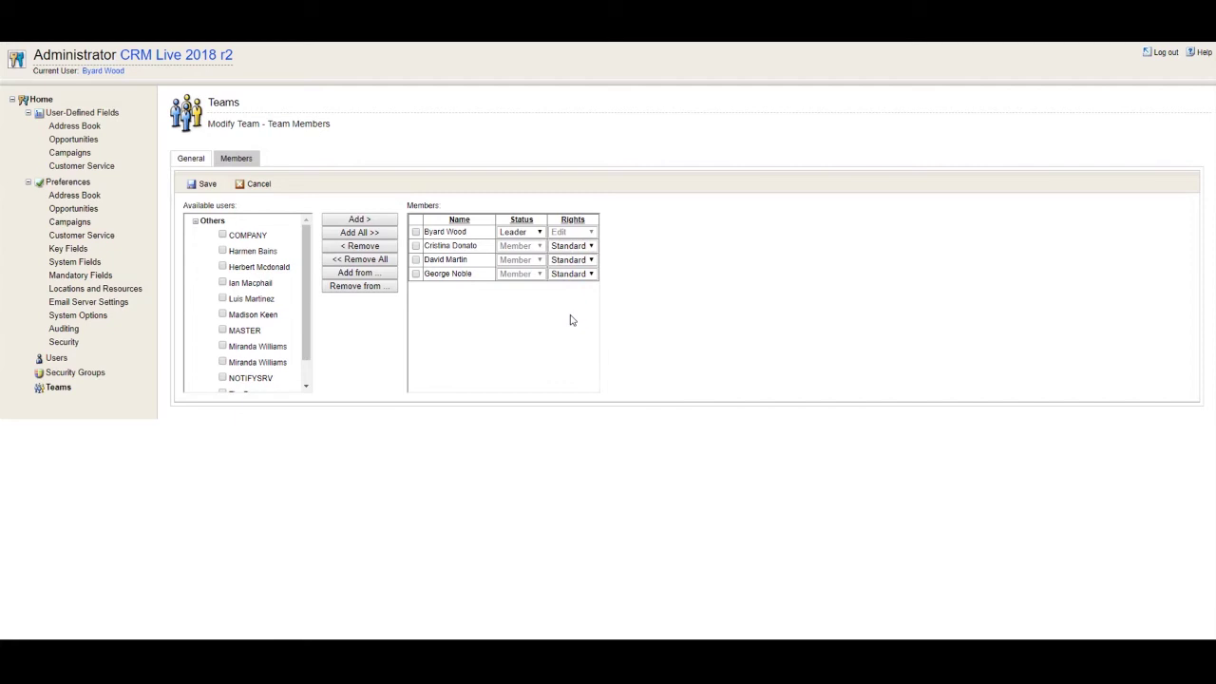
# Set the team rights of the second member to Edit and of the third member to Audit
pyautogui.click(589, 245)
pyautogui.click(566, 260)
pyautogui.click(591, 260)
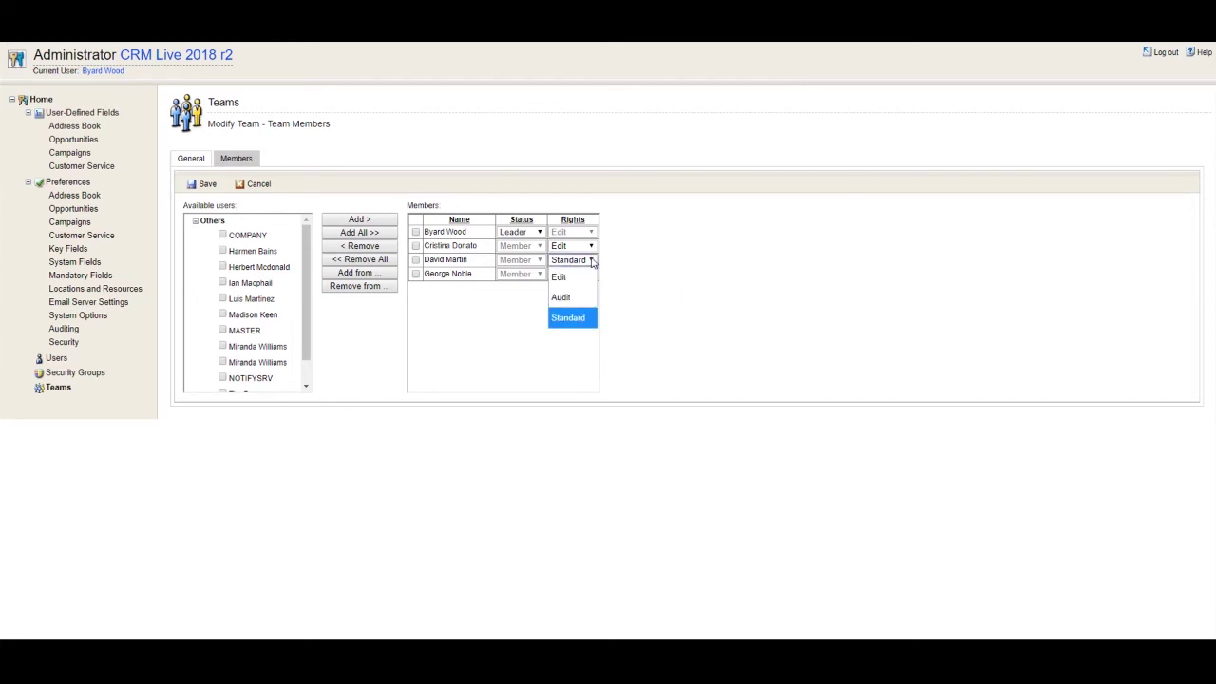
pyautogui.click(562, 298)
pyautogui.click(641, 298)
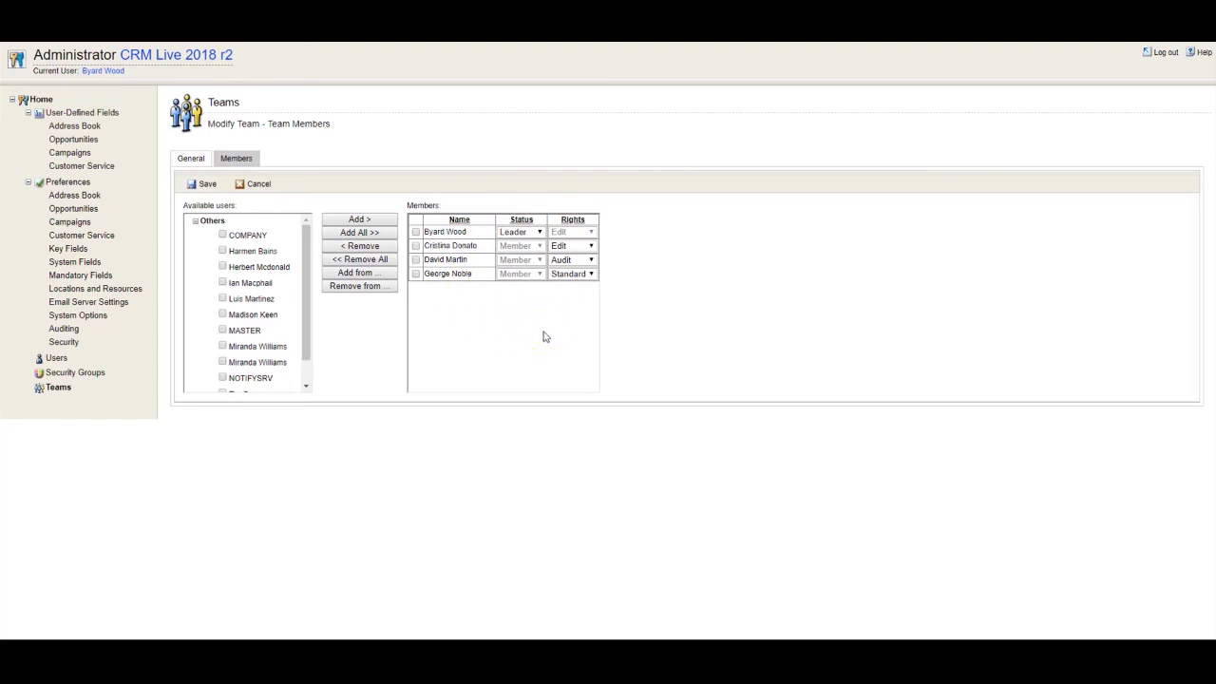
# Change the first team member's status to Member and save the North Sales Team
pyautogui.click(532, 245)
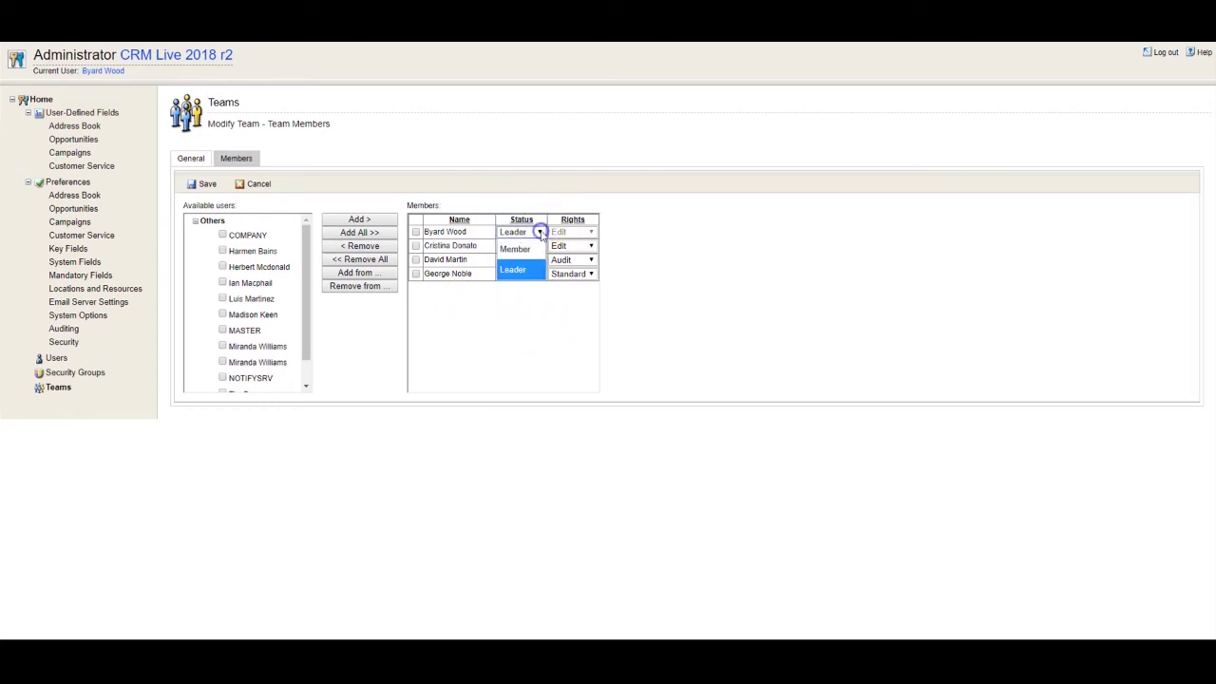
pyautogui.click(529, 252)
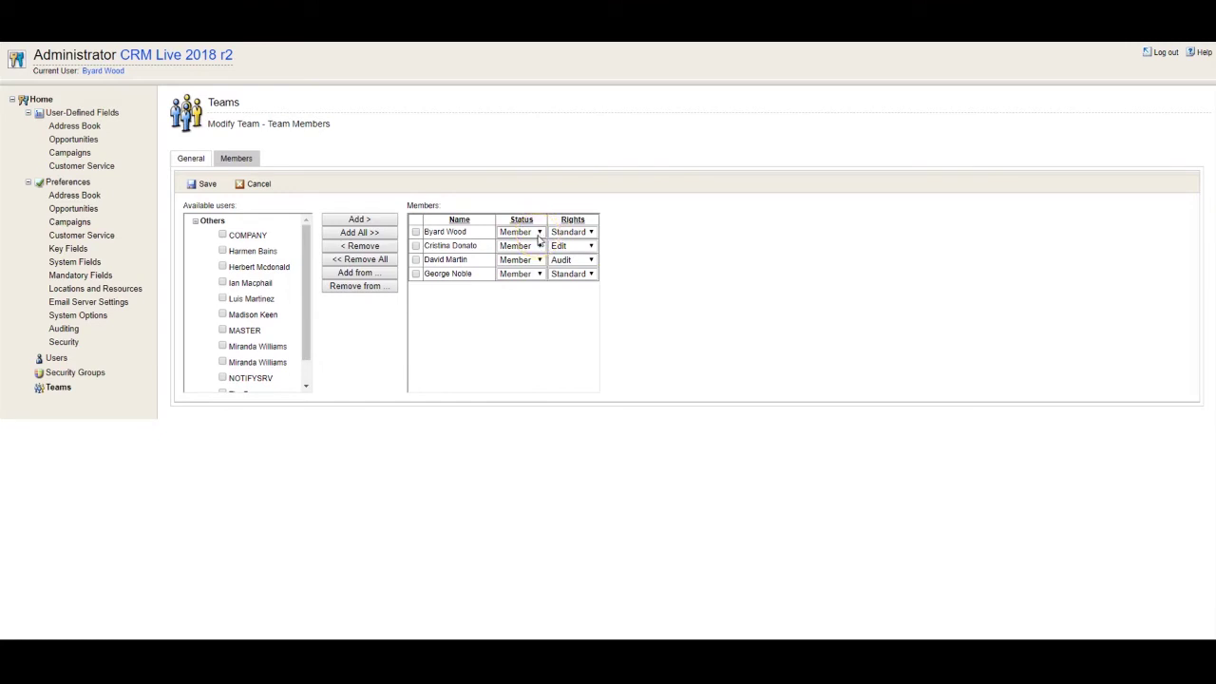
pyautogui.click(202, 184)
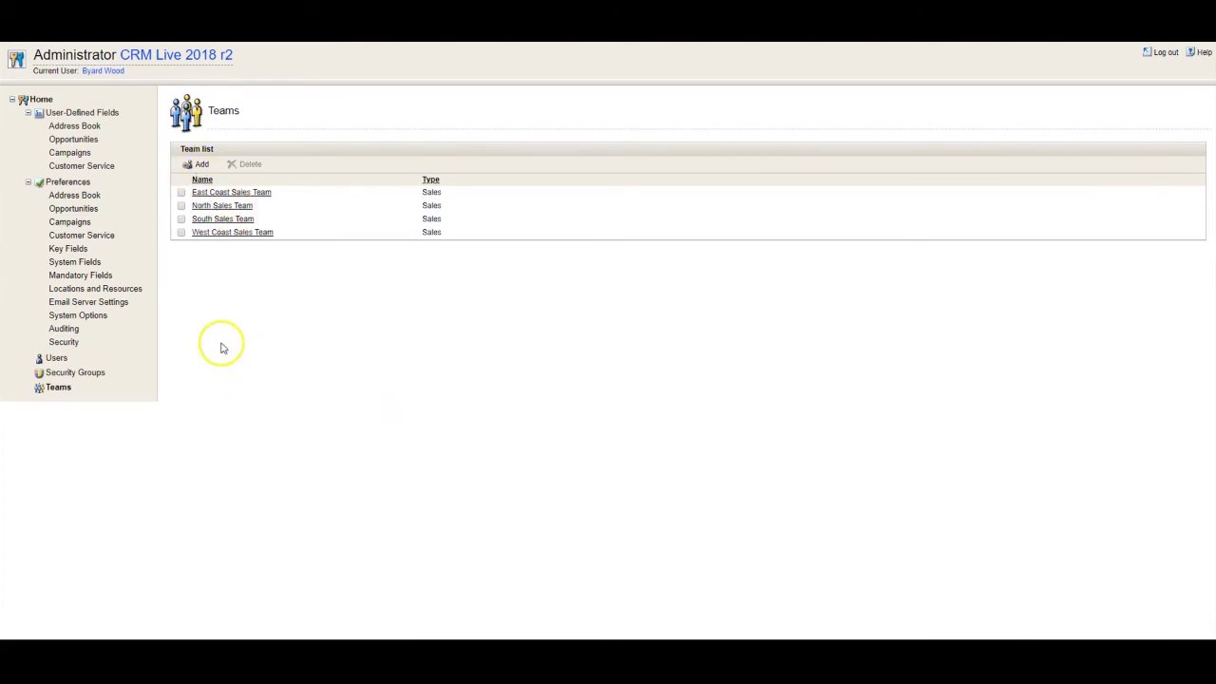
# Open the fifth user in the Users list and examine the access rights, privileges and roles
pyautogui.click(55, 362)
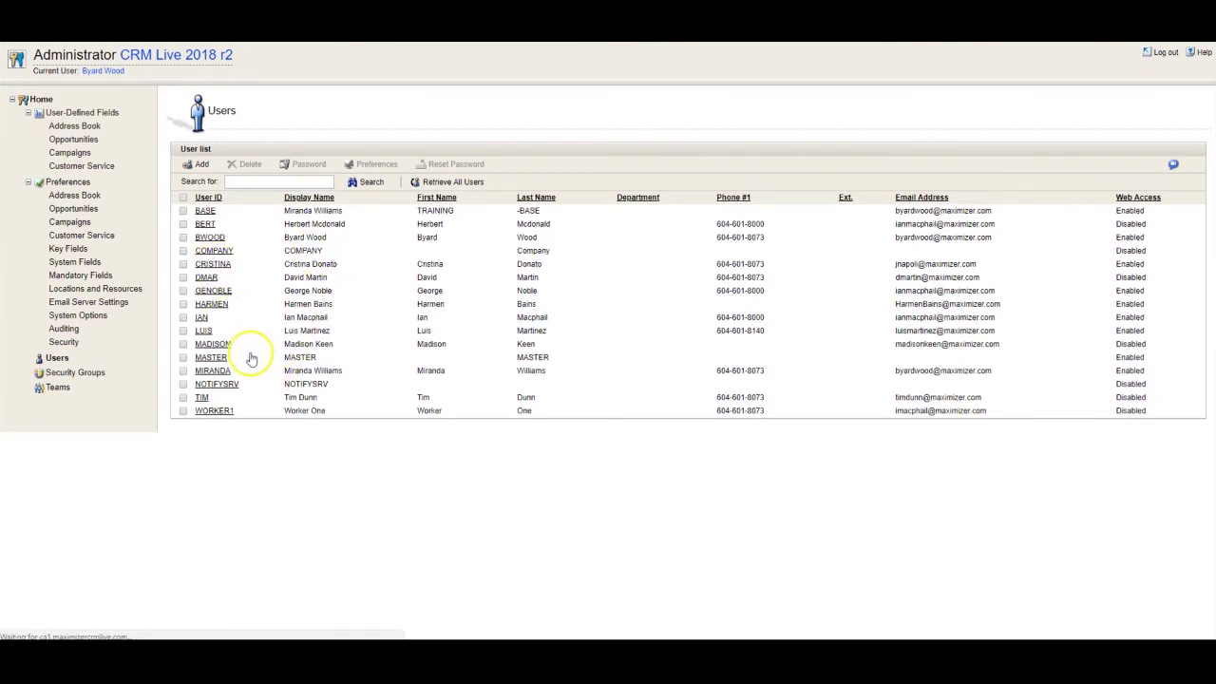
pyautogui.click(235, 162)
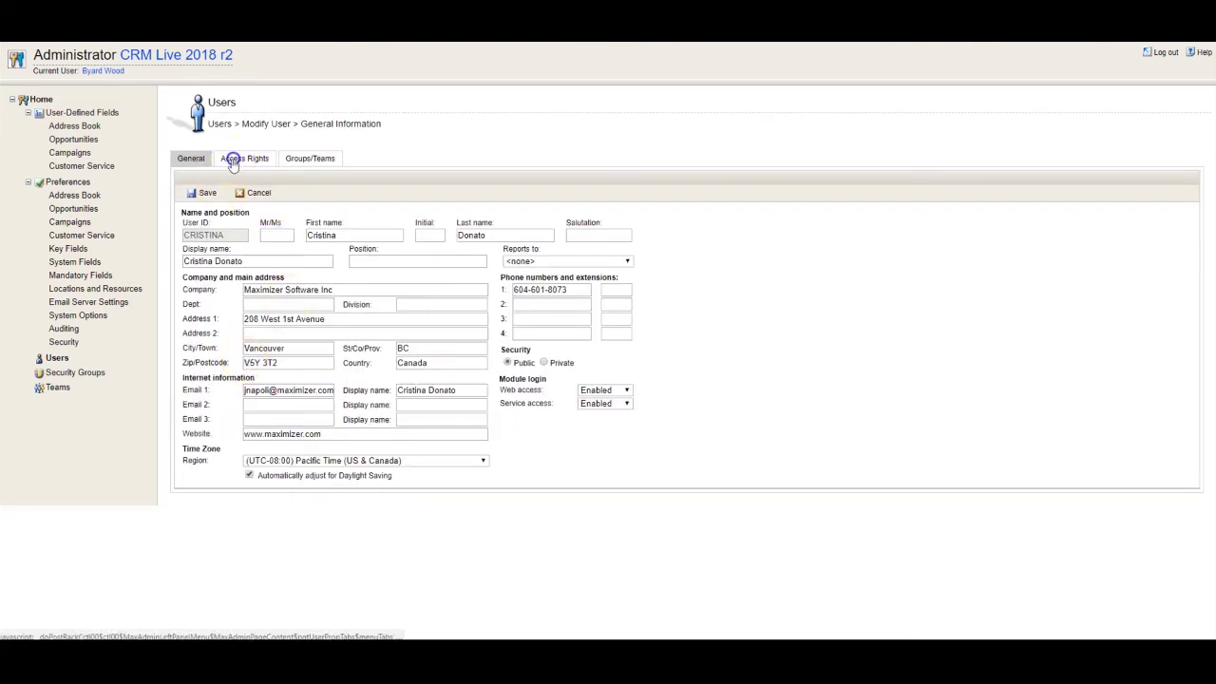
pyautogui.click(244, 193)
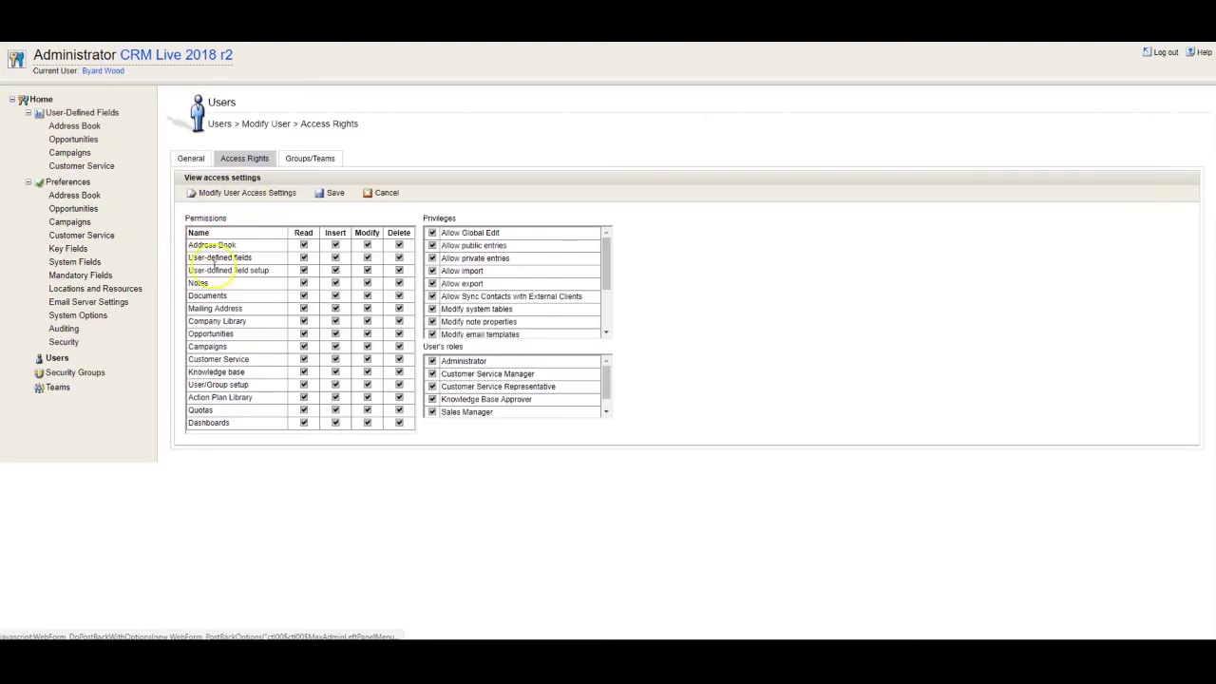
pyautogui.moveTo(606, 249); pyautogui.dragTo(611, 313)
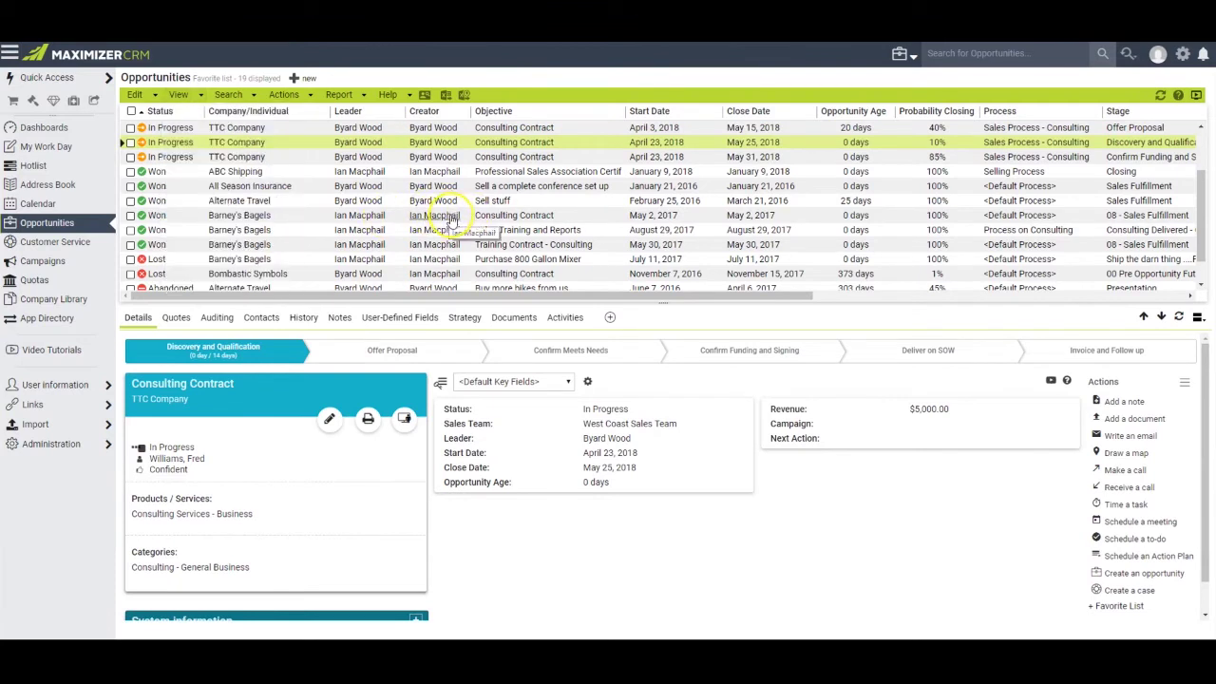
# Open the TTC Company Consulting Contract opportunity closing May 25, 2018 for editing and set its status to Won
pyautogui.doubleClick(282, 146)
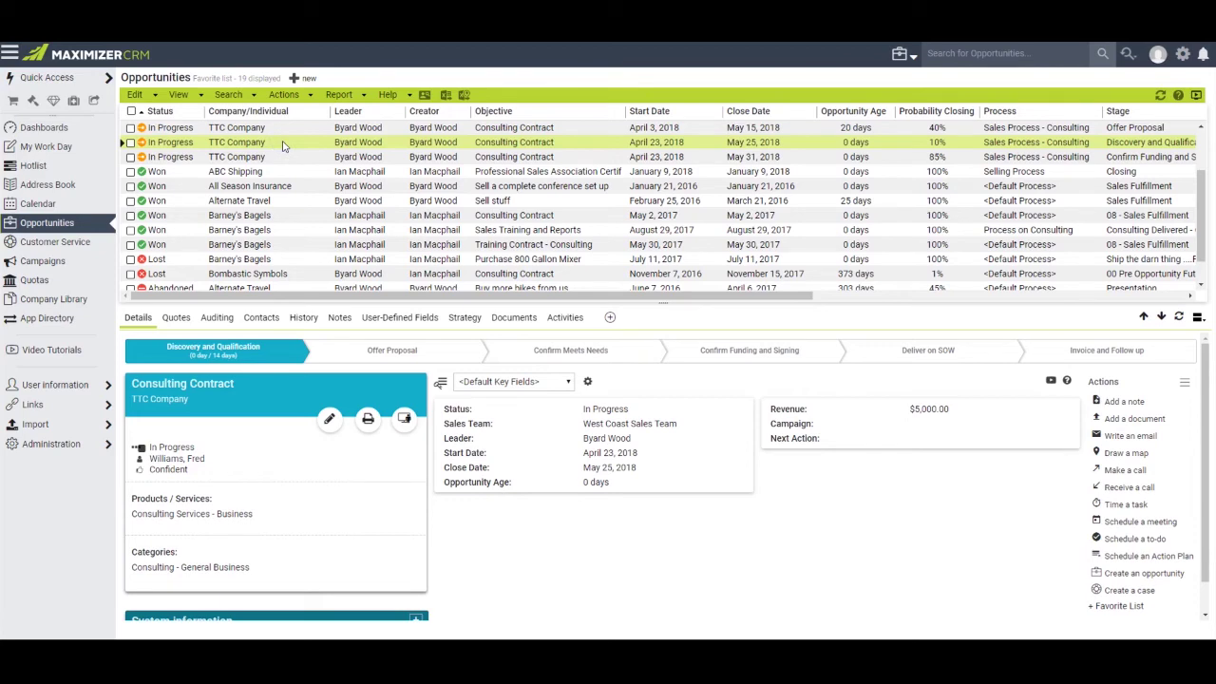
pyautogui.click(329, 423)
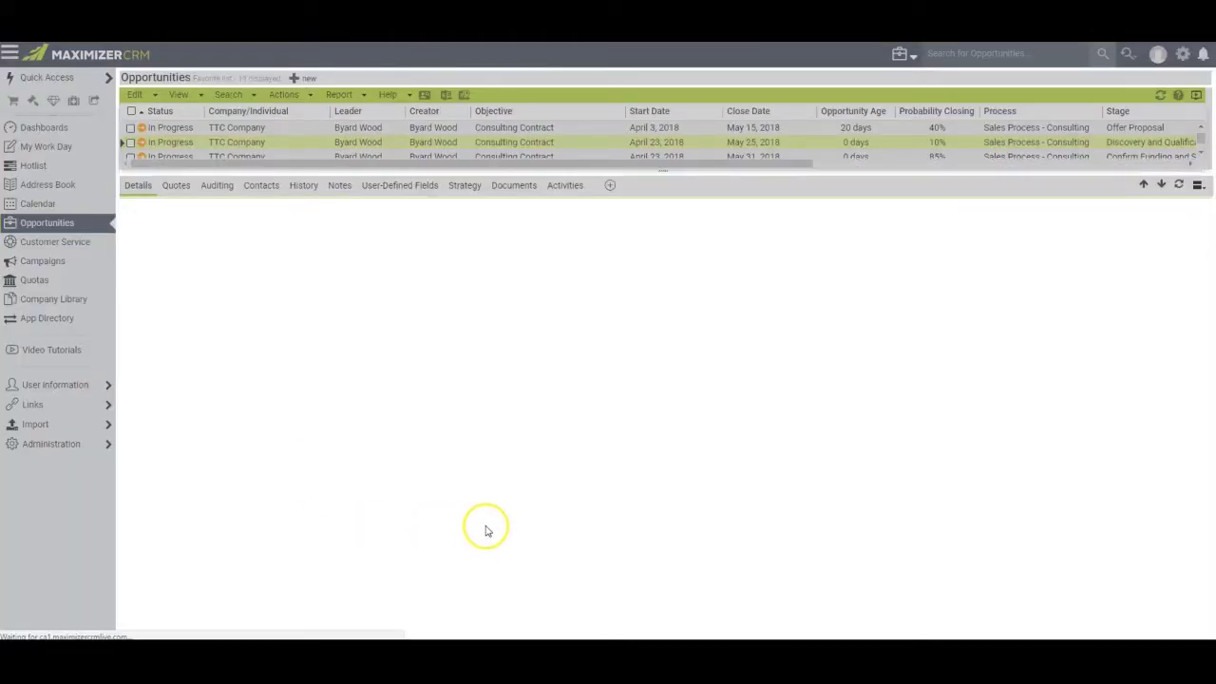
pyautogui.click(445, 530)
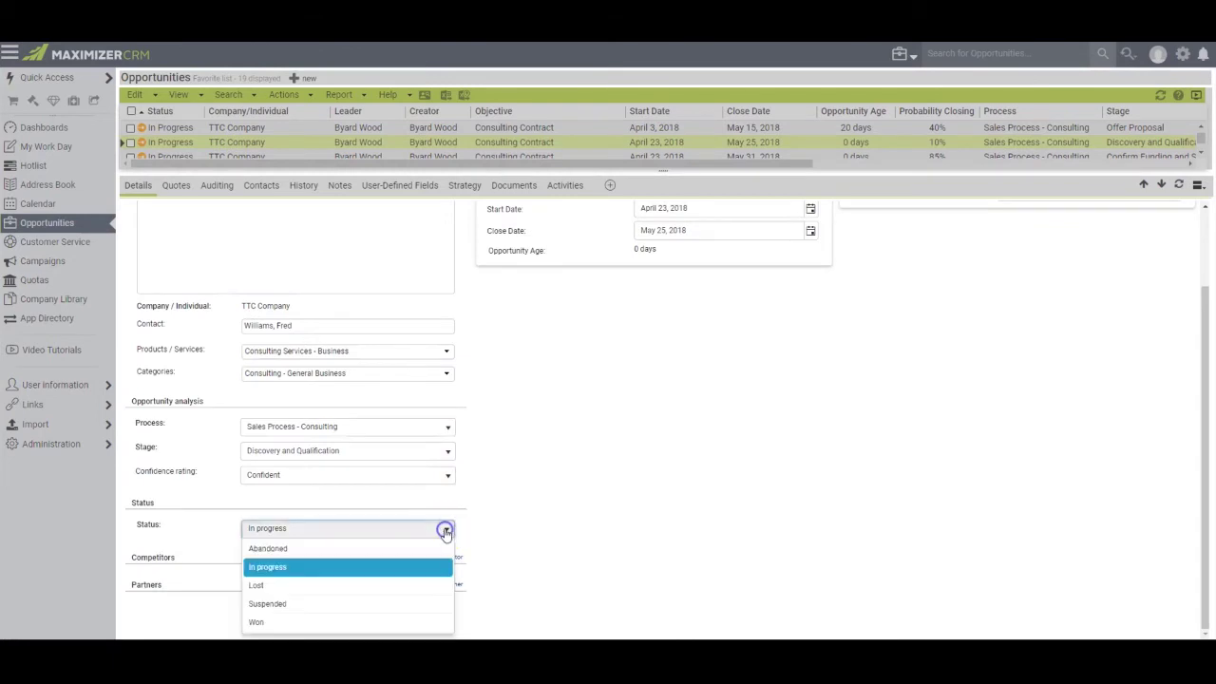
pyautogui.click(307, 621)
pyautogui.scroll(-3, 617, 582)
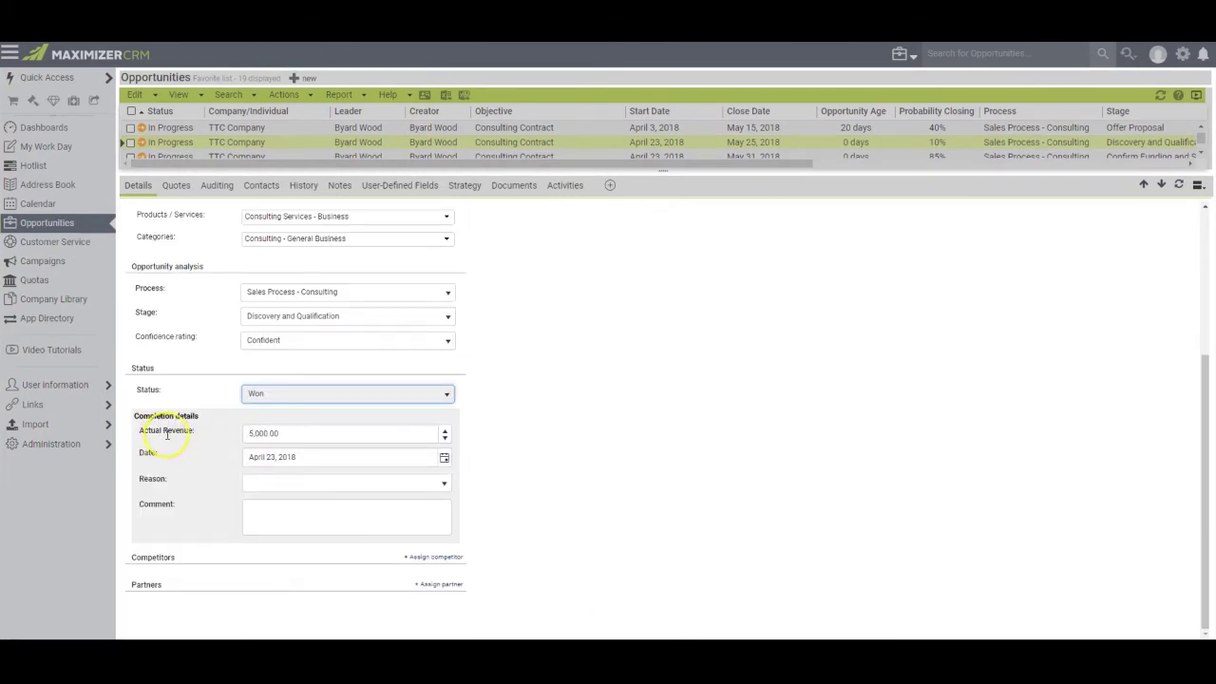
# Set the completion details to an actual revenue of 7,000.00 and the reason Excellent Sales Person ****
pyautogui.click(253, 433)
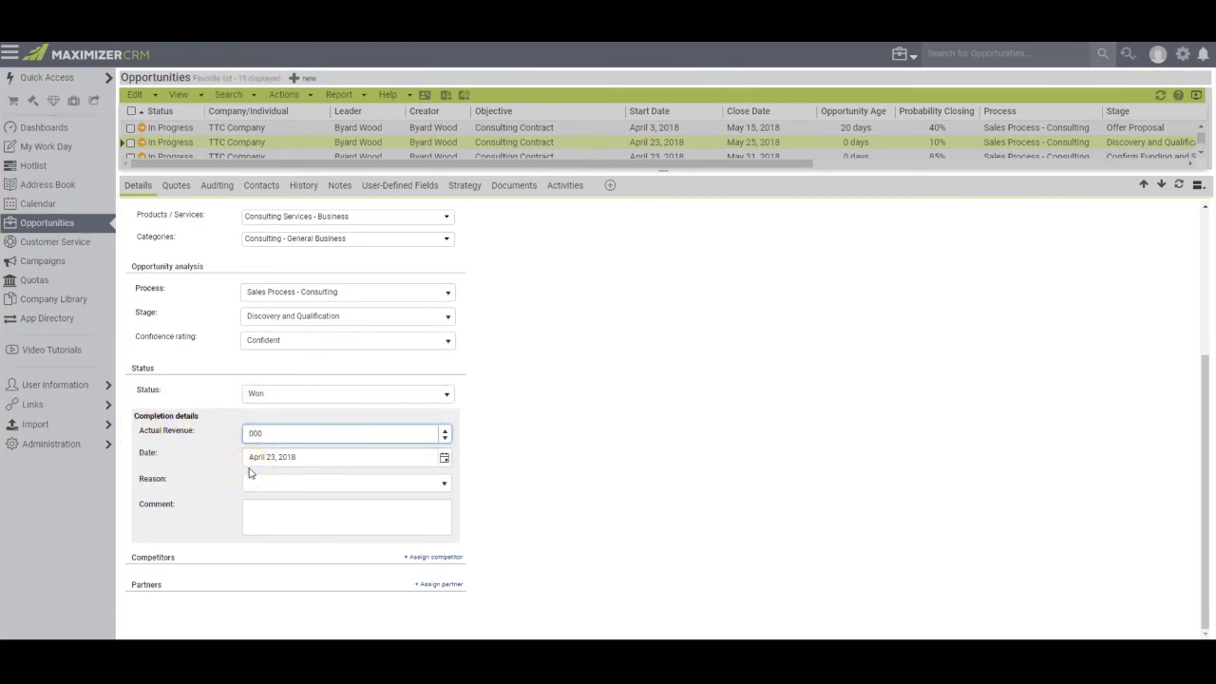
pyautogui.click(302, 485)
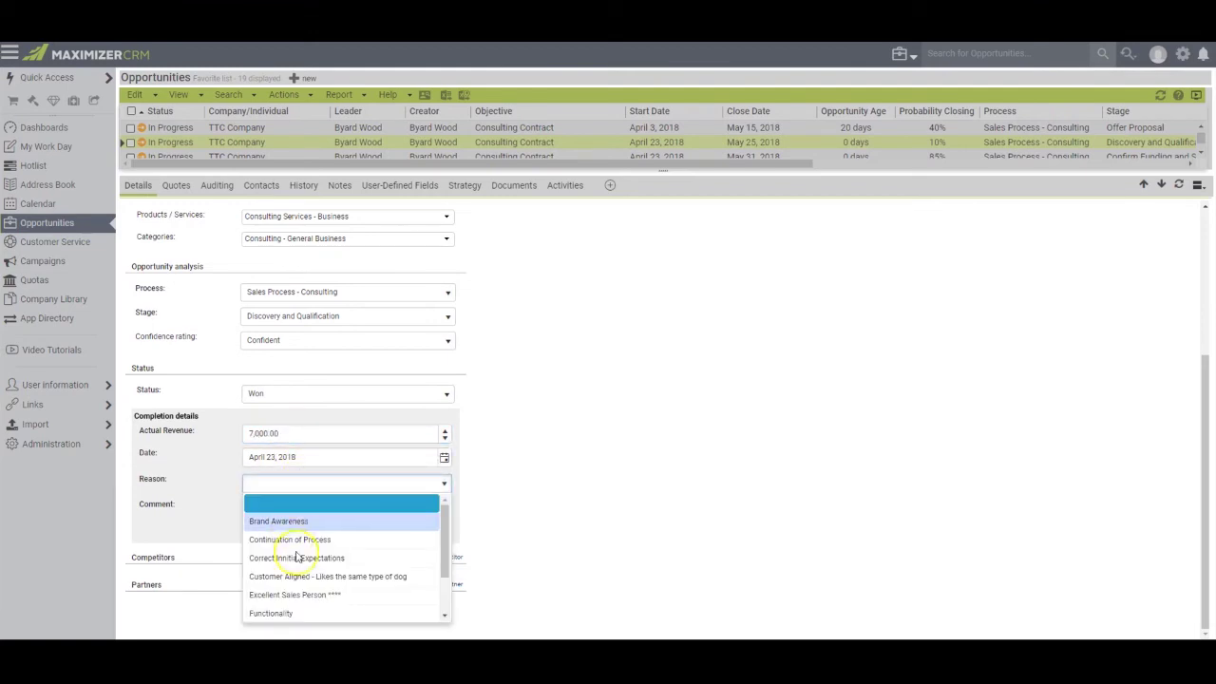
pyautogui.click(273, 594)
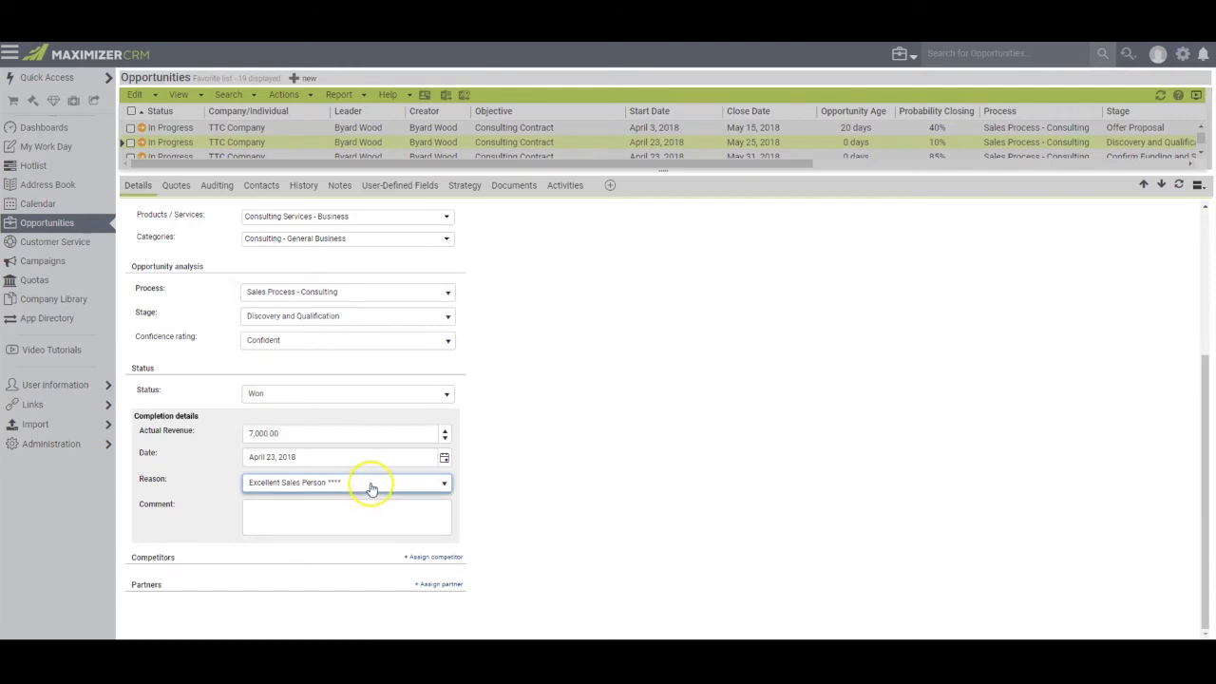
# Add the completion comment "Helped them develop a better sales and service culture than they had before" and save the opportunity
pyautogui.click(321, 515)
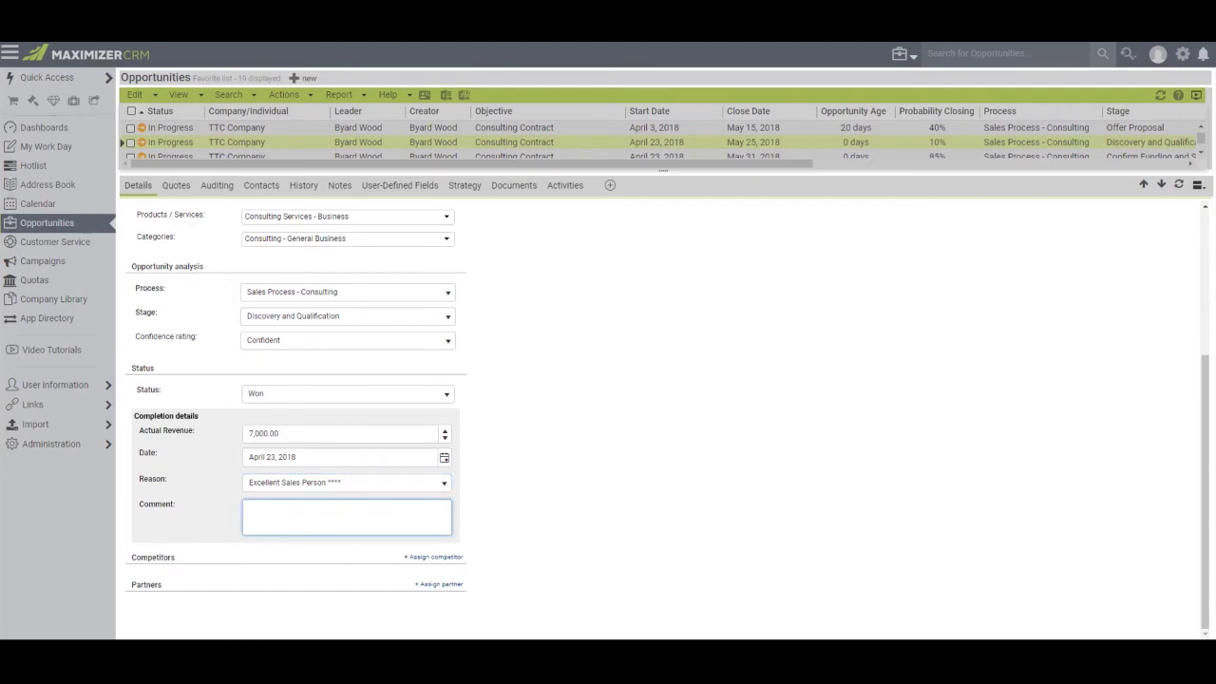
pyautogui.write('Helped them develop a better sales and service culture than they had before')
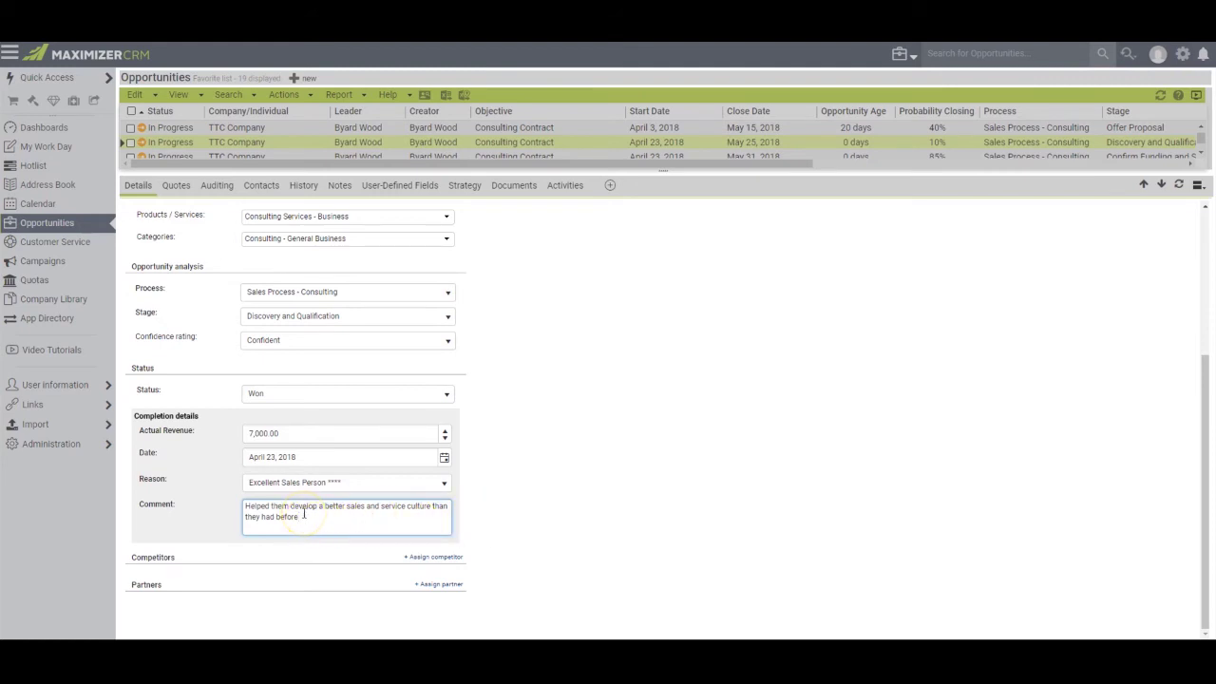
pyautogui.scroll(5, 304, 514)
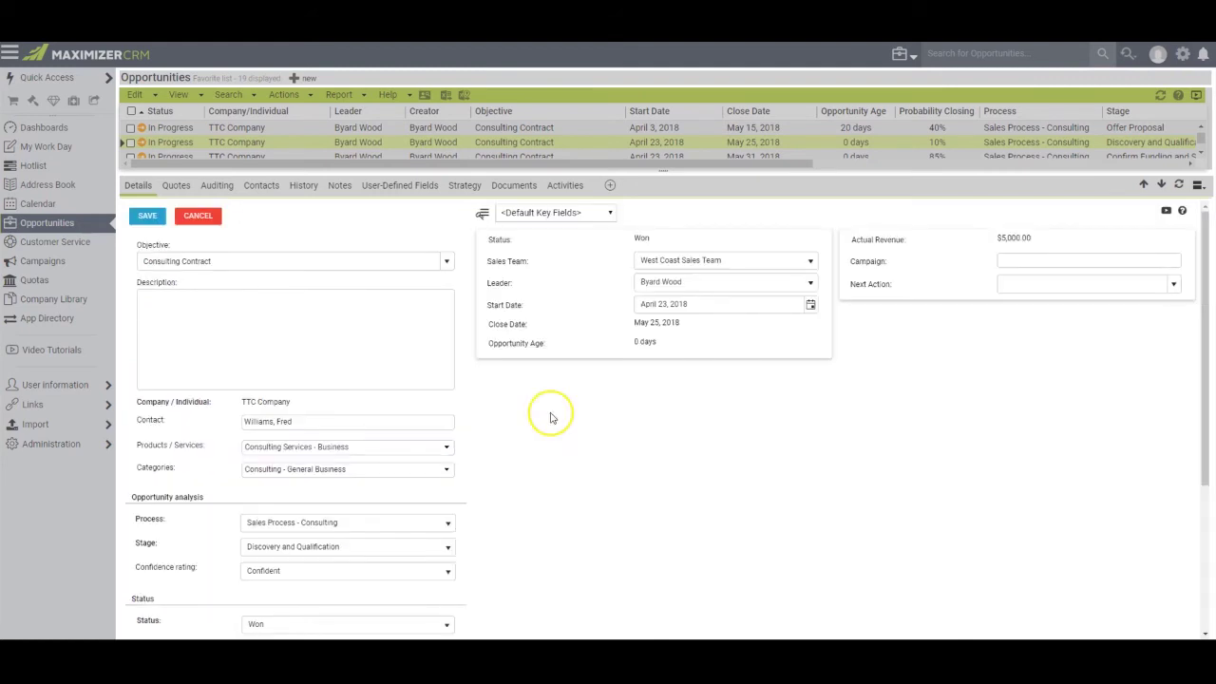
pyautogui.click(145, 218)
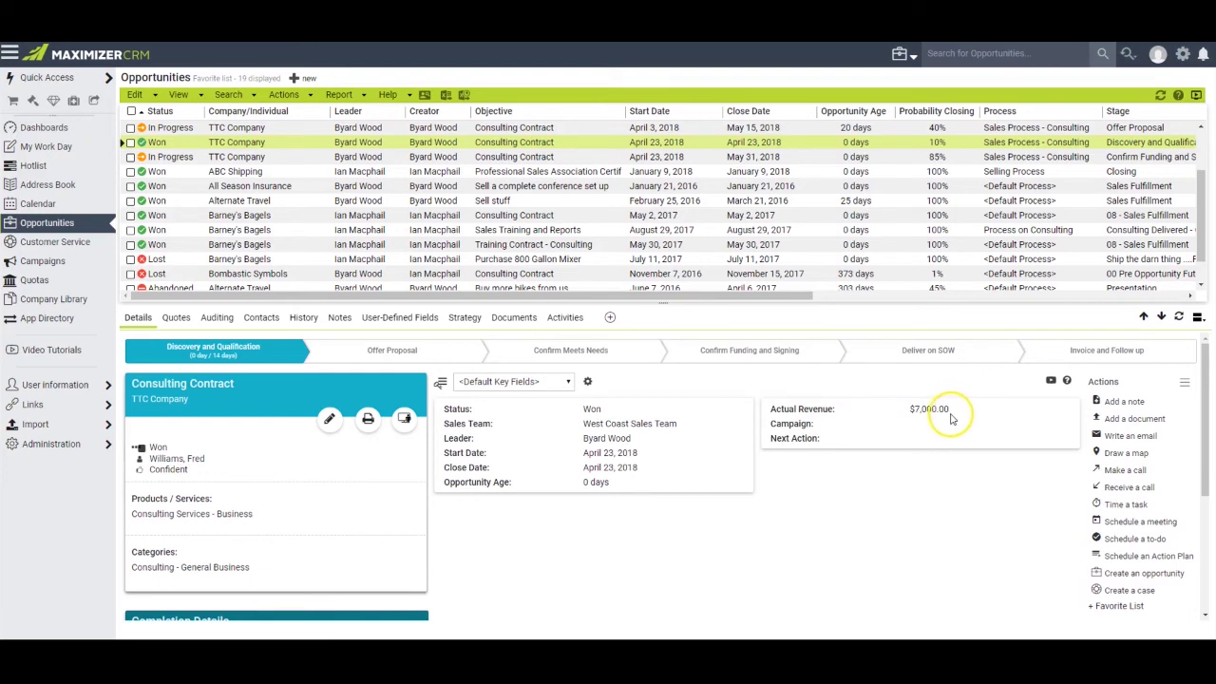
# Examine all columns of the opportunities list, from status through stage ages, revenue and forecast to confidence rating
pyautogui.moveTo(665, 296); pyautogui.dragTo(1145, 306)
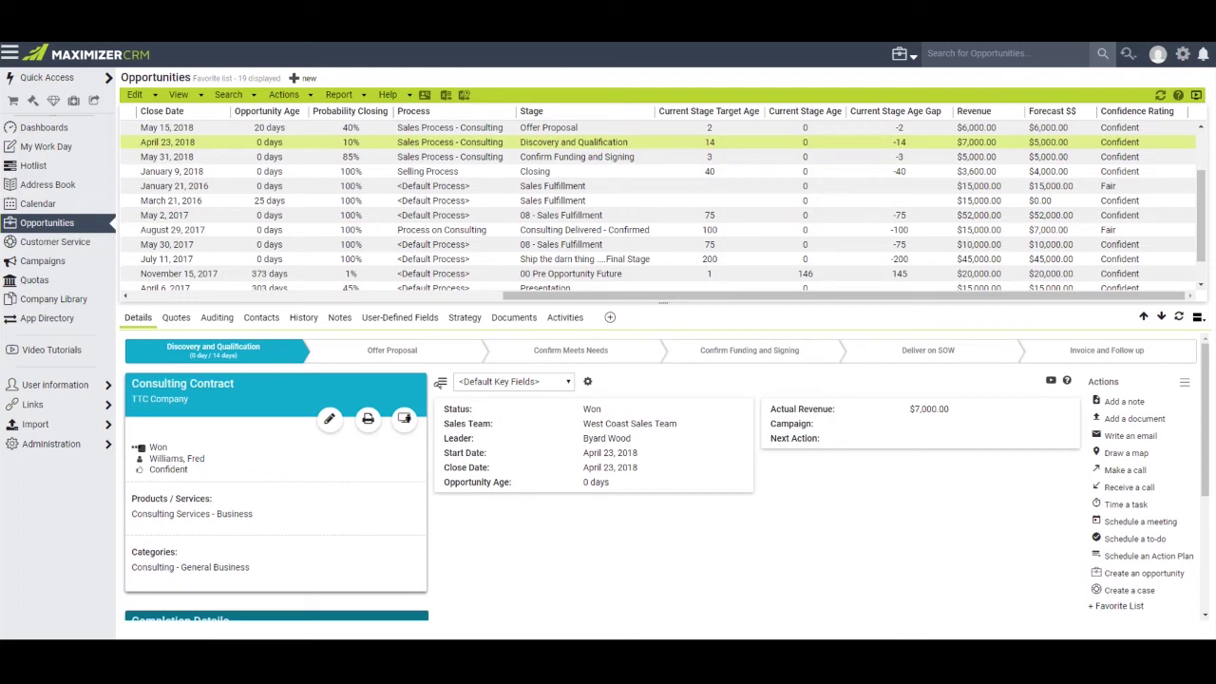
pyautogui.click(478, 294)
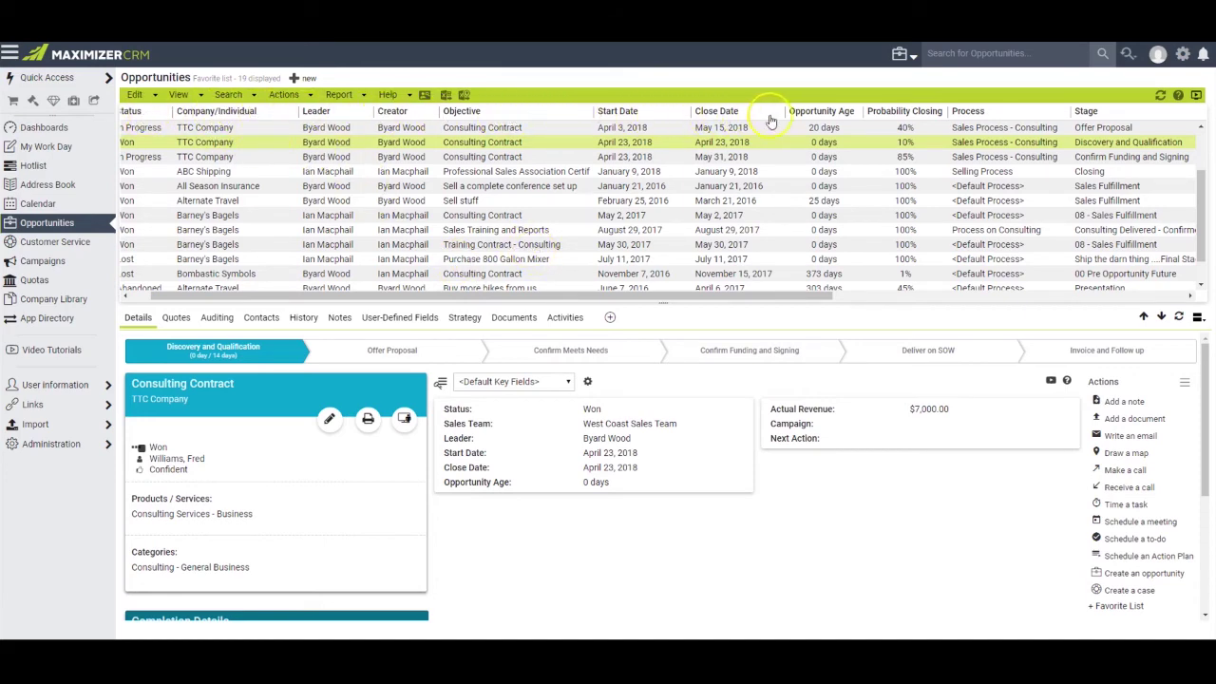
pyautogui.moveTo(670, 295); pyautogui.dragTo(1019, 294)
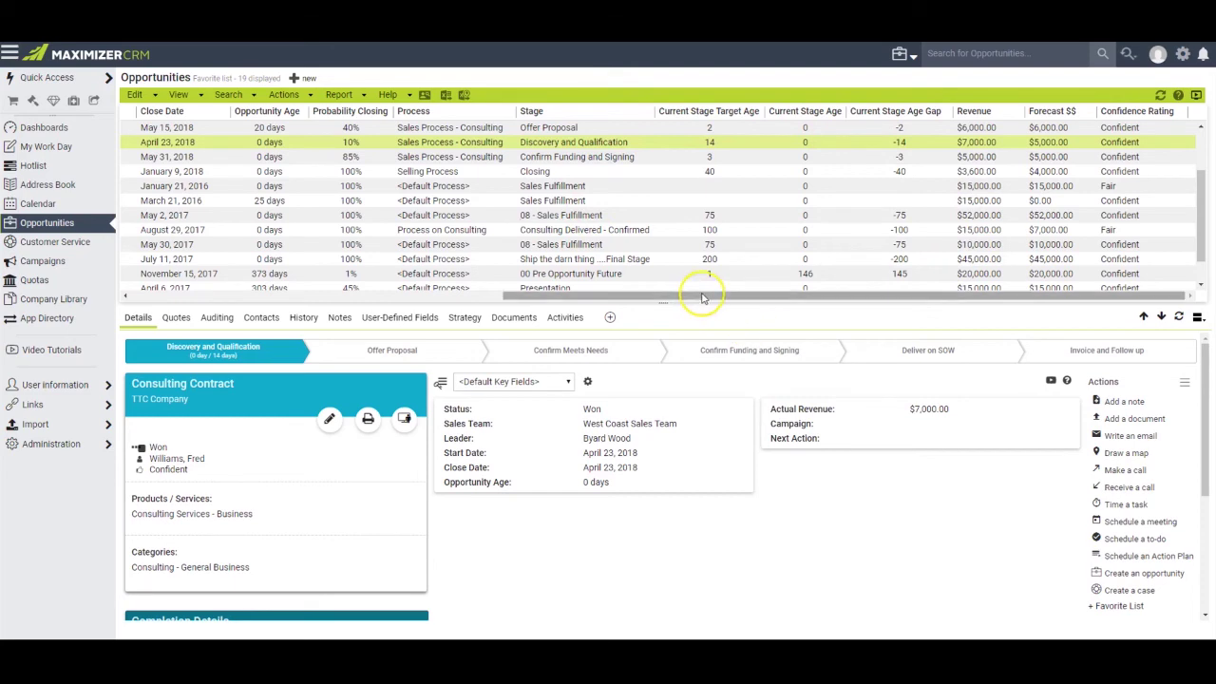
pyautogui.moveTo(700, 294); pyautogui.dragTo(276, 302)
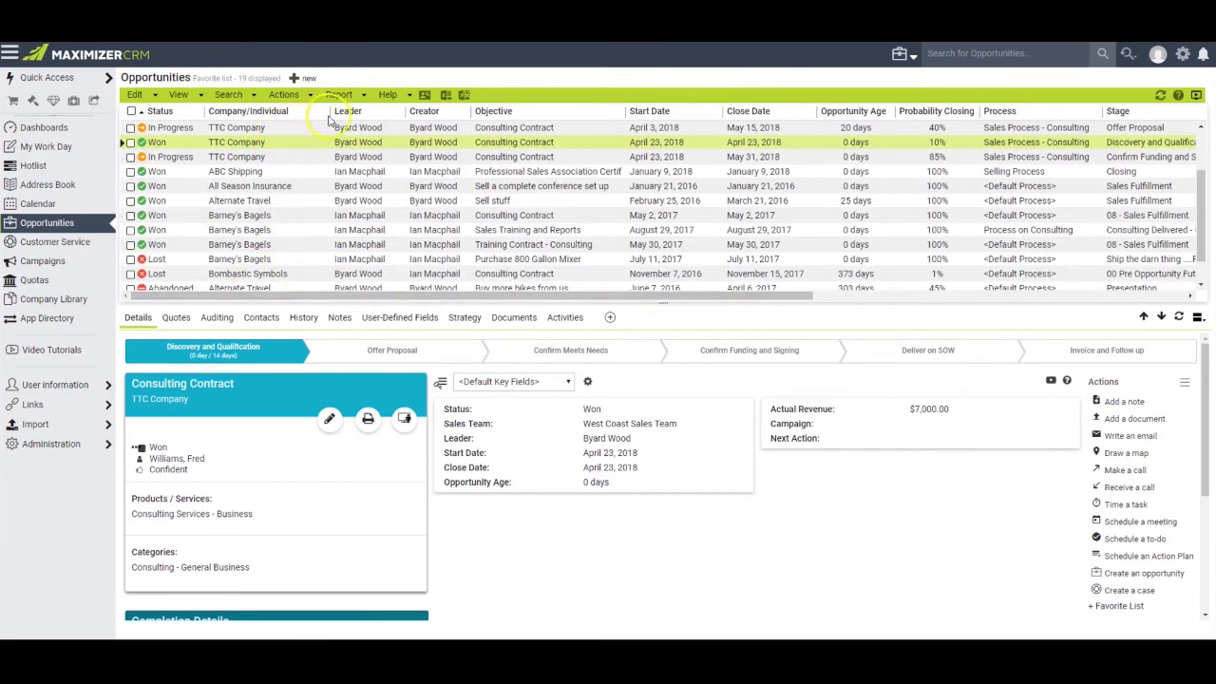
pyautogui.click(447, 97)
# Start an advanced search for opportunities and open the selection of search fields
pyautogui.click(232, 95)
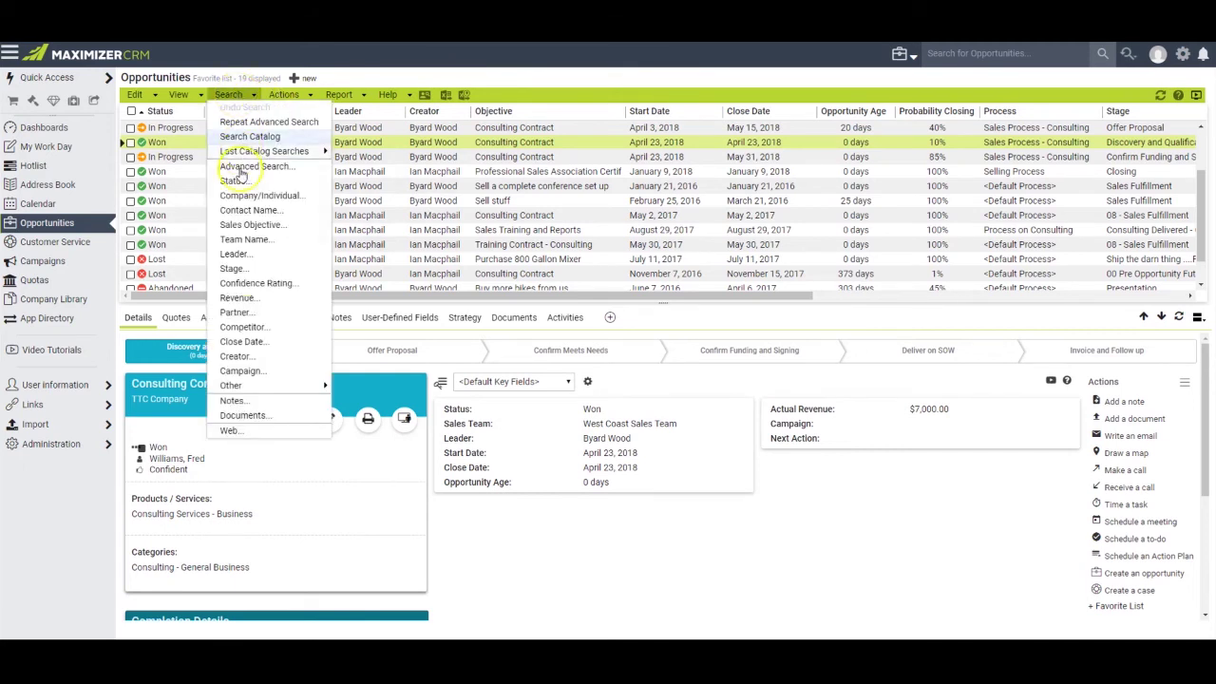
pyautogui.click(231, 225)
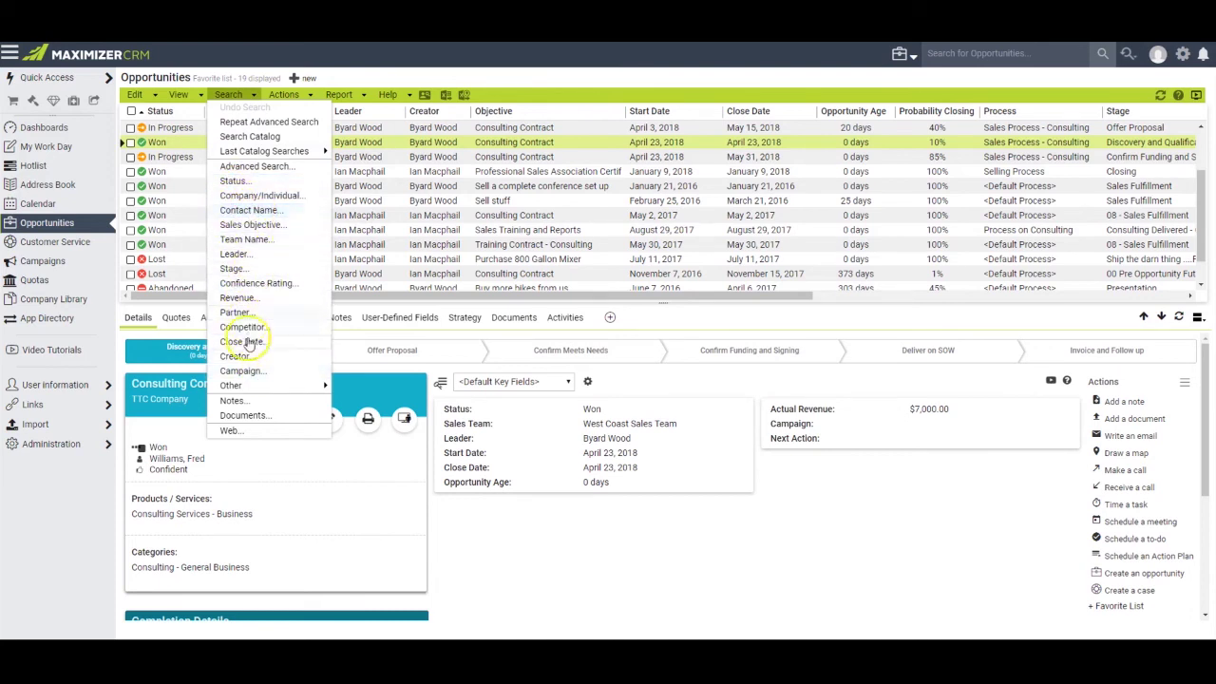
pyautogui.click(238, 167)
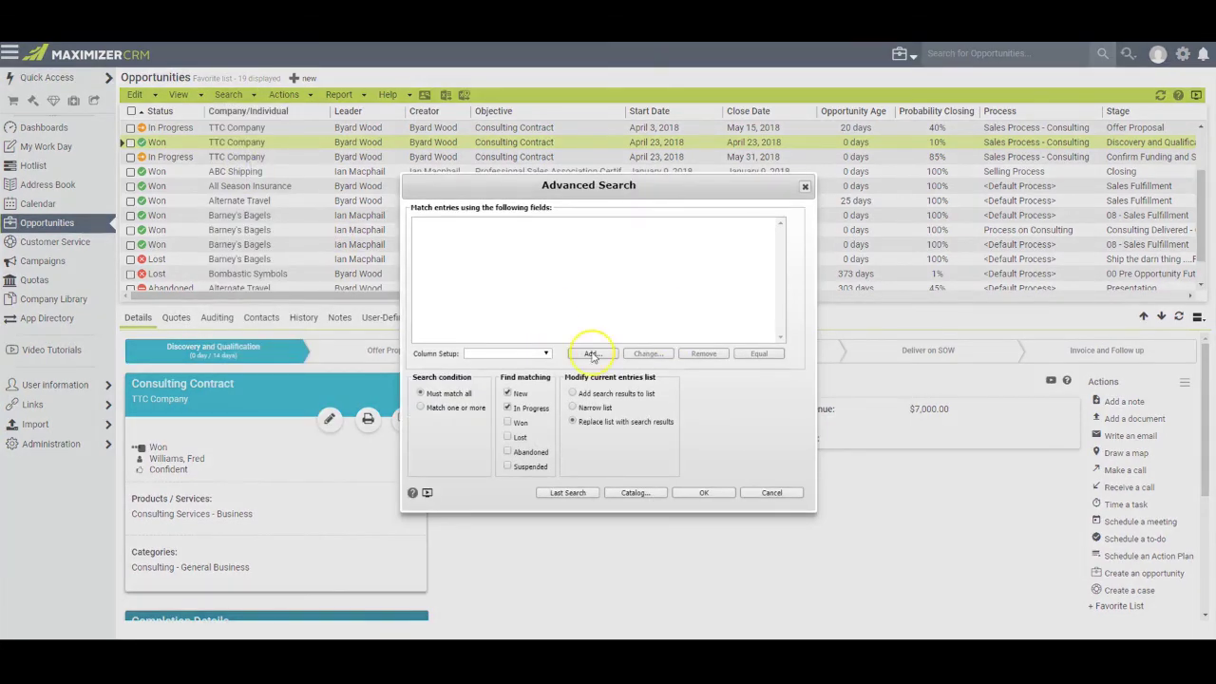
pyautogui.click(590, 354)
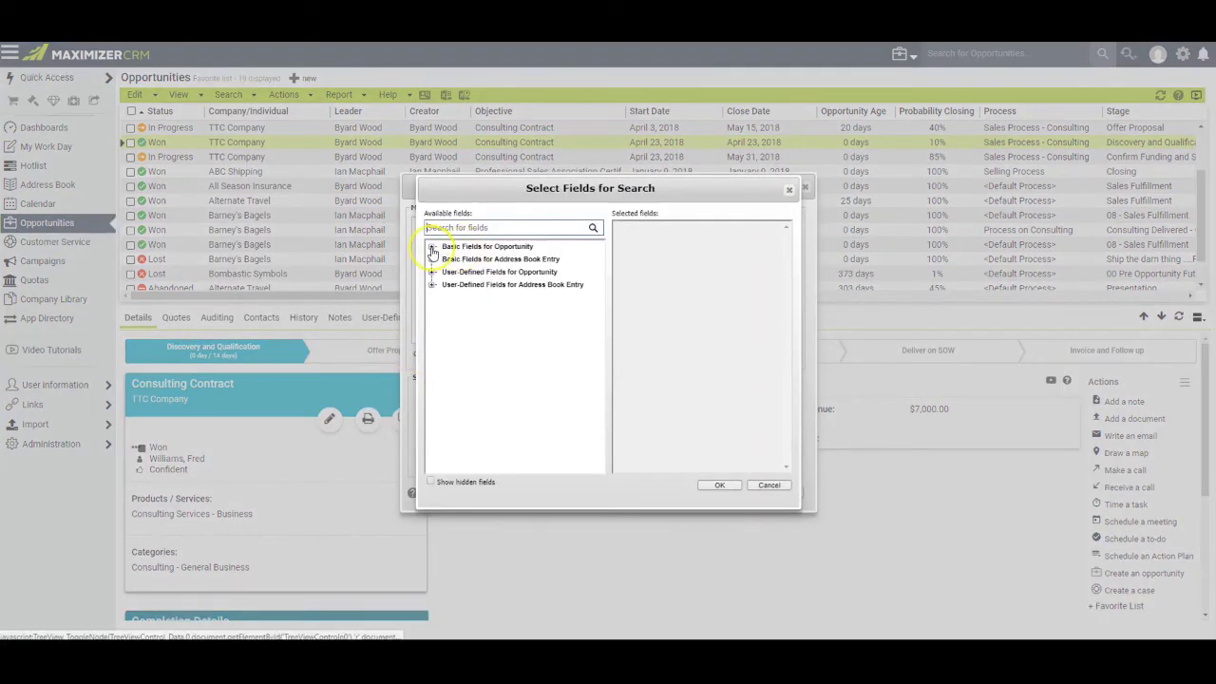
# Examine the available search fields in the basic and user-defined groups for opportunities and address book entries
pyautogui.click(433, 248)
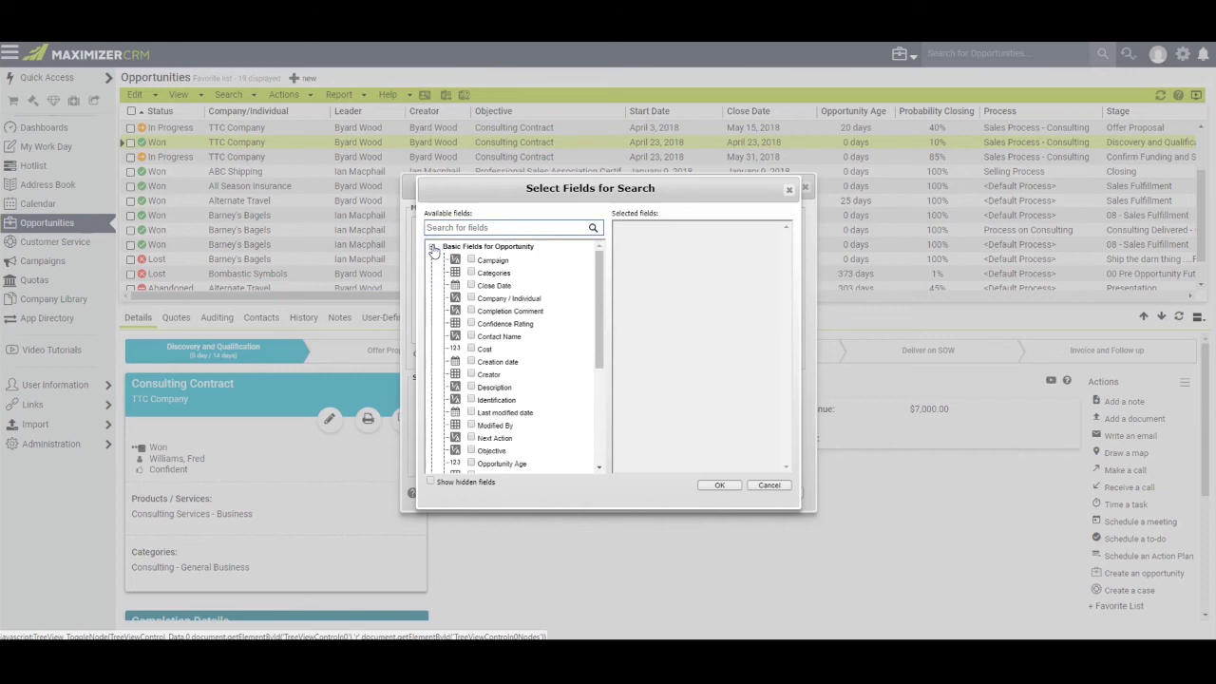
pyautogui.click(432, 248)
pyautogui.click(432, 260)
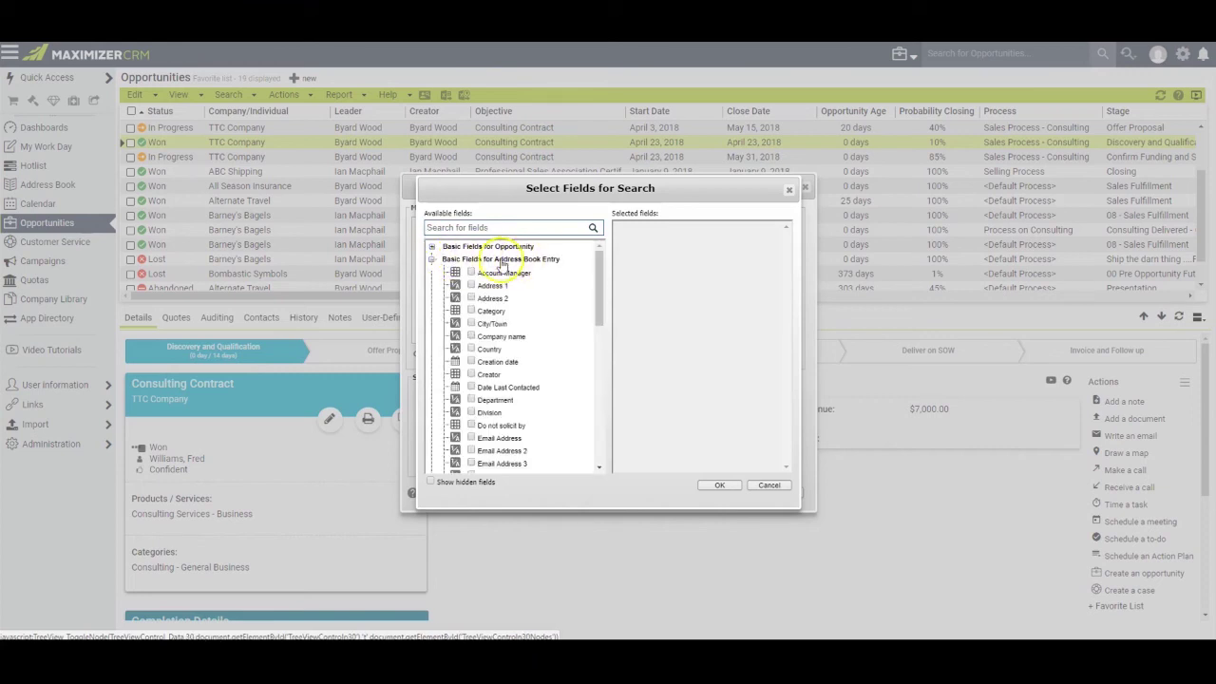
pyautogui.click(432, 260)
pyautogui.click(432, 273)
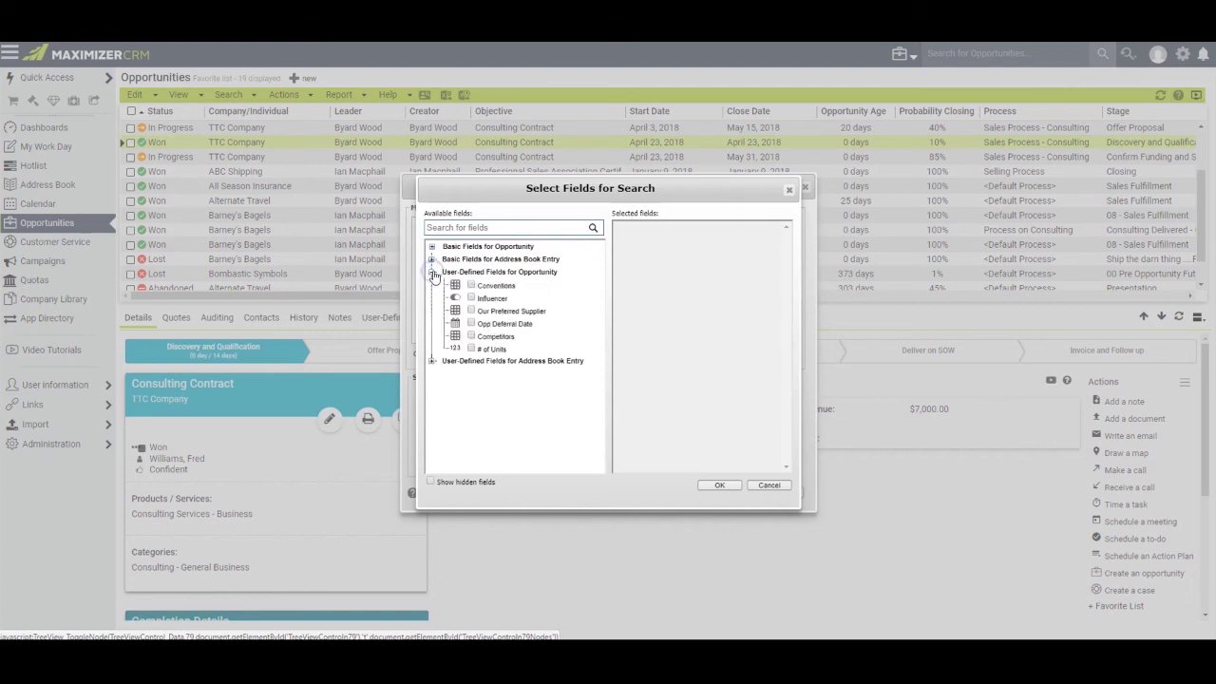
pyautogui.click(432, 273)
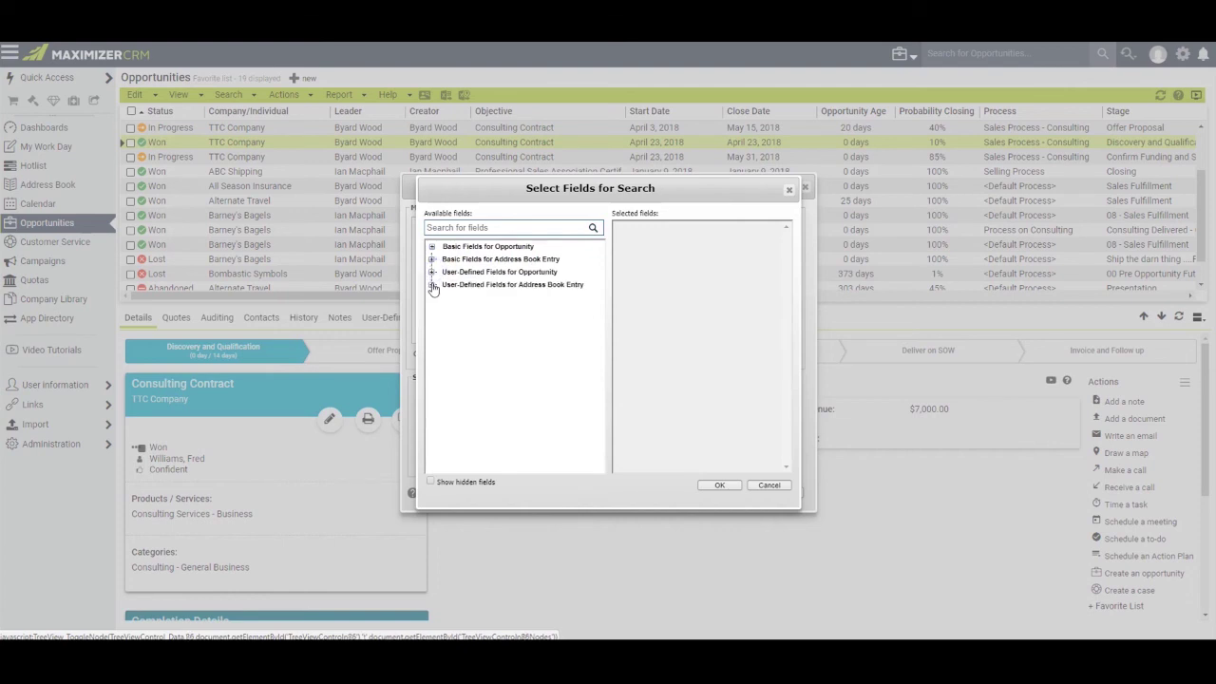
pyautogui.click(432, 285)
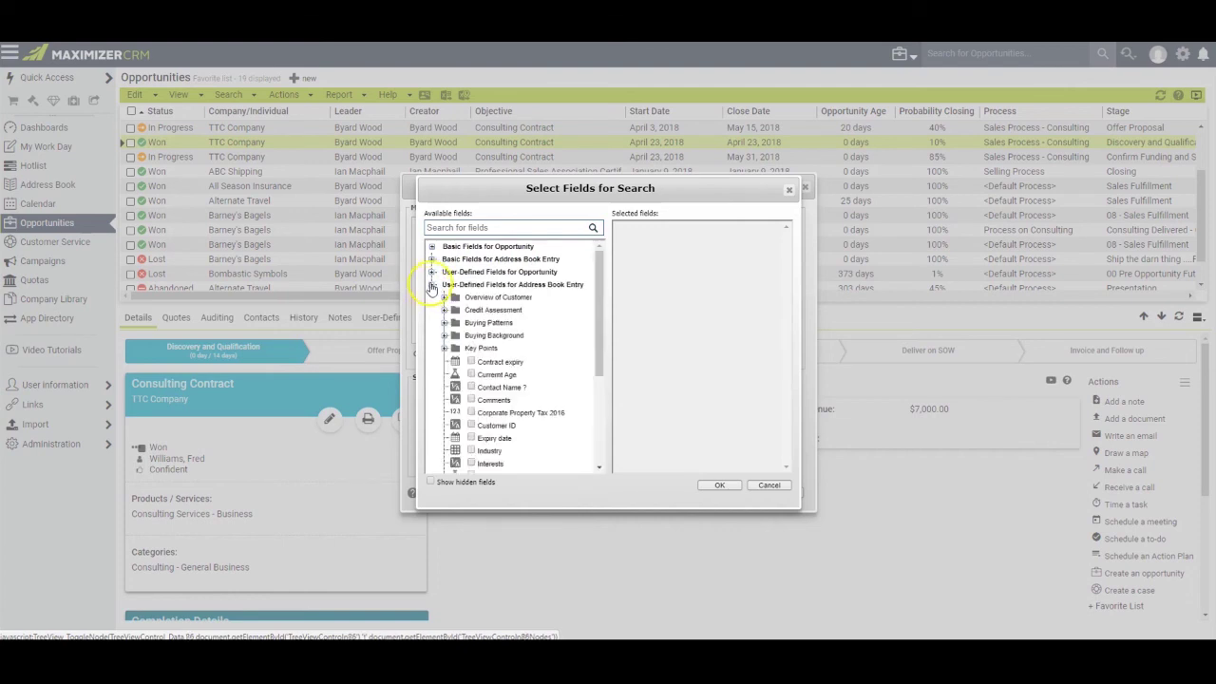
pyautogui.click(433, 285)
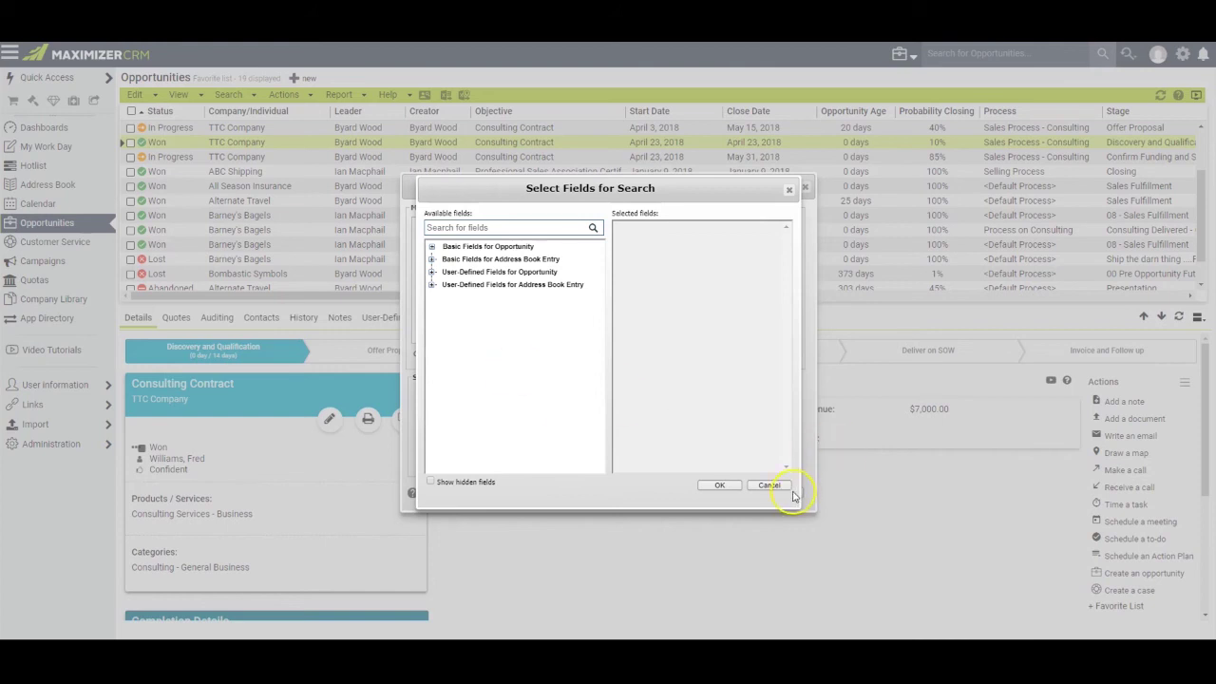
# Select only the Stage field from the basic opportunity fields as the search field
pyautogui.click(433, 246)
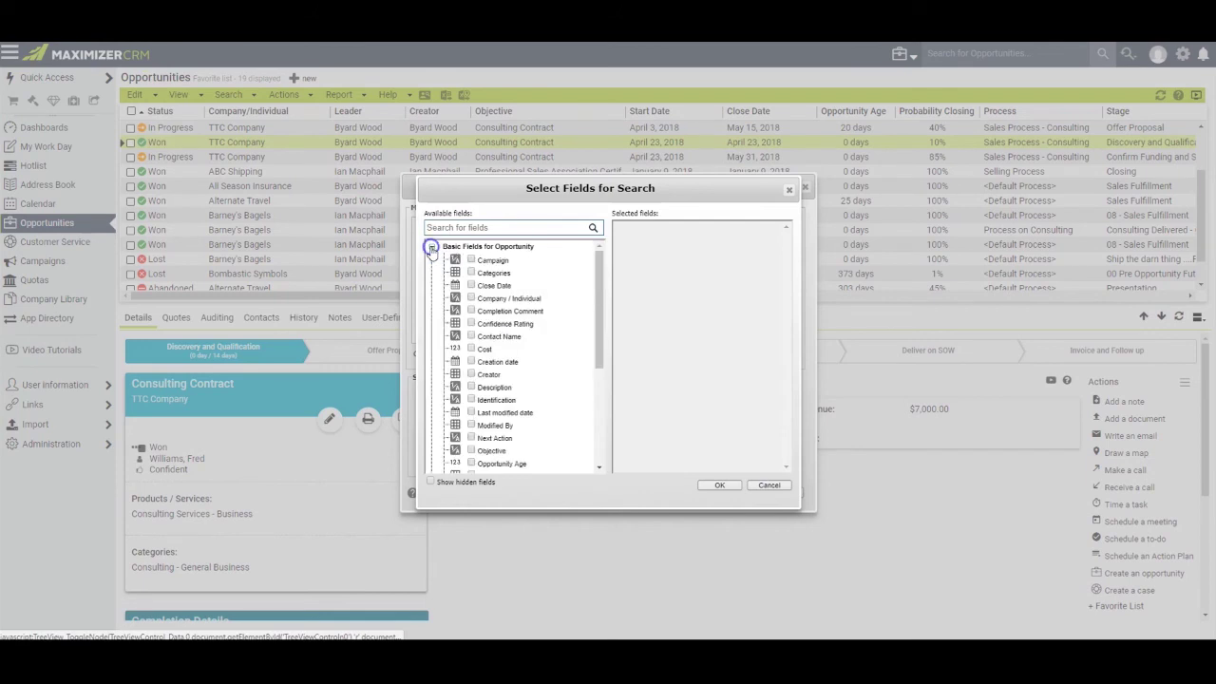
pyautogui.click(471, 451)
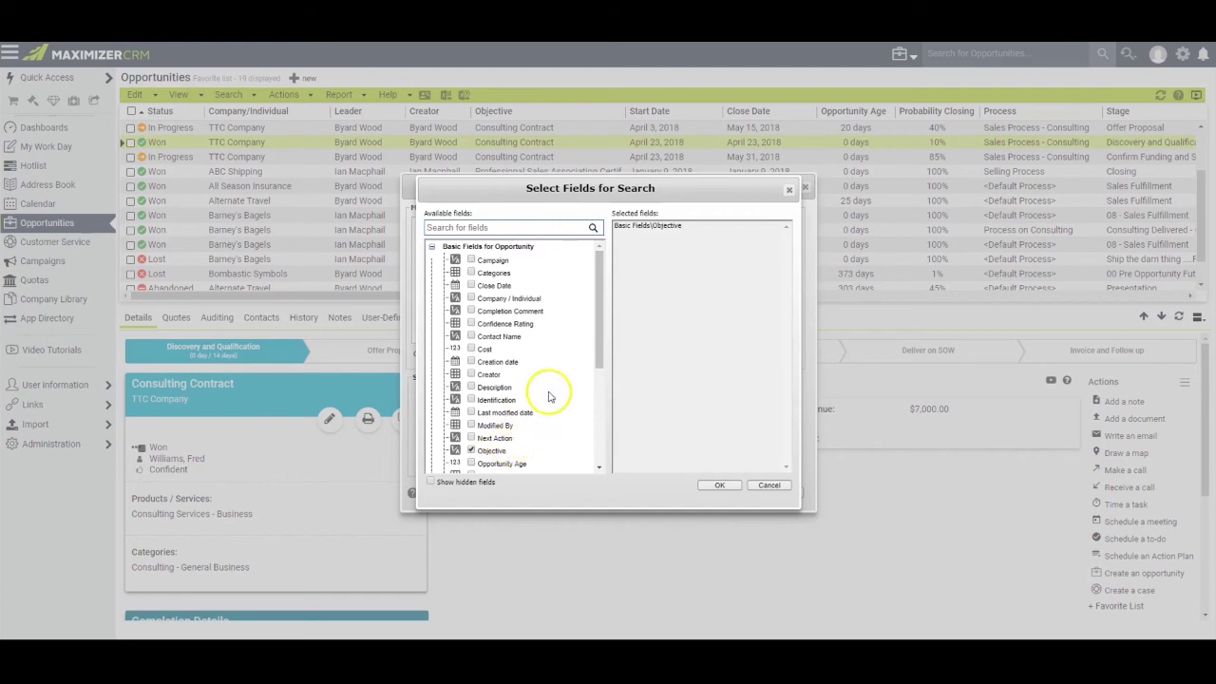
pyautogui.scroll(-5, 591, 348)
pyautogui.click(471, 353)
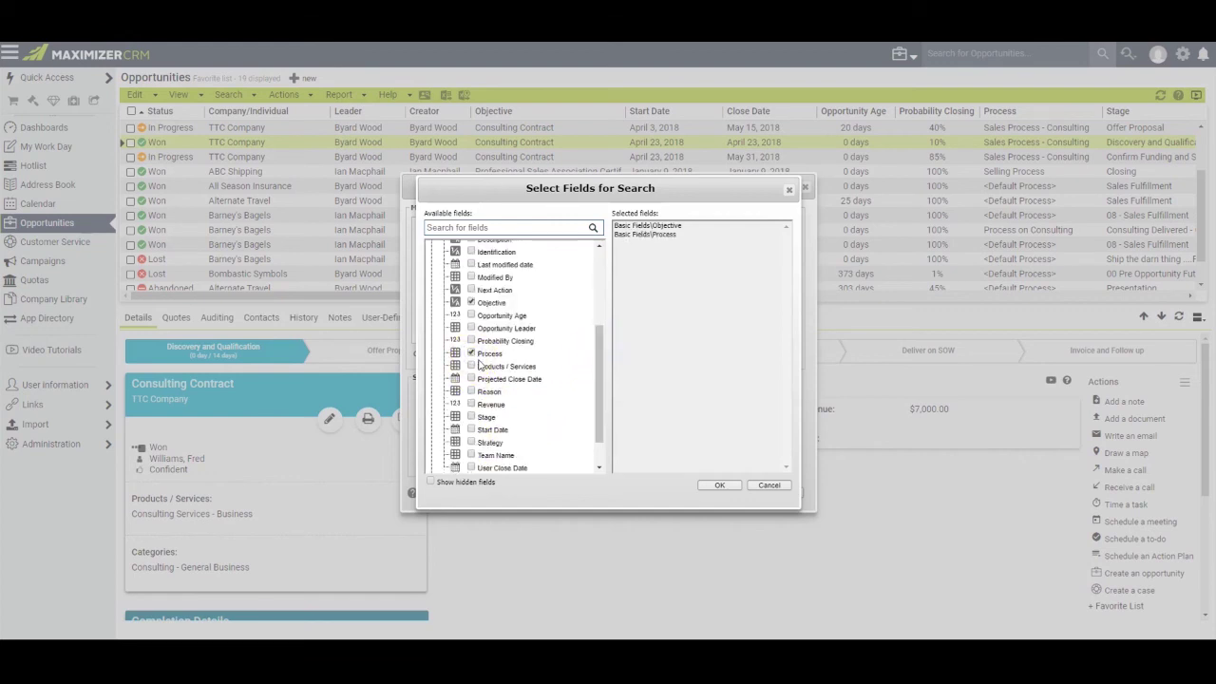
pyautogui.click(471, 418)
pyautogui.click(471, 302)
pyautogui.click(472, 354)
pyautogui.click(719, 485)
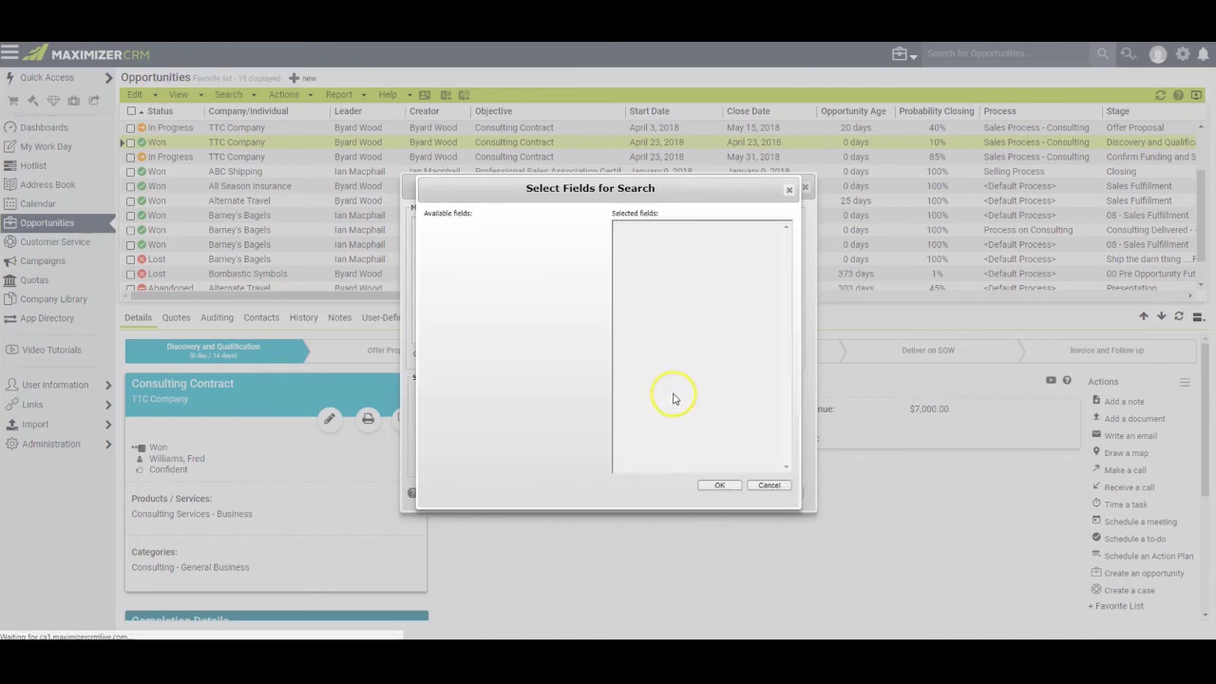
# Specify the Contract Signing stage of the Management Consulting Process as the search criterion
pyautogui.click(445, 263)
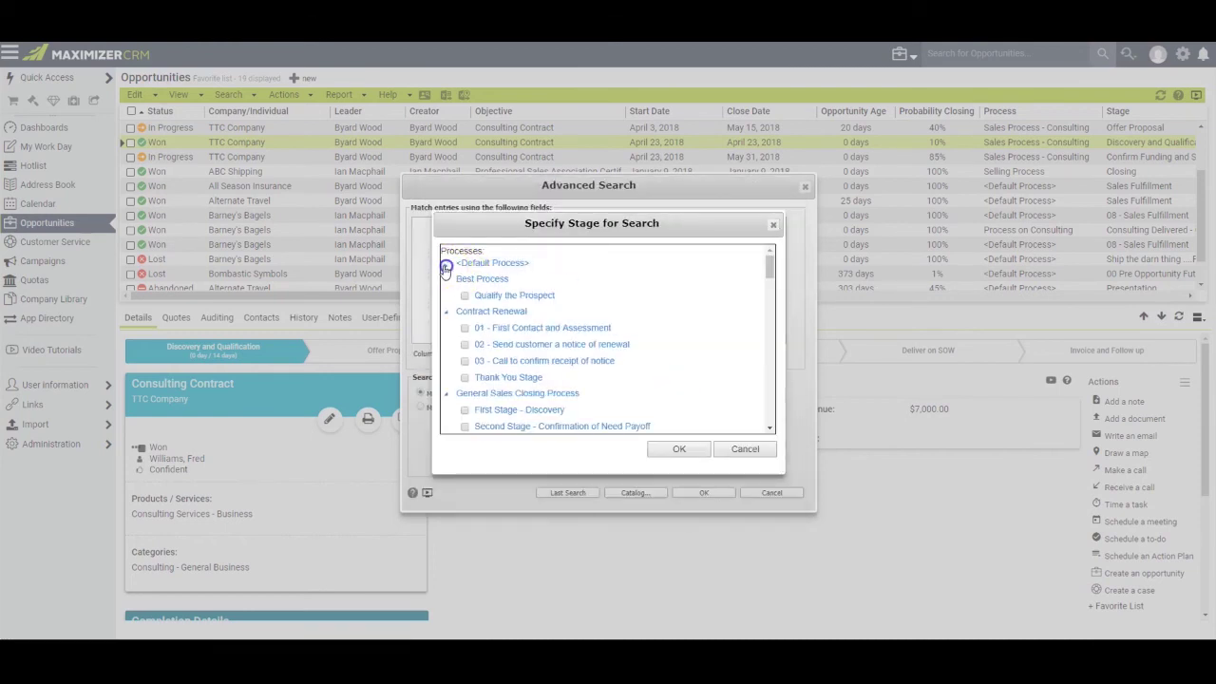
pyautogui.click(445, 279)
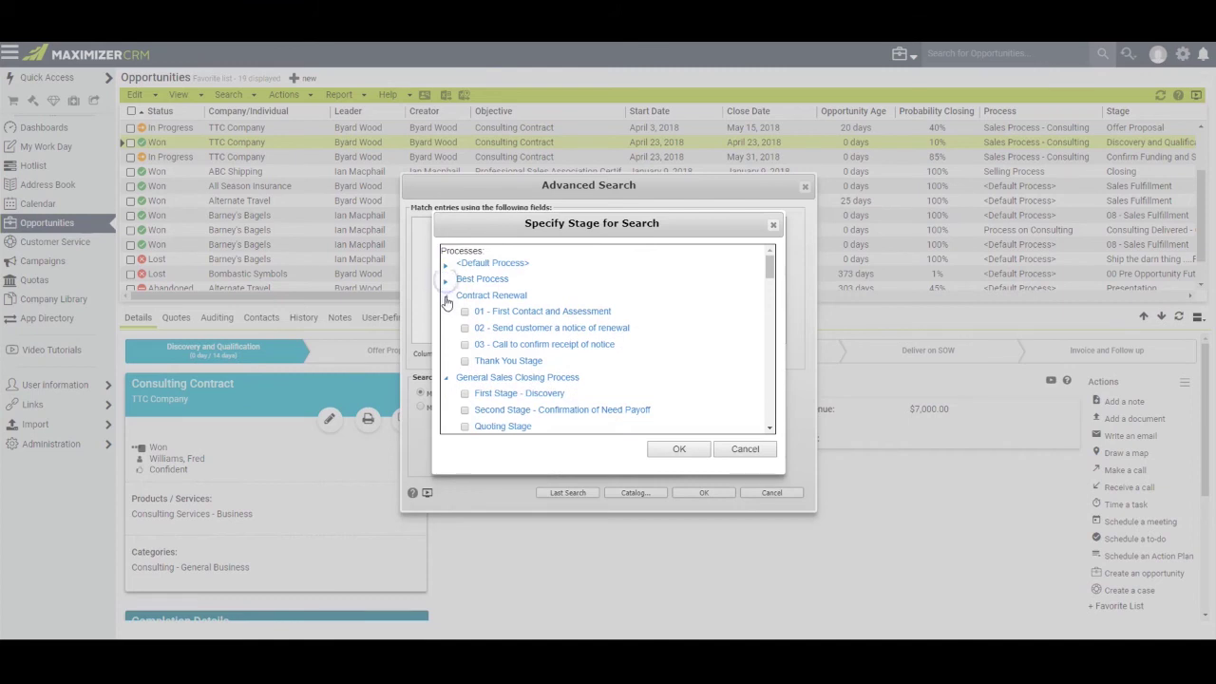
pyautogui.click(446, 295)
pyautogui.click(445, 311)
pyautogui.click(445, 328)
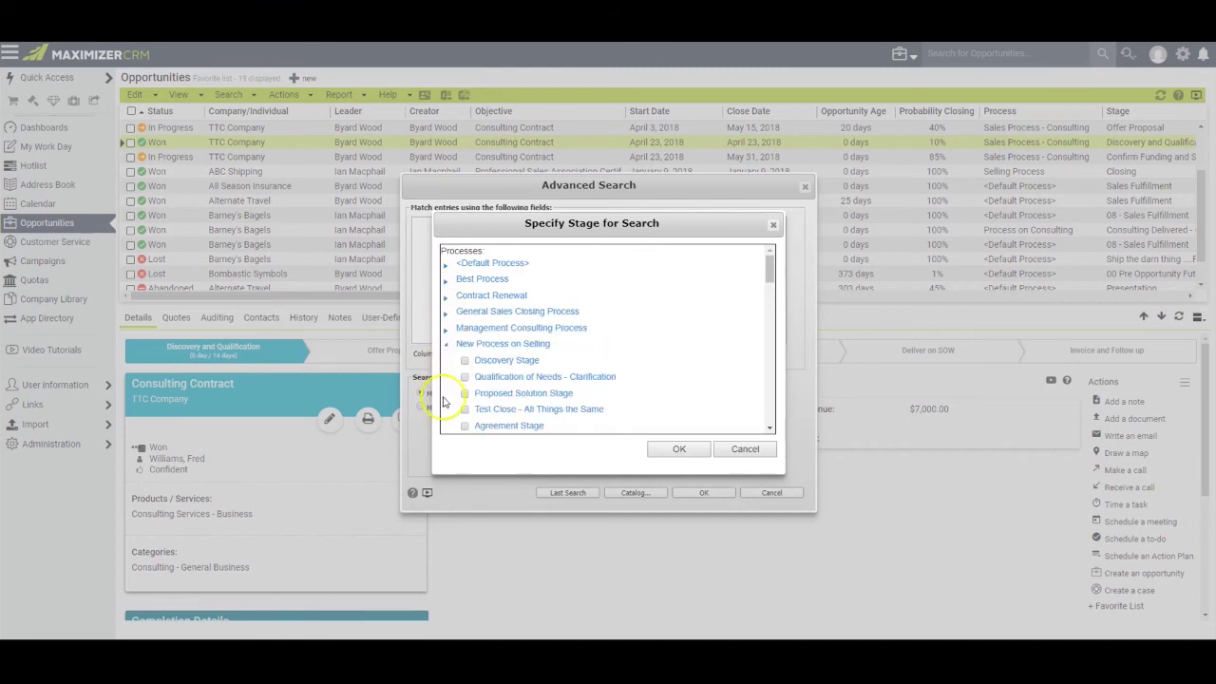
pyautogui.click(447, 345)
pyautogui.click(446, 361)
pyautogui.click(445, 327)
pyautogui.click(464, 392)
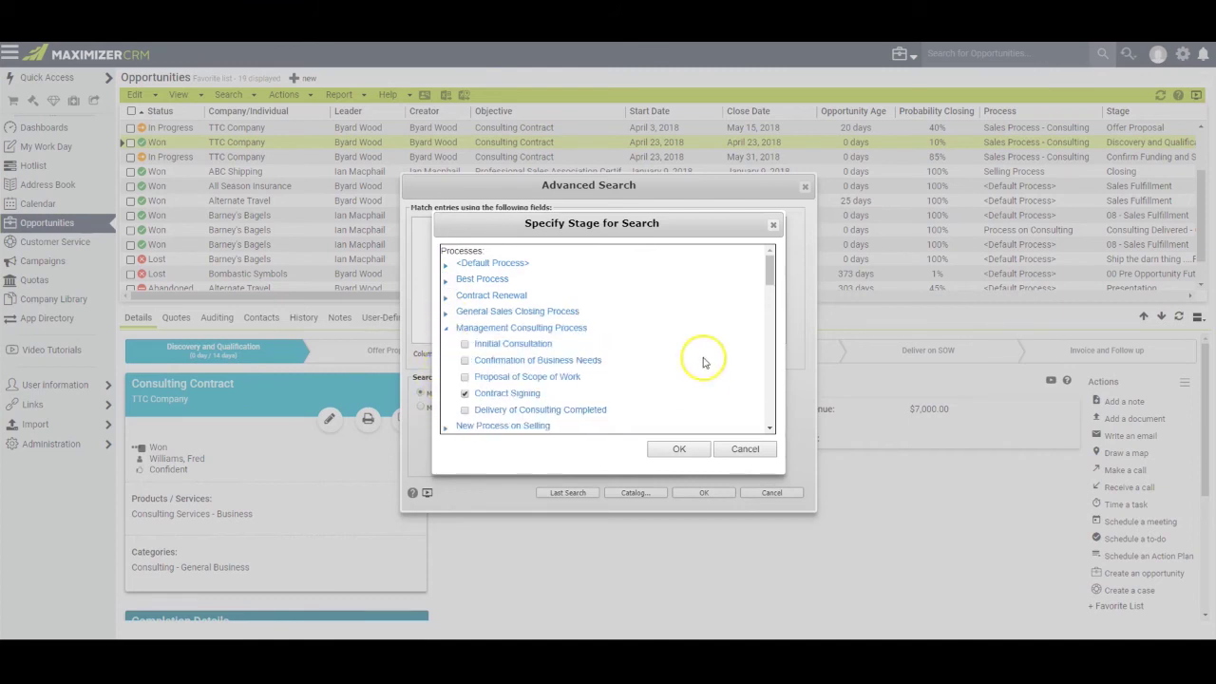
pyautogui.click(679, 449)
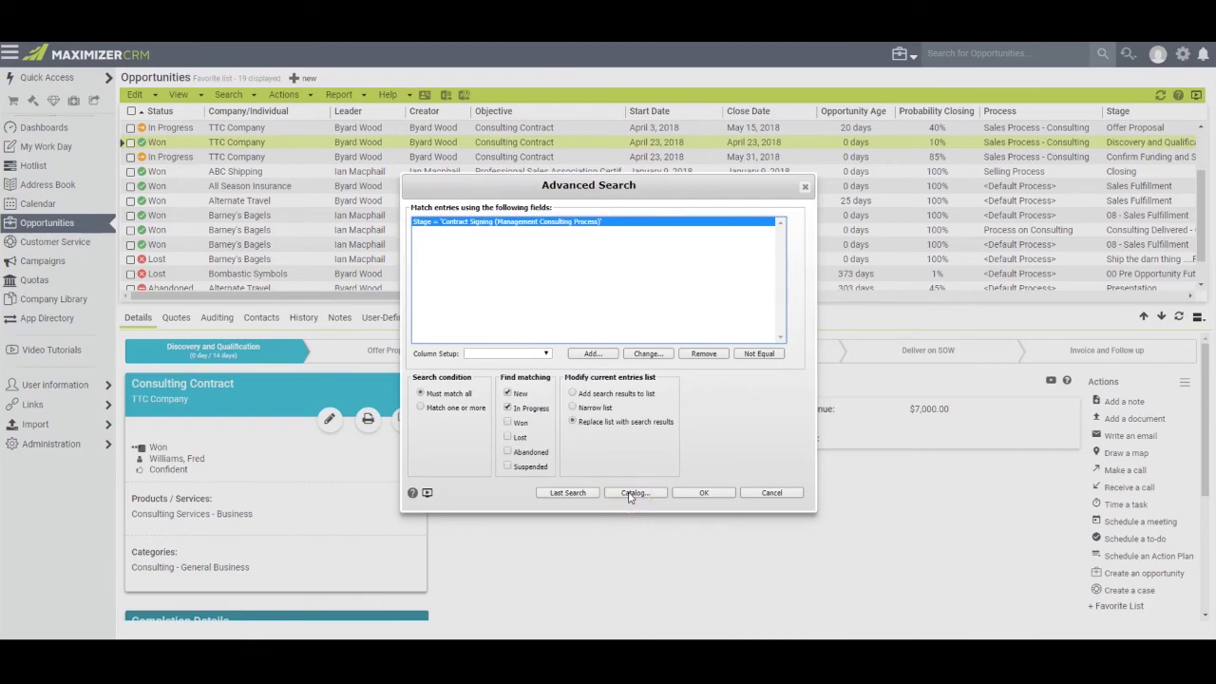
# Save the search to the search catalog as "Contract Signing", prompting for values when it is retrieved
pyautogui.click(632, 493)
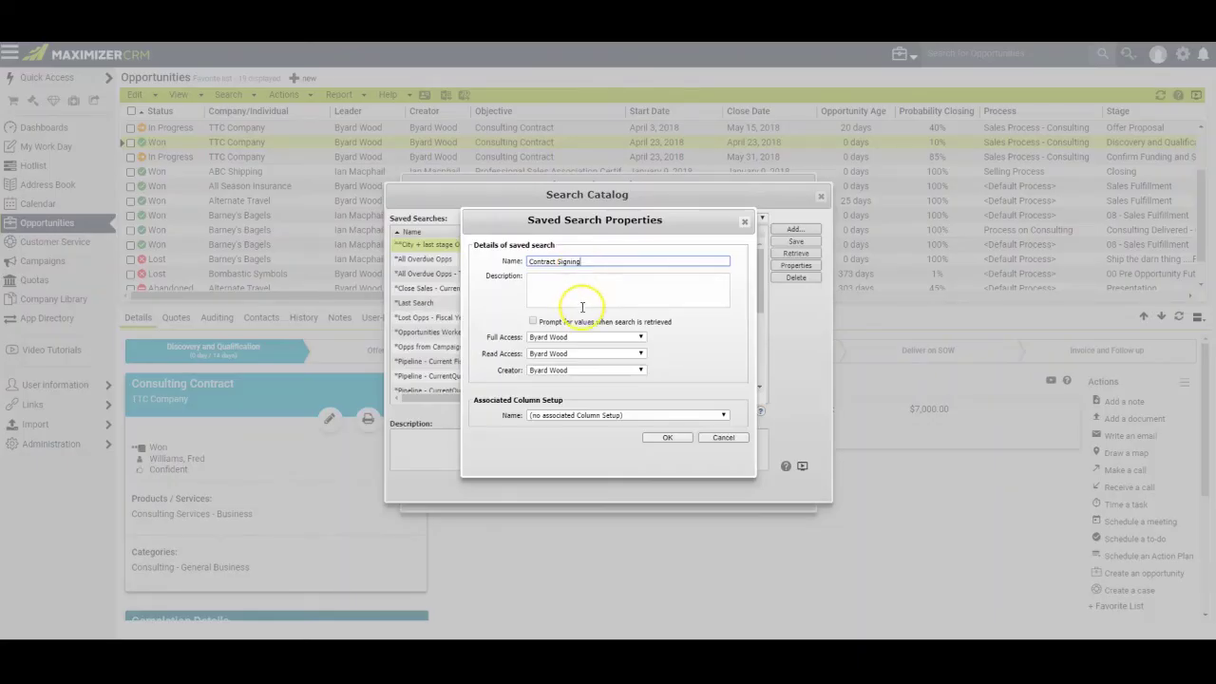
pyautogui.click(533, 321)
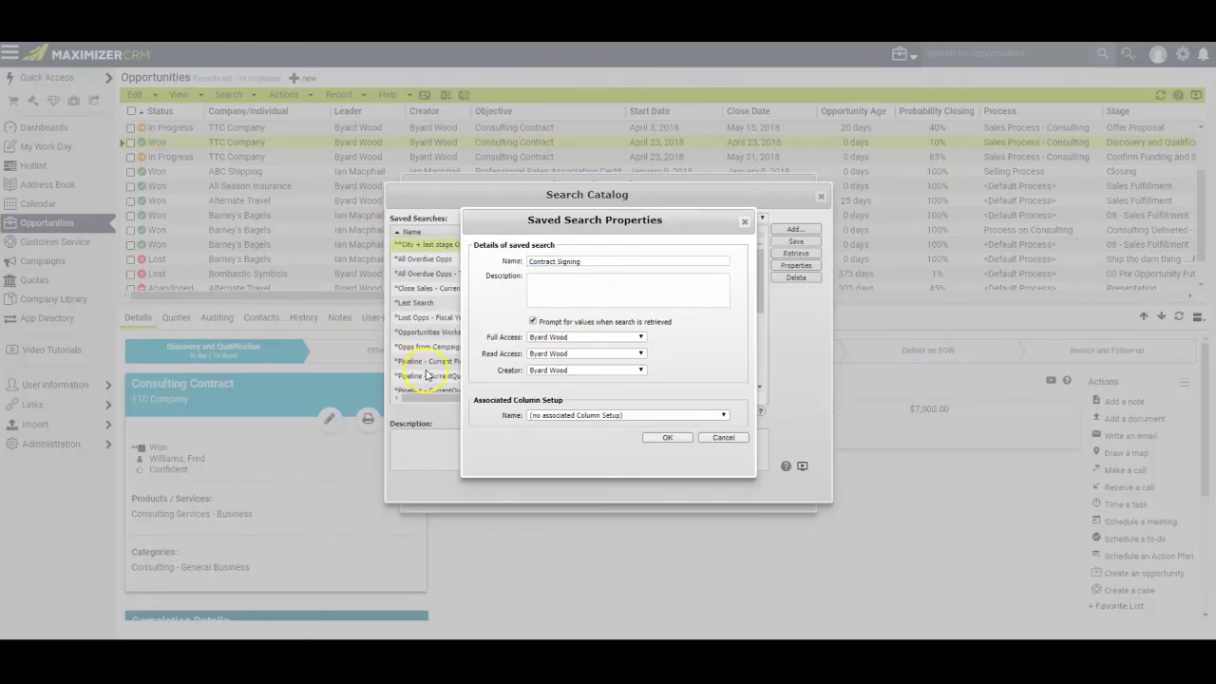
pyautogui.click(668, 437)
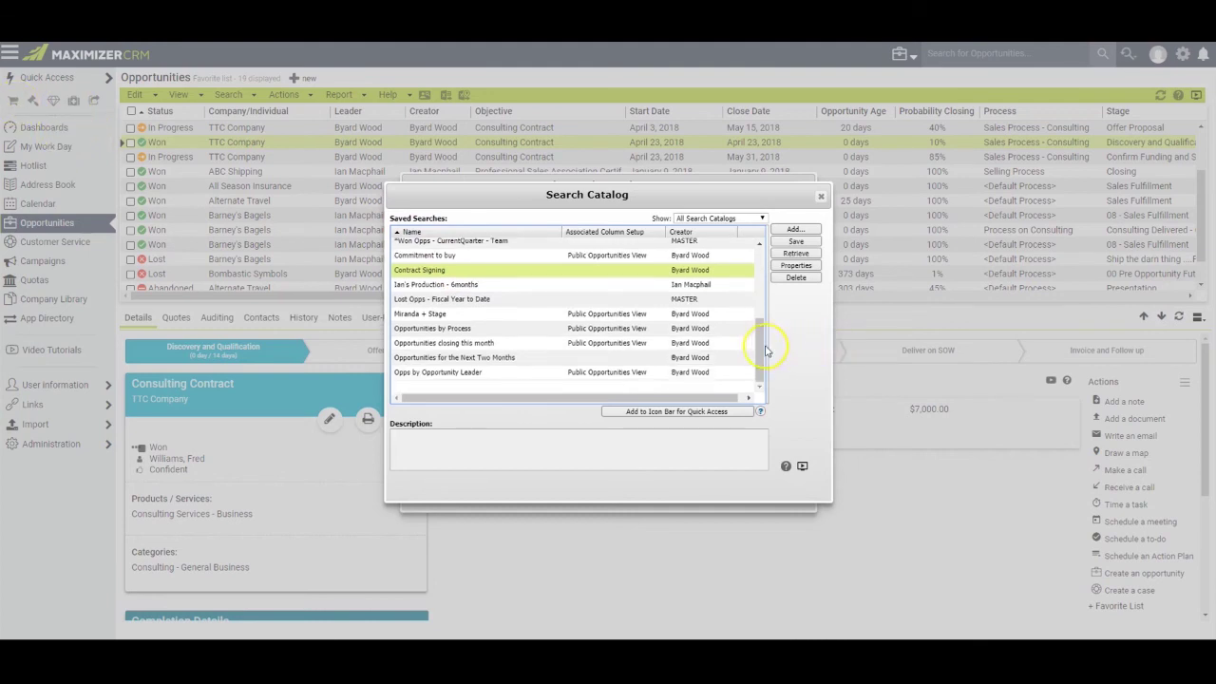
# Look through the saved searches in the catalog and leave the advanced search without running it
pyautogui.moveTo(760, 346); pyautogui.dragTo(760, 321)
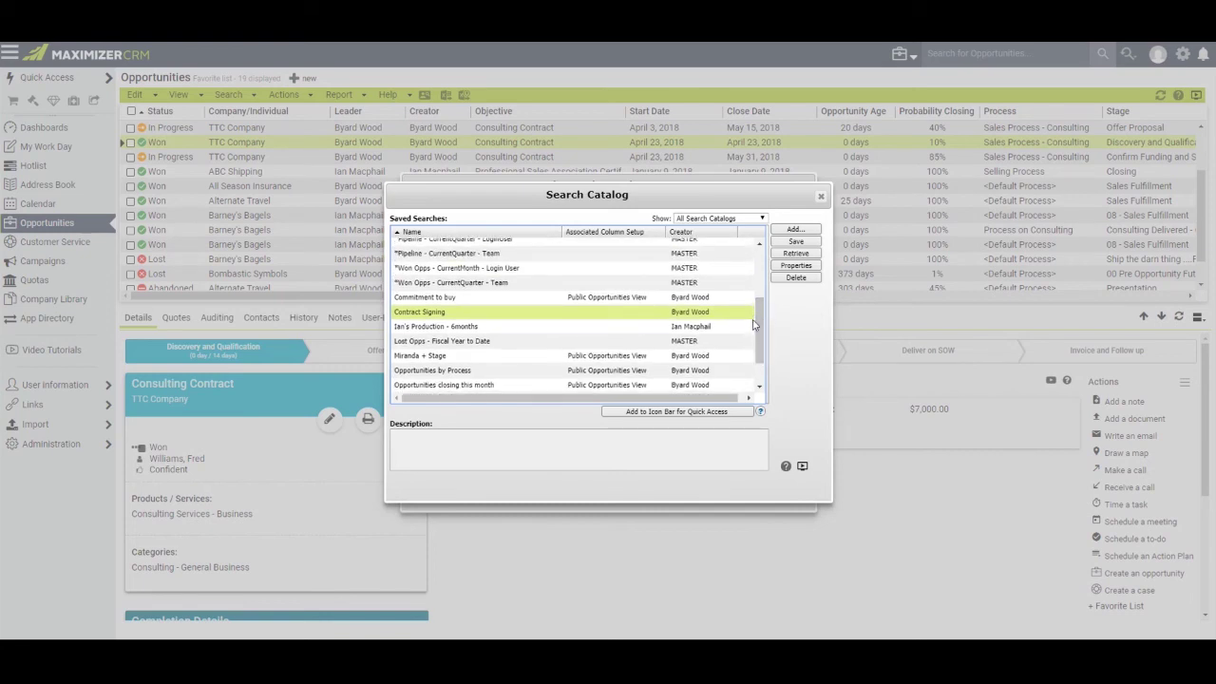
pyautogui.moveTo(760, 321); pyautogui.dragTo(419, 252)
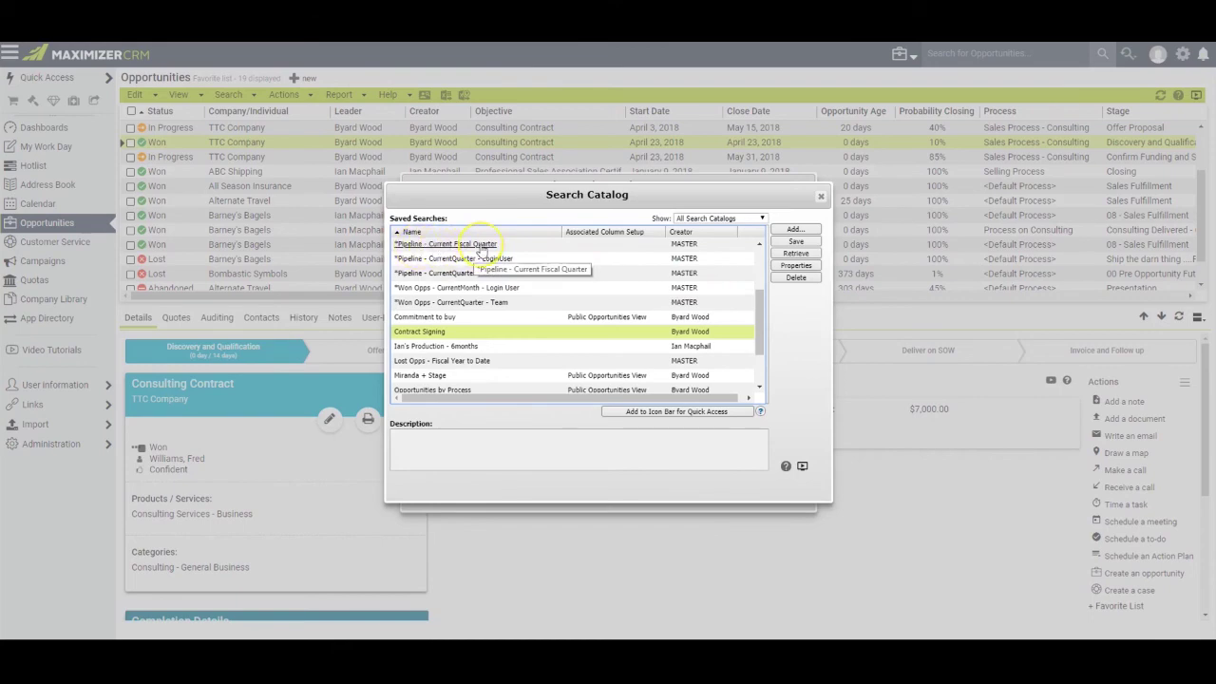
pyautogui.click(821, 198)
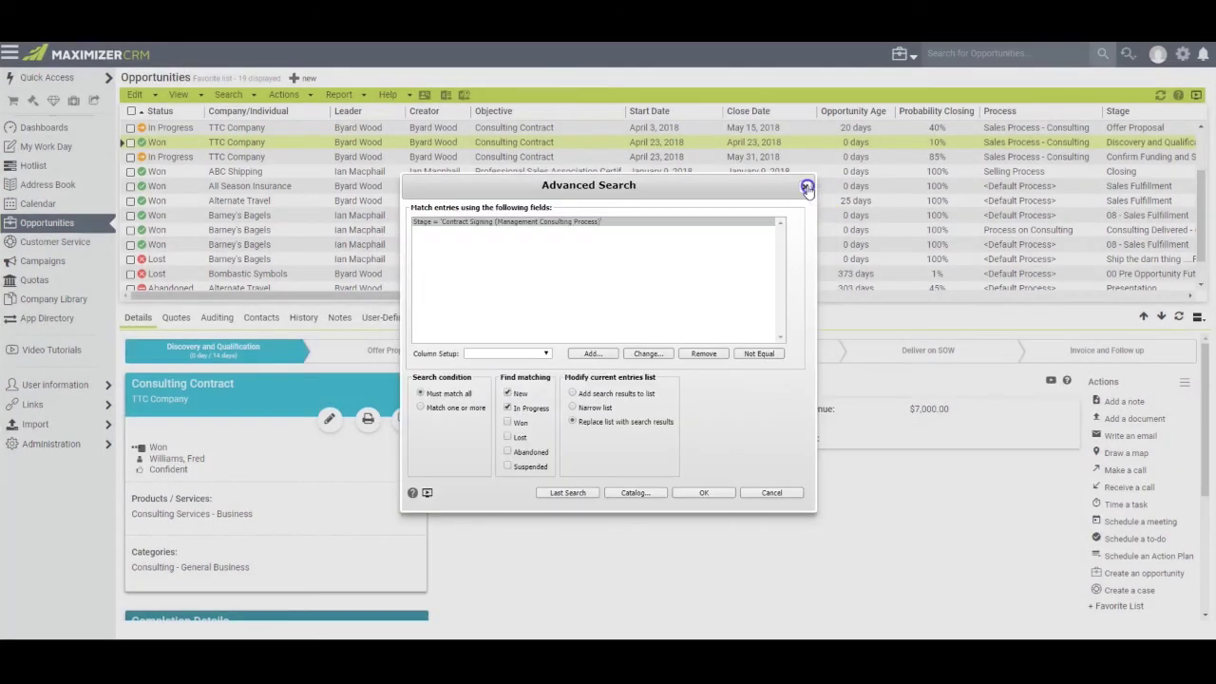
pyautogui.click(808, 191)
# Generate a Pipeline Report of all current opportunities for the Selling Process, grouped by leader
pyautogui.click(339, 94)
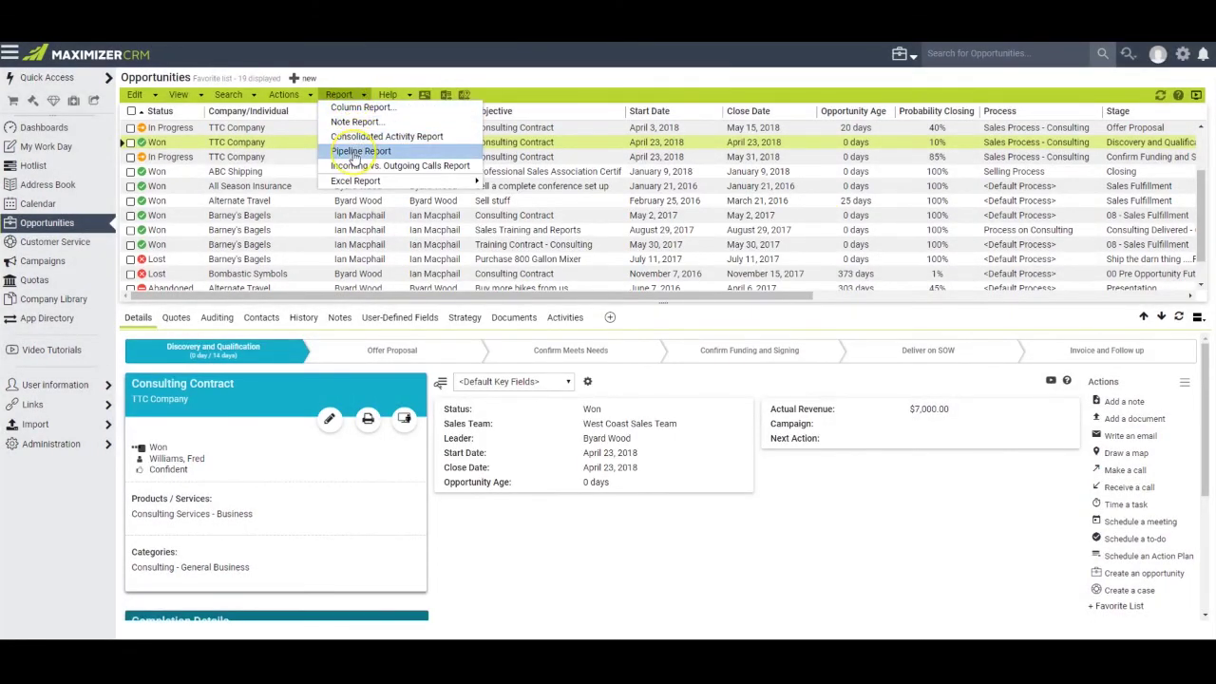
pyautogui.click(353, 152)
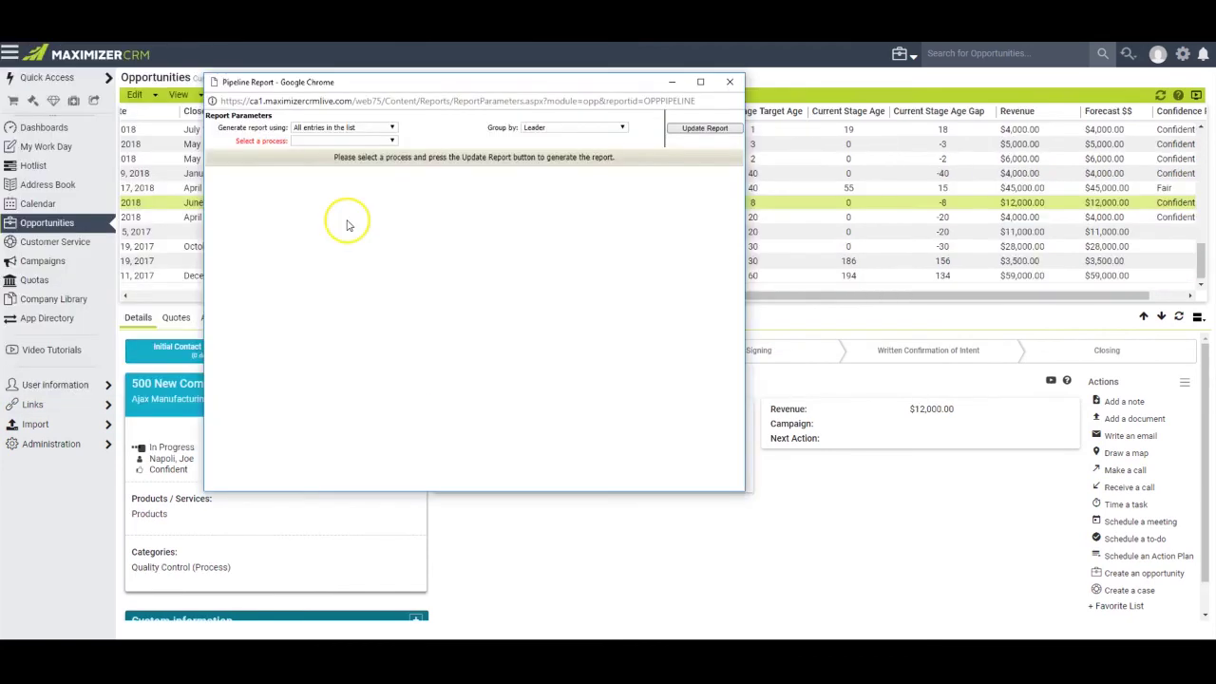
pyautogui.click(390, 141)
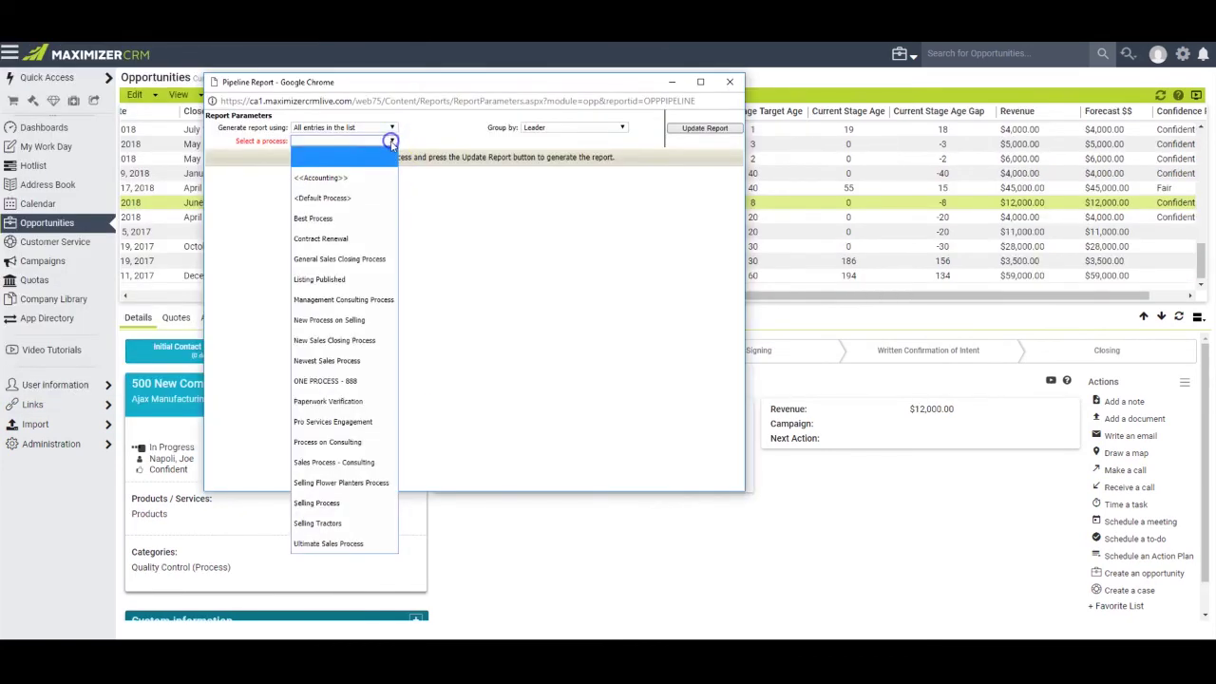
pyautogui.click(327, 504)
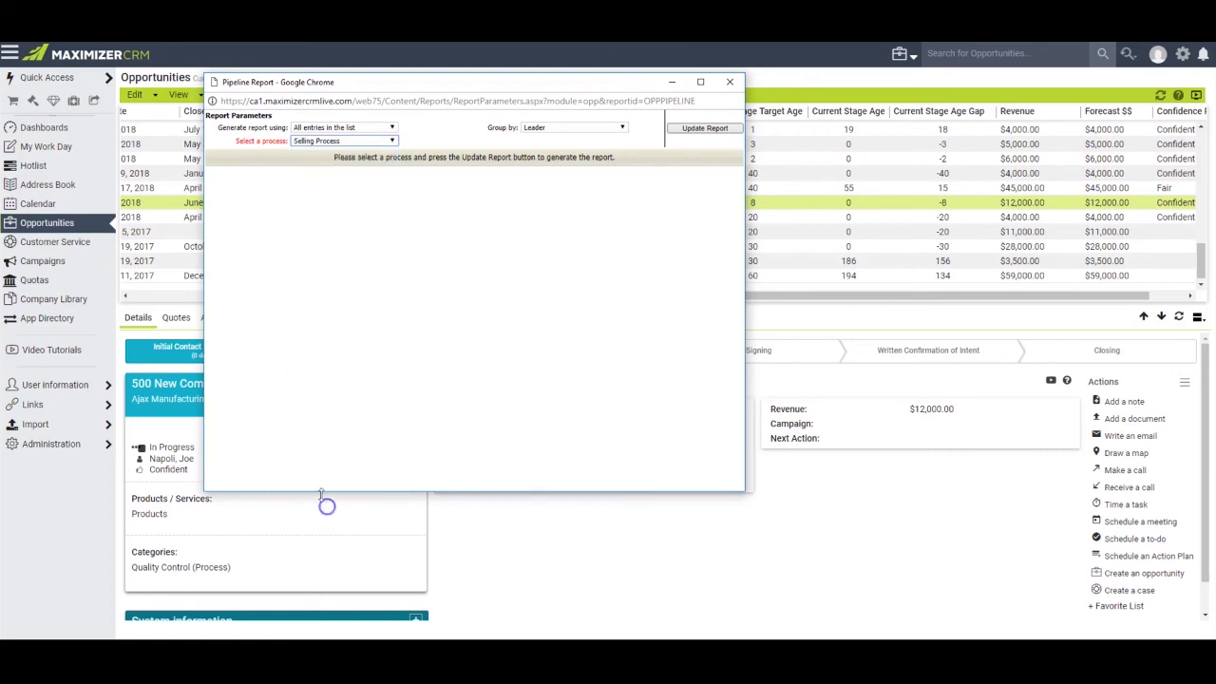
pyautogui.click(390, 127)
pyautogui.click(342, 211)
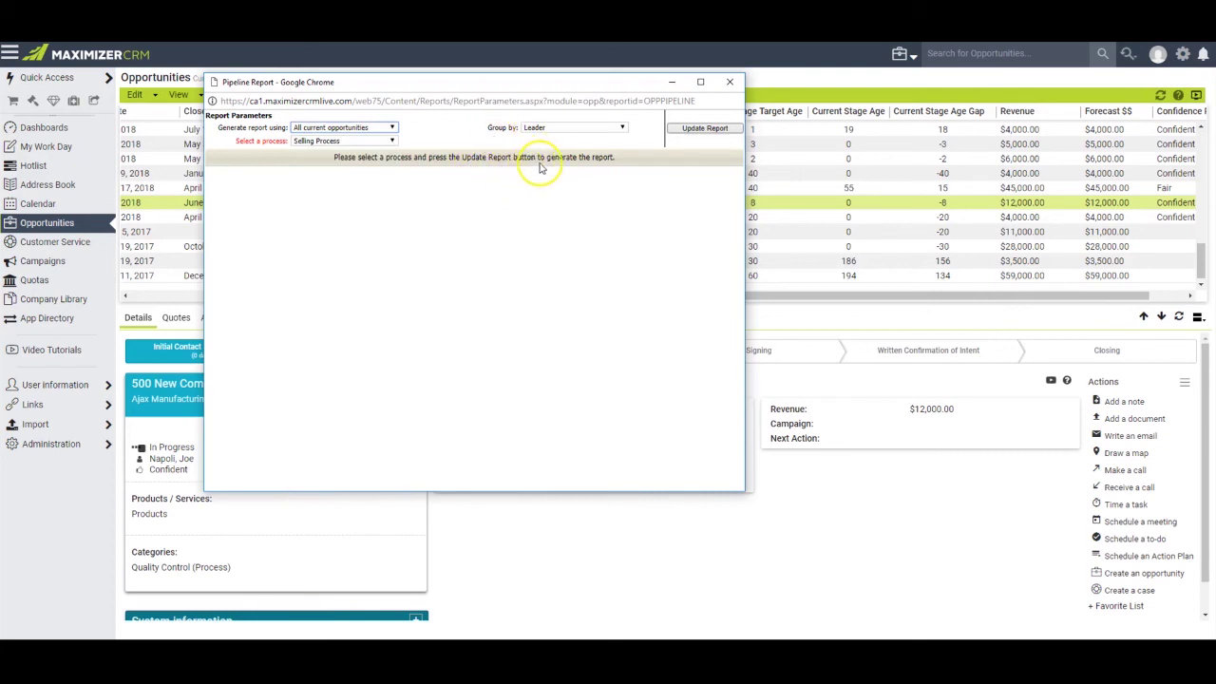
pyautogui.click(705, 130)
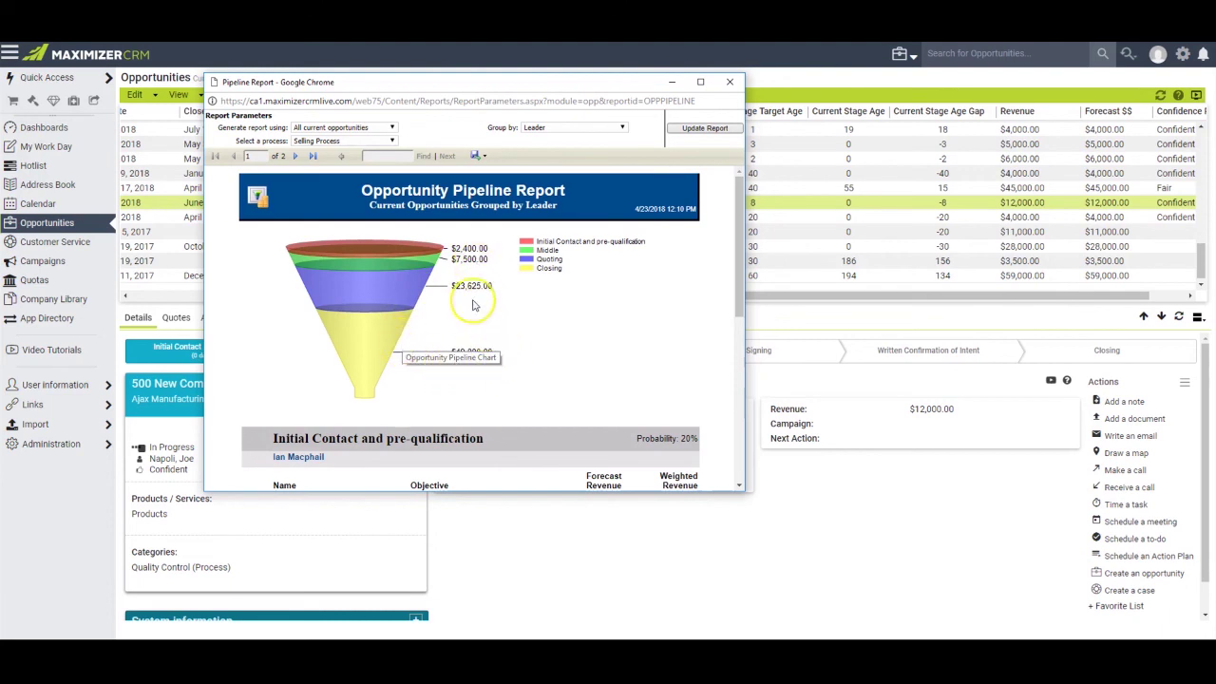
# Review both pages of the pipeline report and export it as PDF
pyautogui.moveTo(737, 221); pyautogui.dragTo(736, 307)
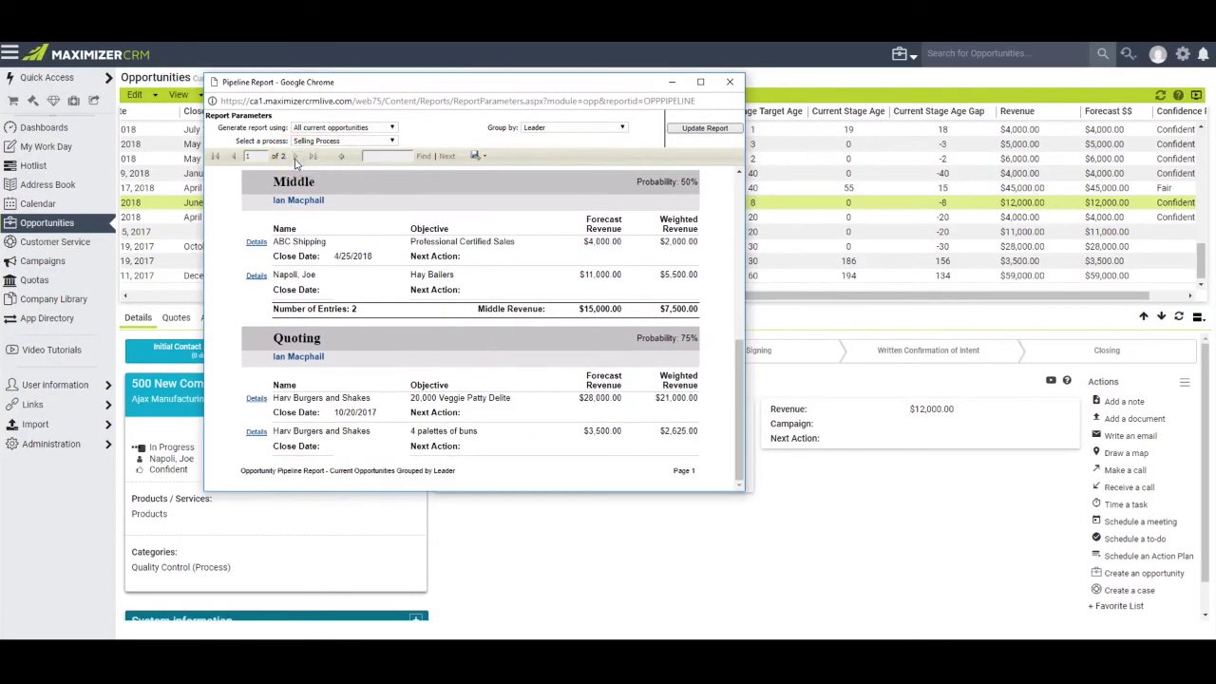
pyautogui.click(296, 157)
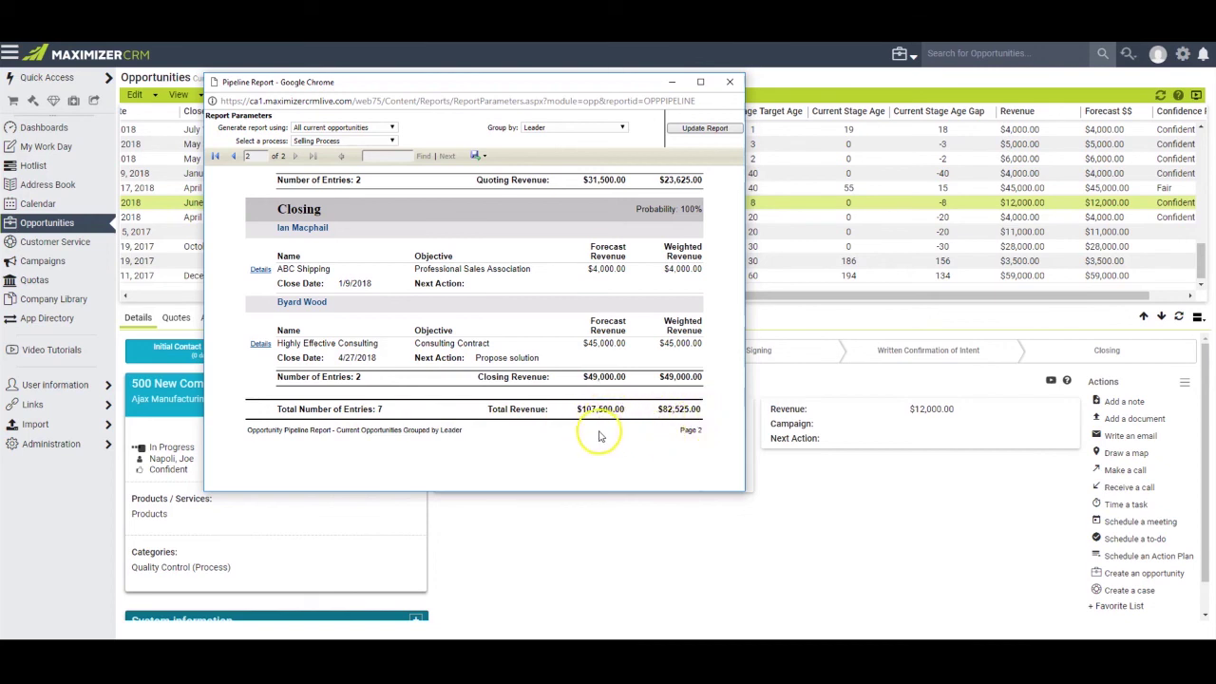
pyautogui.click(485, 157)
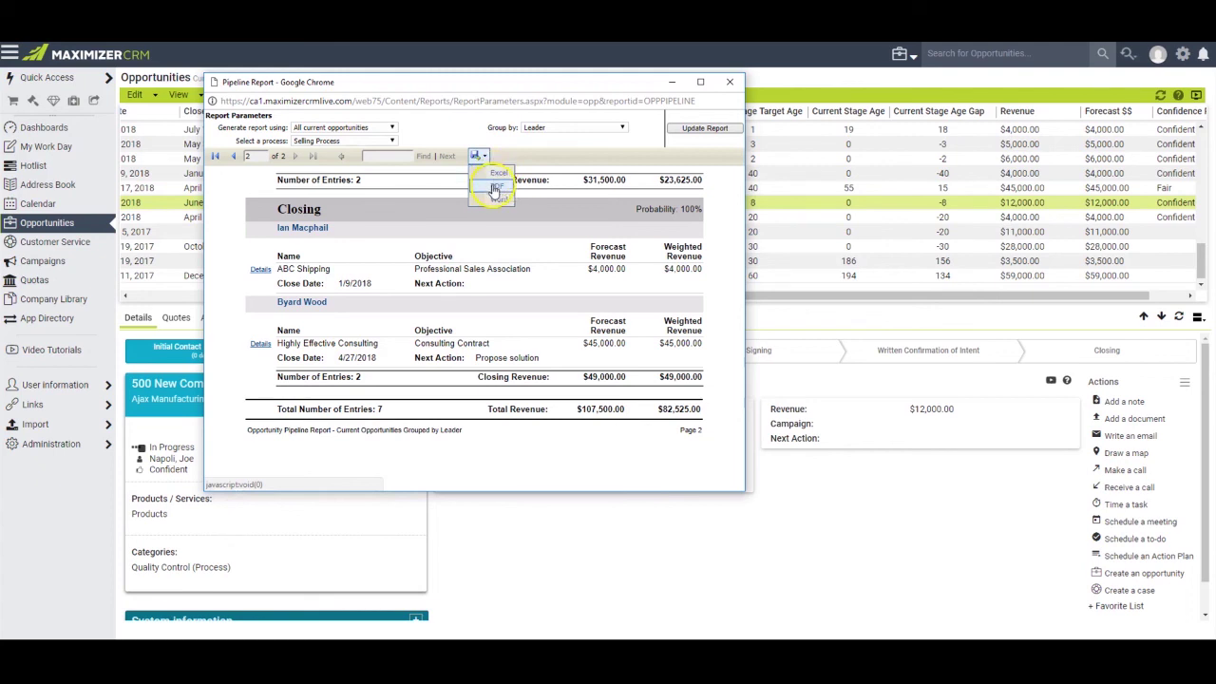
pyautogui.click(494, 190)
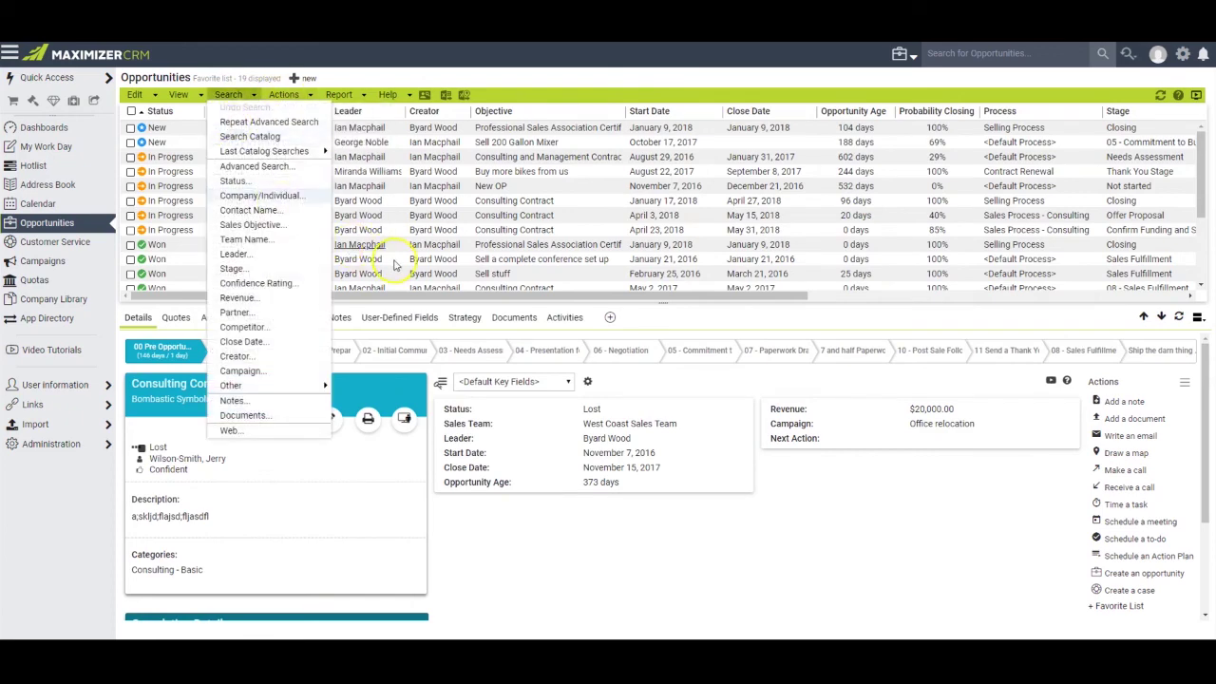
# Check which detail tabs, including Strategy, can be shown for opportunities and leave the tab customization unchanged
pyautogui.click(462, 319)
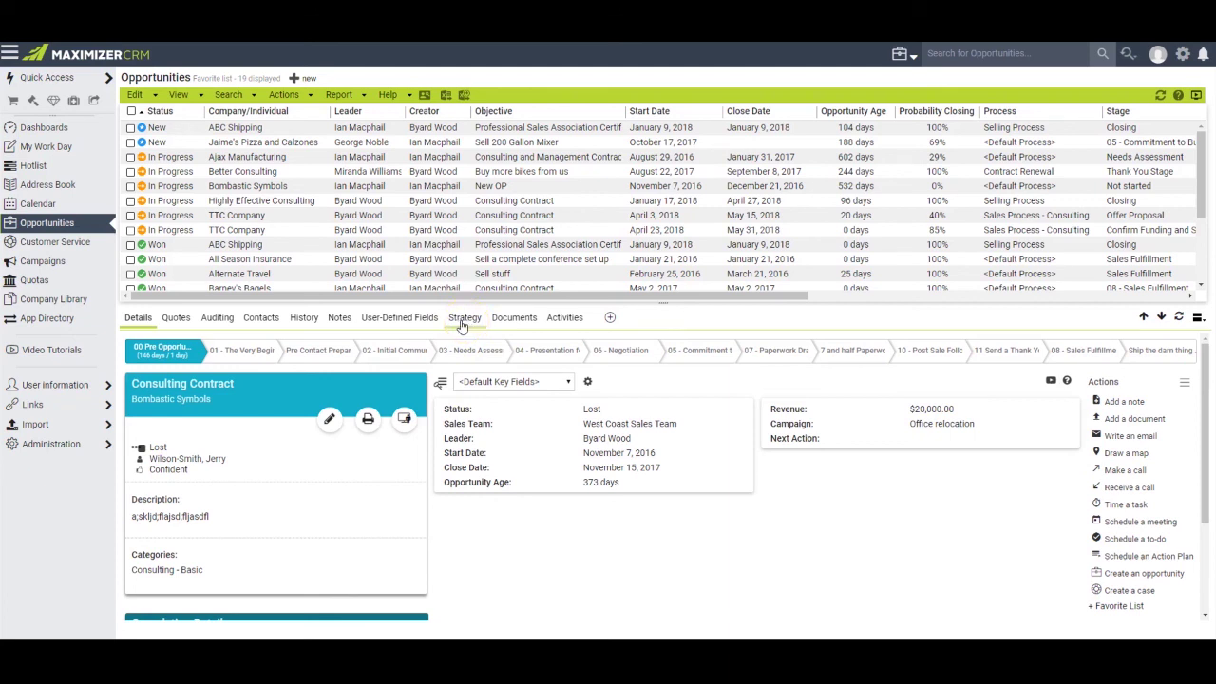
pyautogui.click(609, 318)
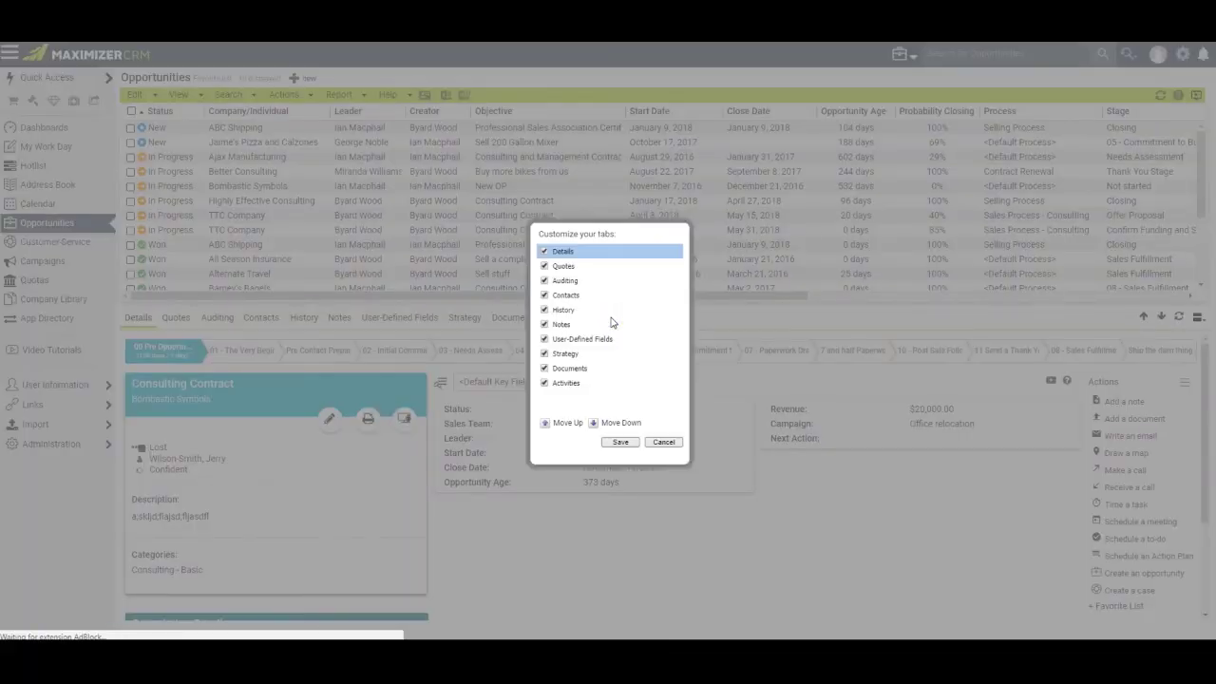
pyautogui.click(549, 358)
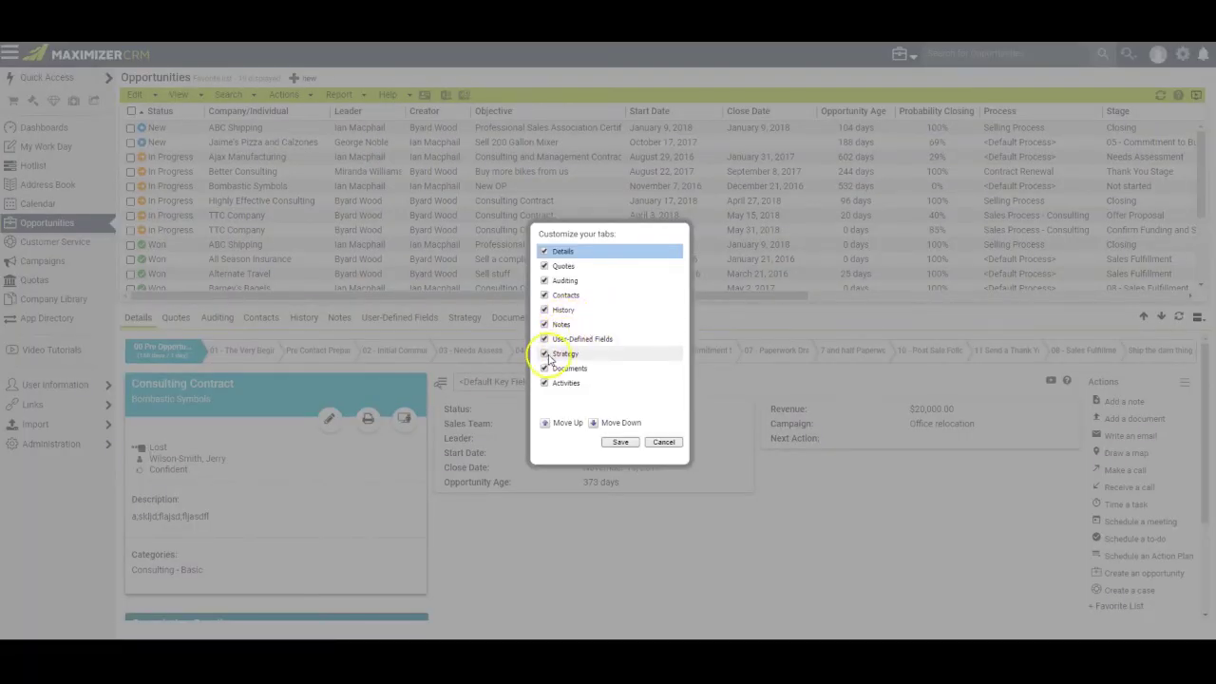
pyautogui.click(661, 442)
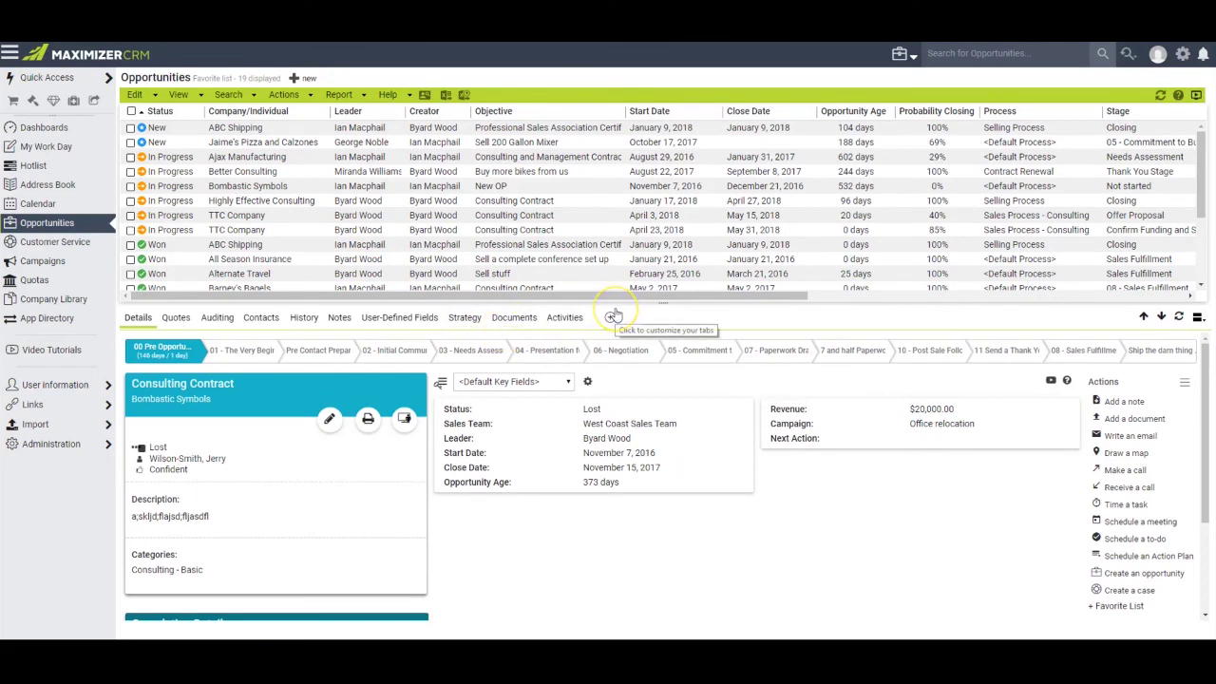
# View the startup options in the personal preferences, including the module choice for the startup list, and return to Opportunities
pyautogui.click(1183, 55)
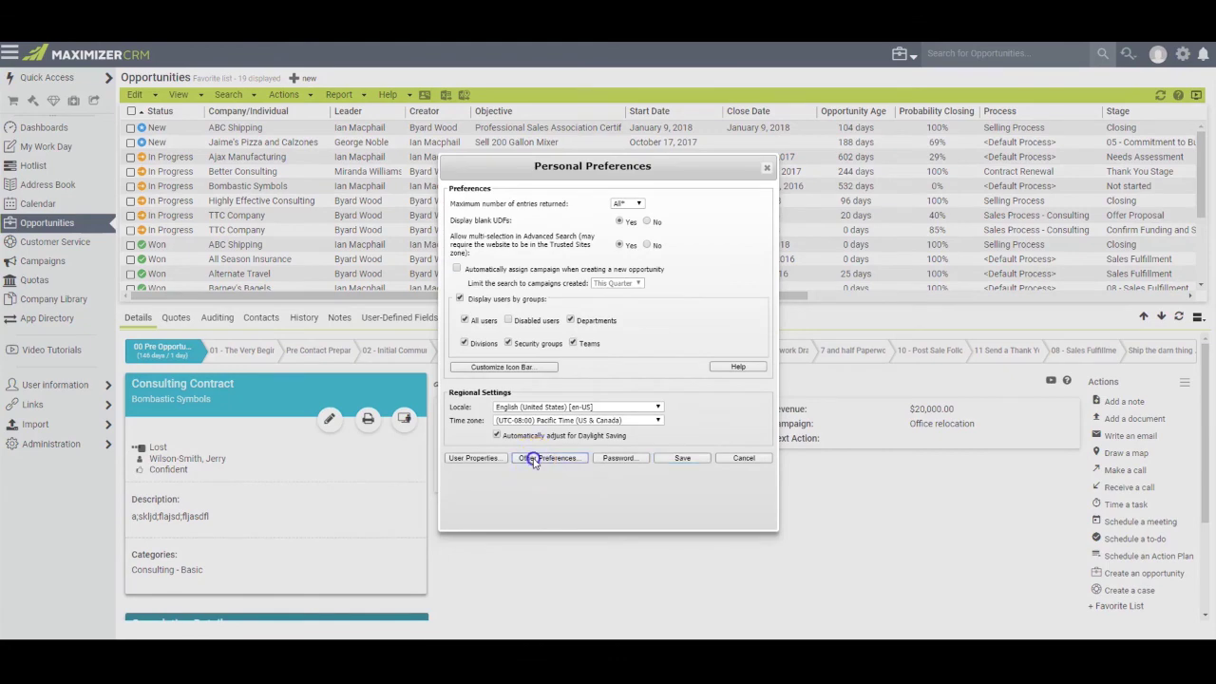
pyautogui.click(534, 460)
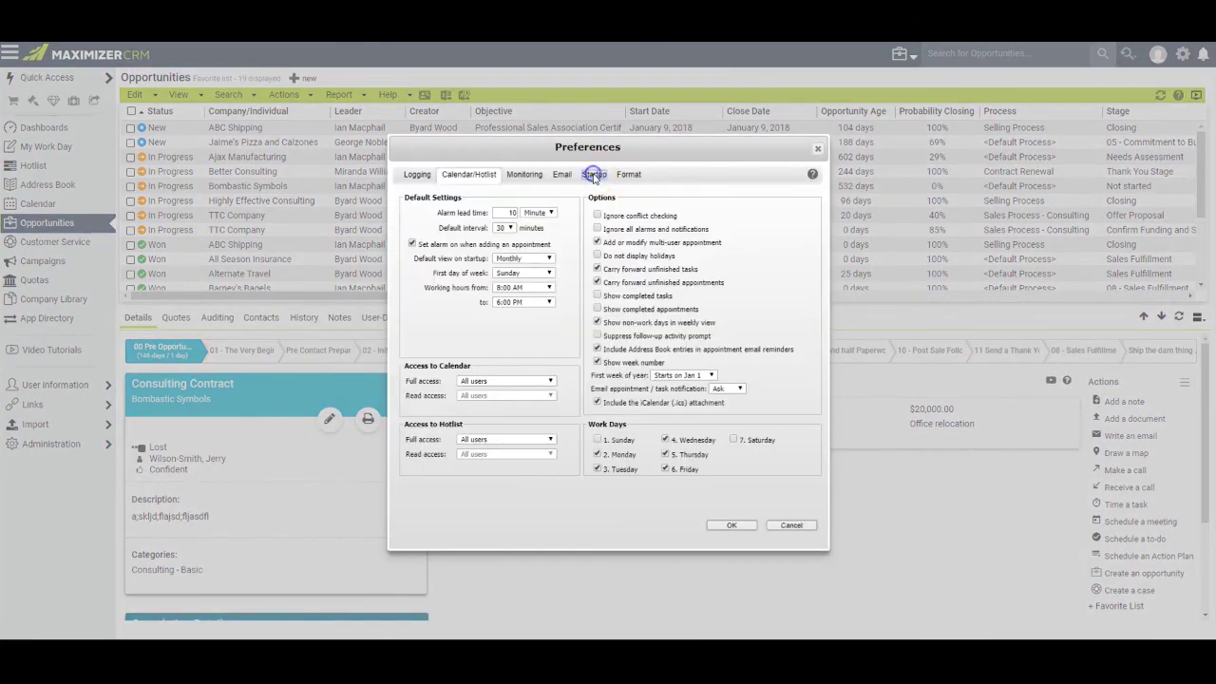
pyautogui.click(593, 174)
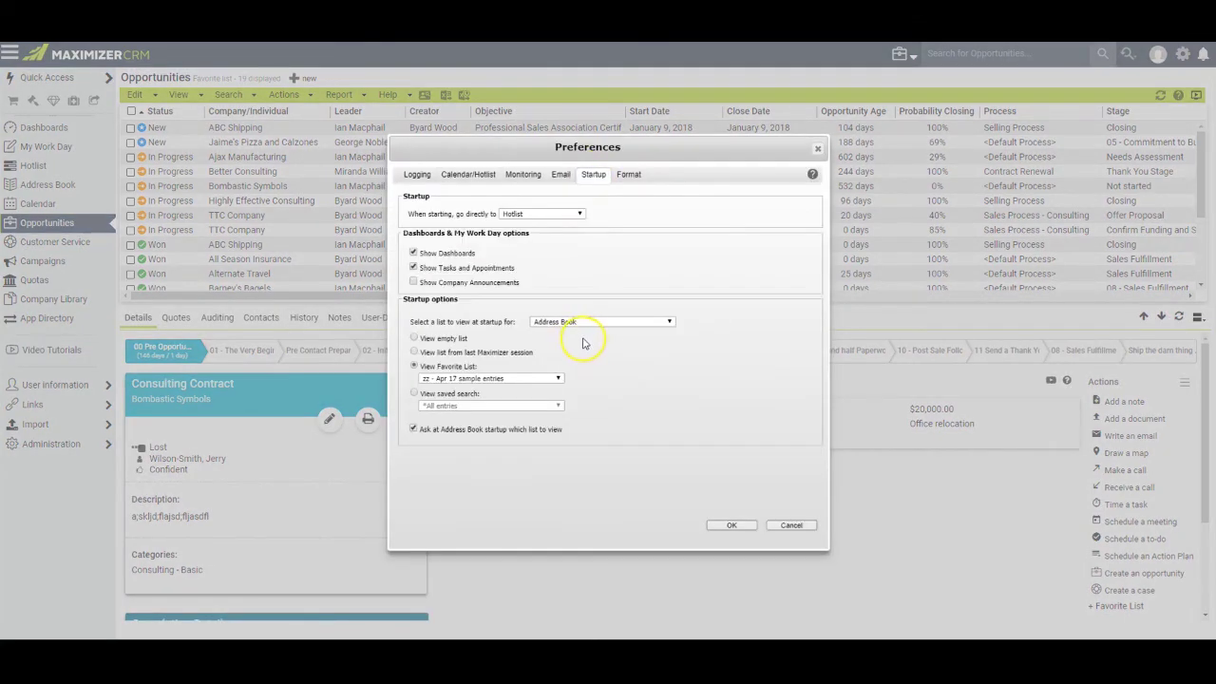
pyautogui.click(669, 324)
pyautogui.click(580, 357)
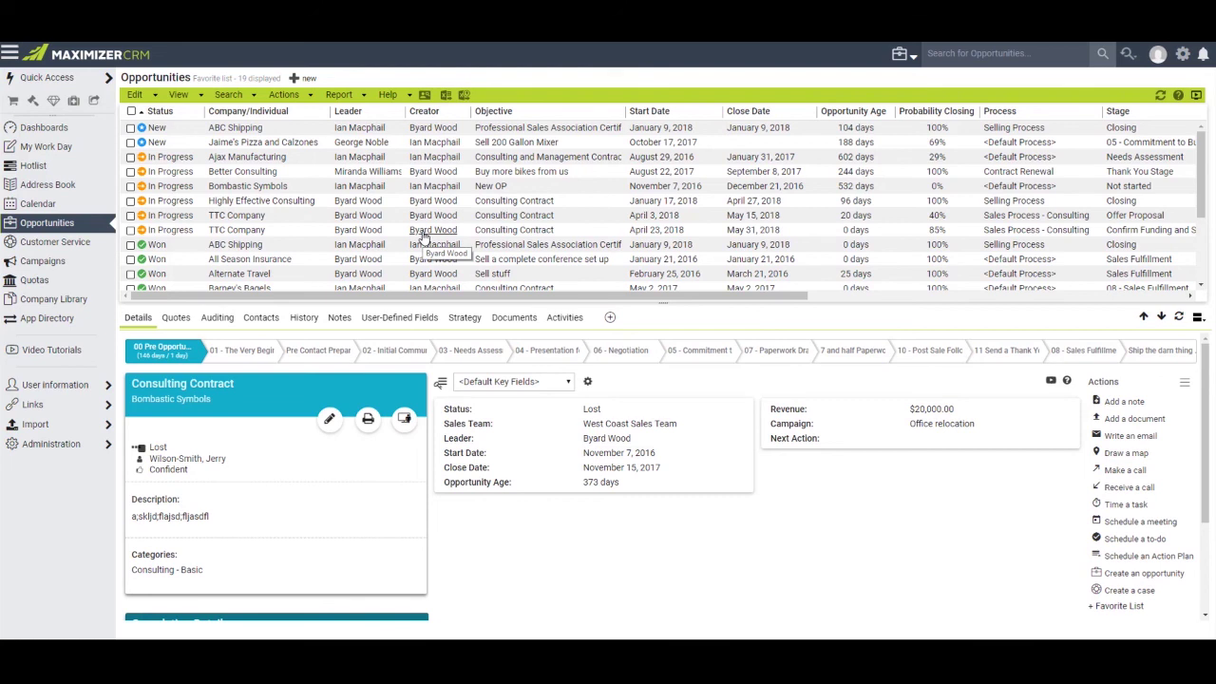
pyautogui.click(48, 222)
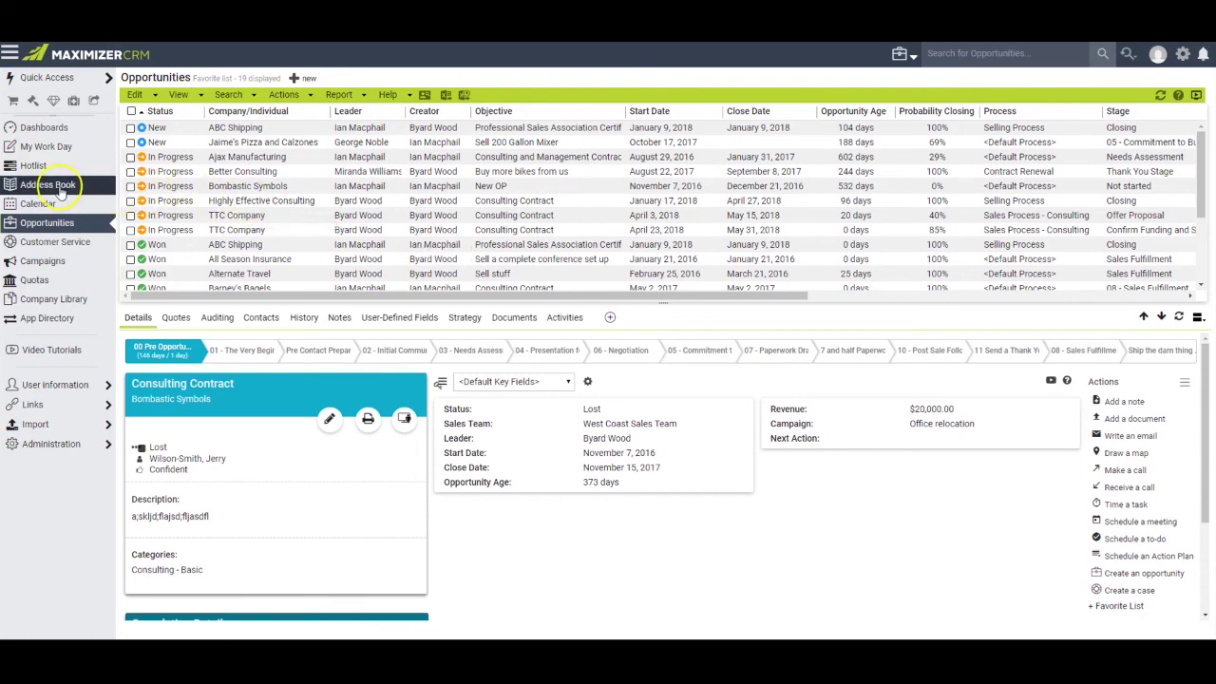